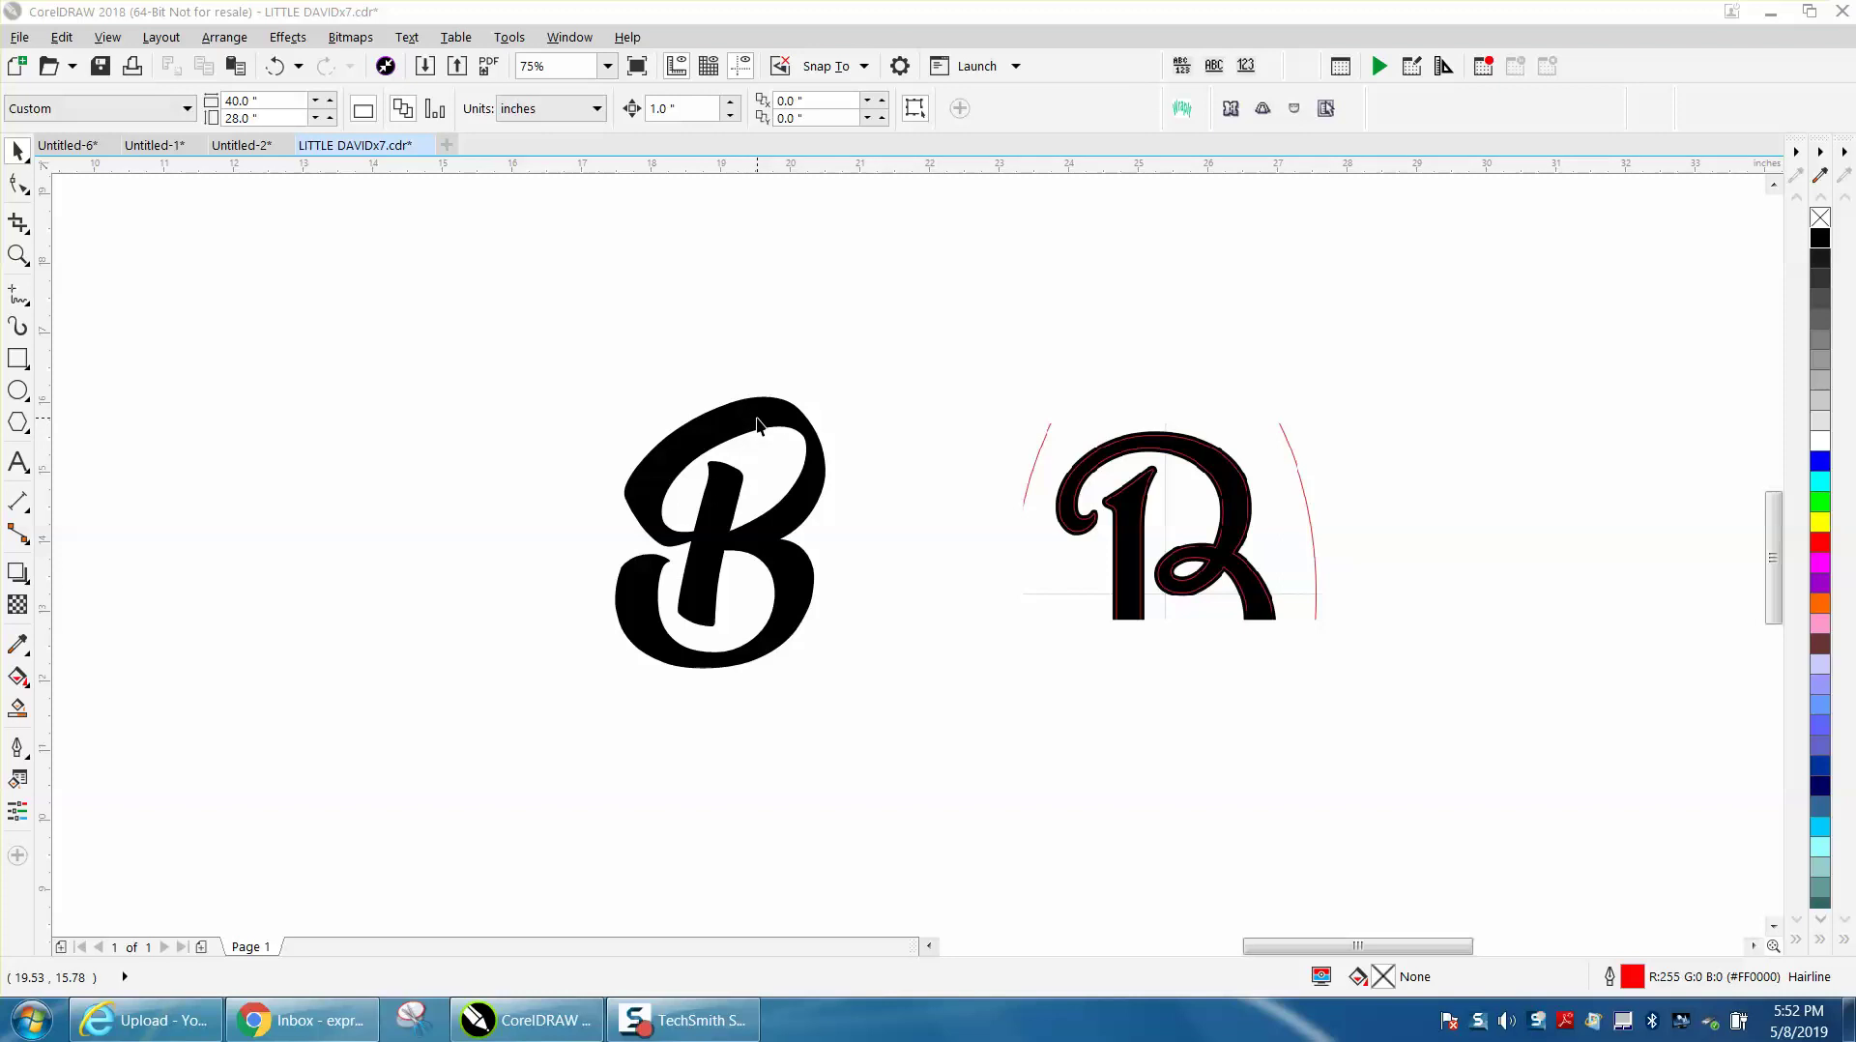
Remove the script B's black fill and give it a red outline
left_click(759, 422)
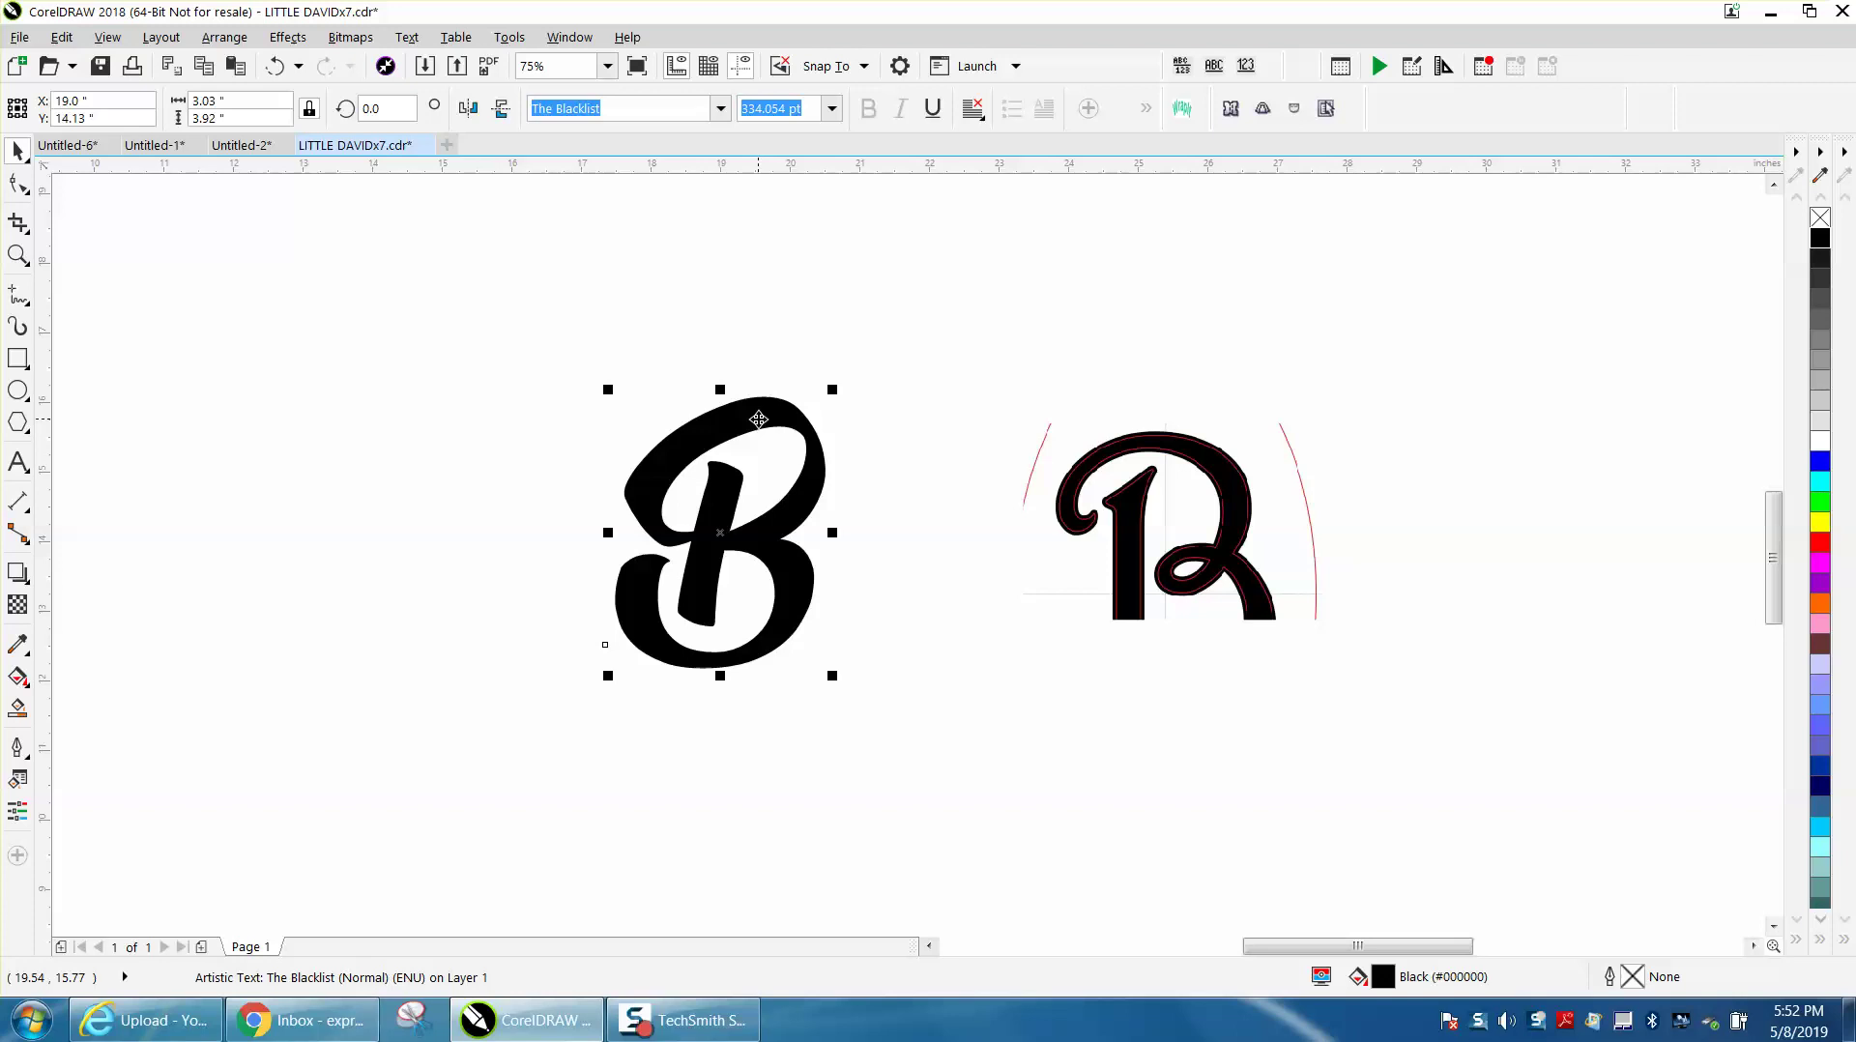
left_click(1821, 221)
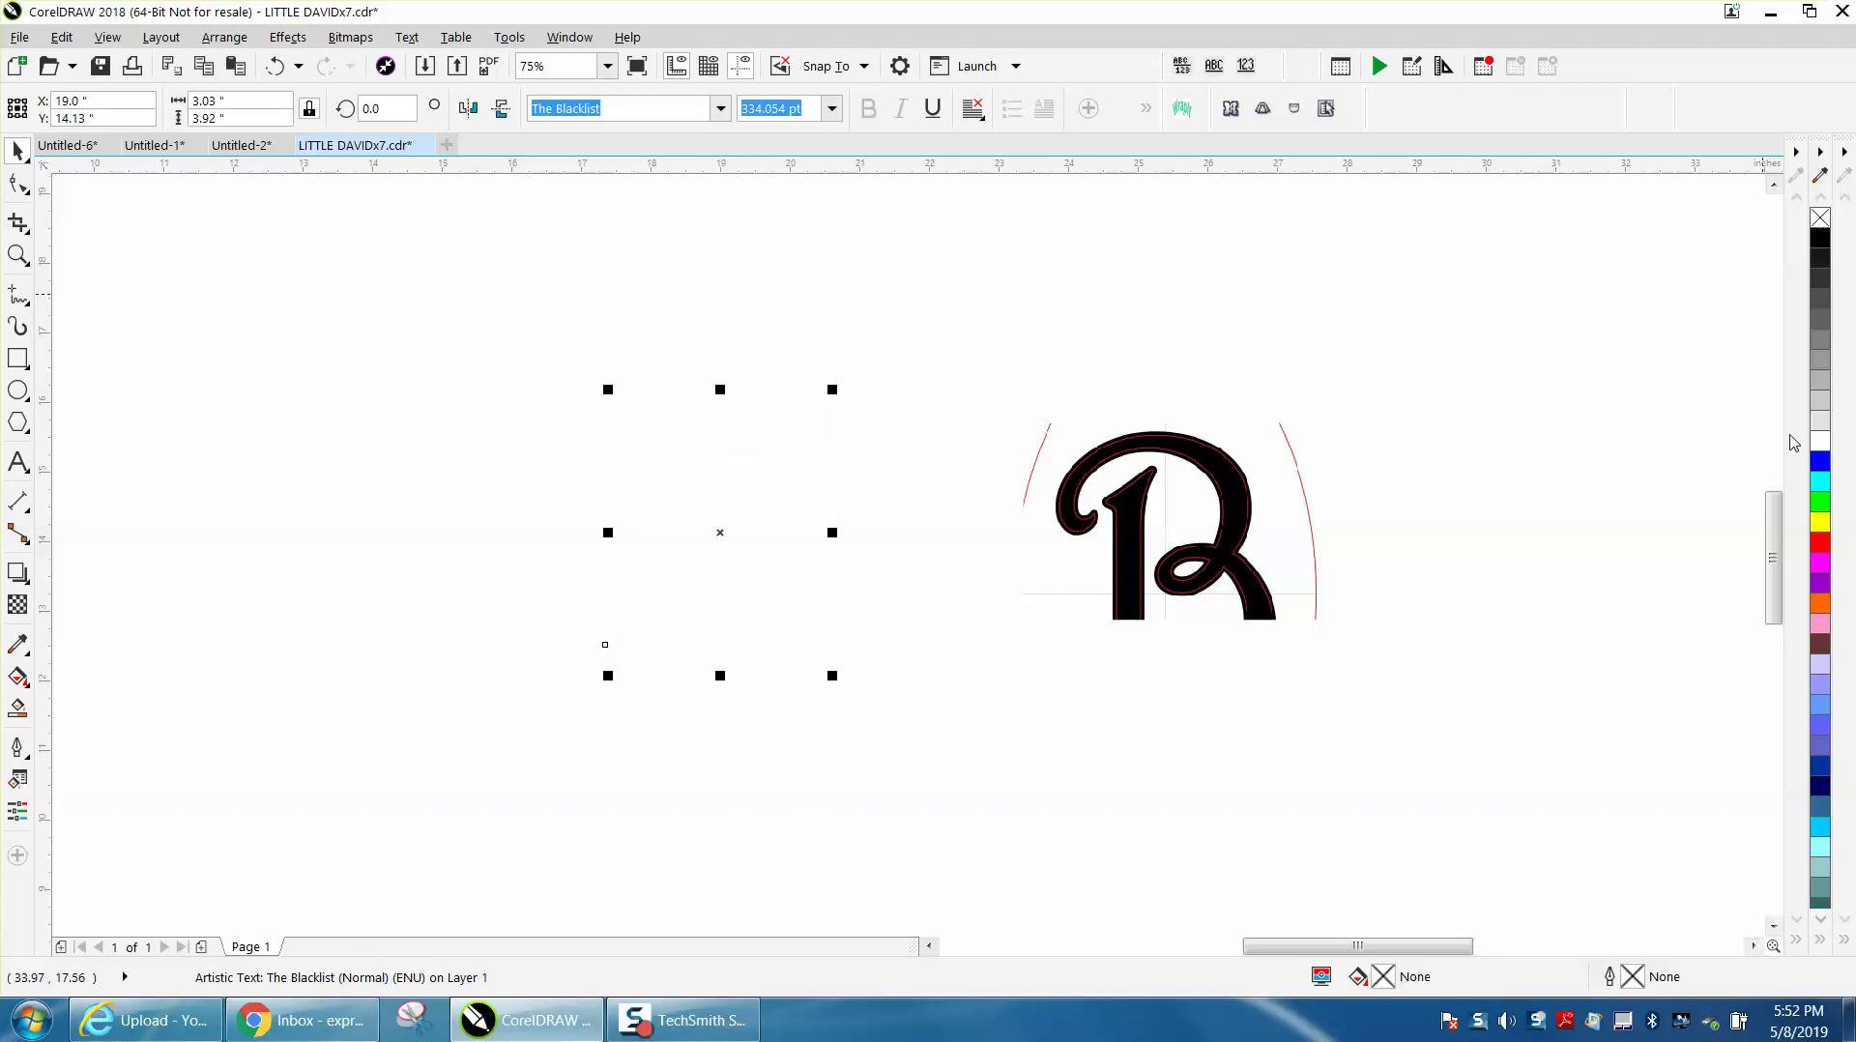
right_click(1820, 543)
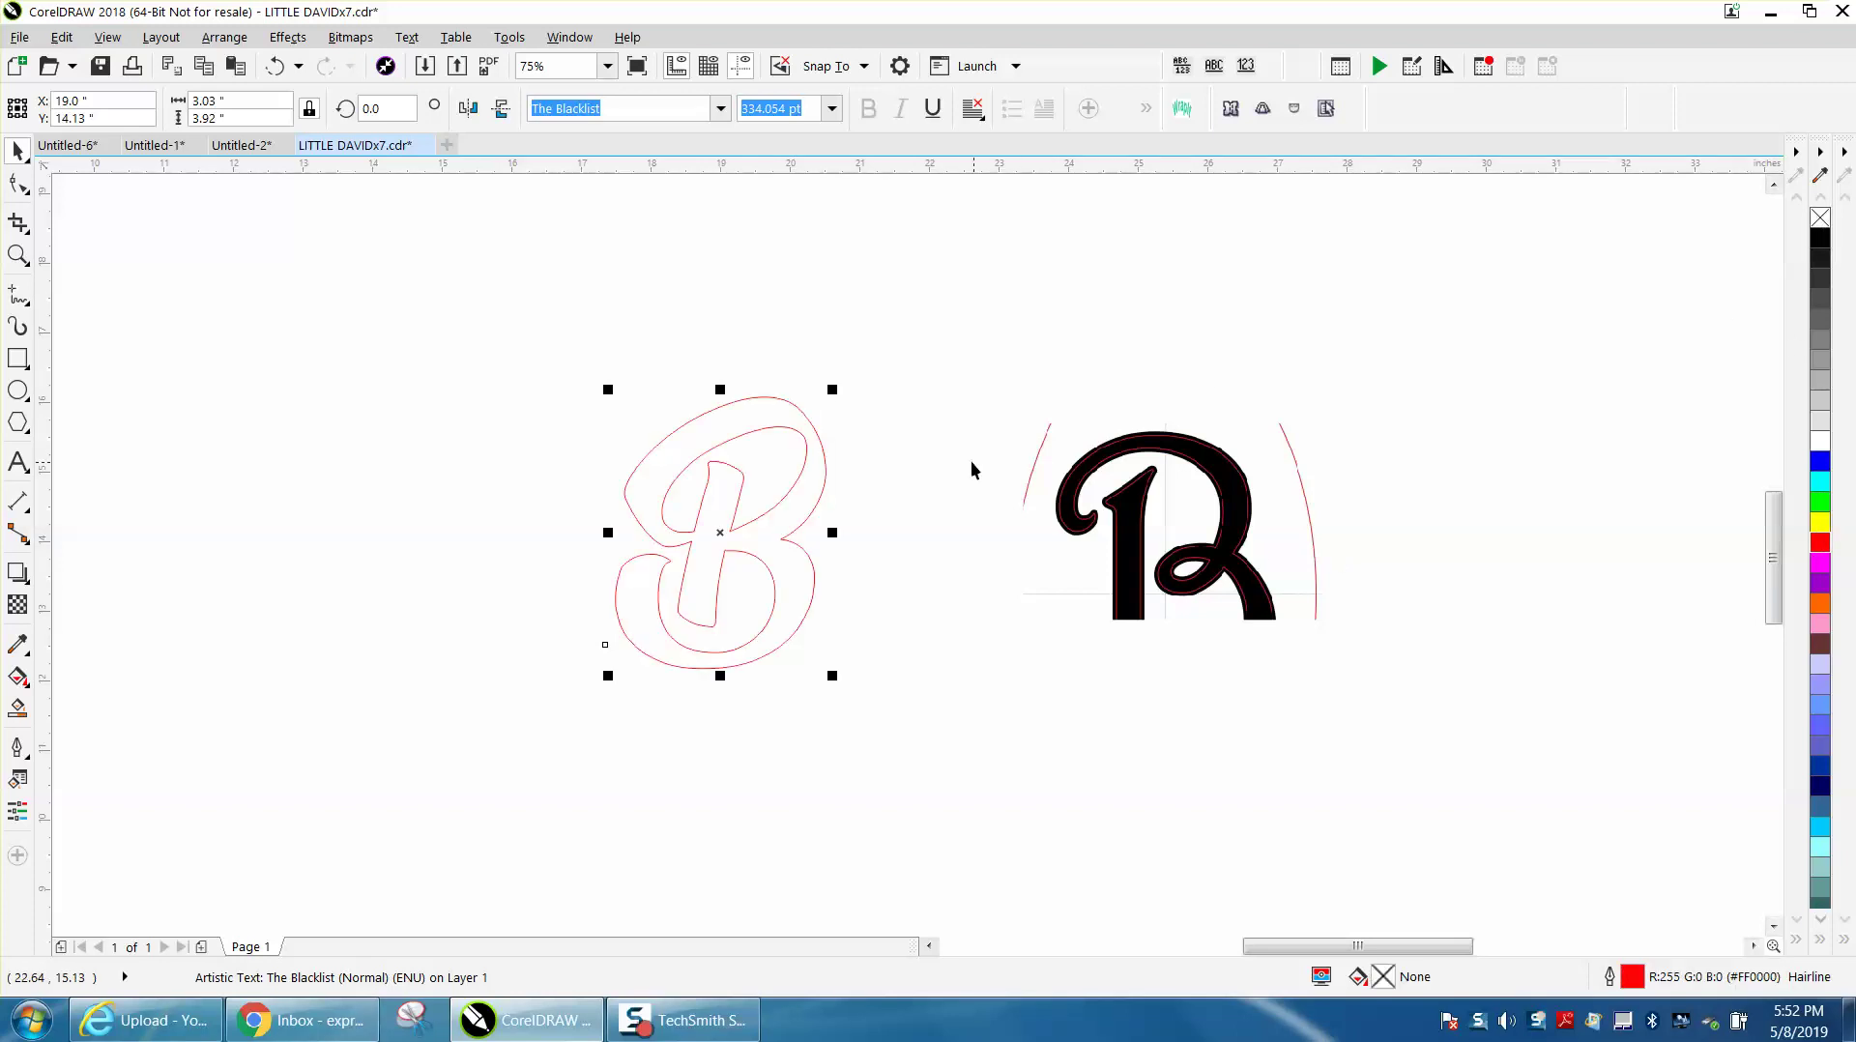
Apply an inside contour to the B with a 0.1" offset
left_click(287, 36)
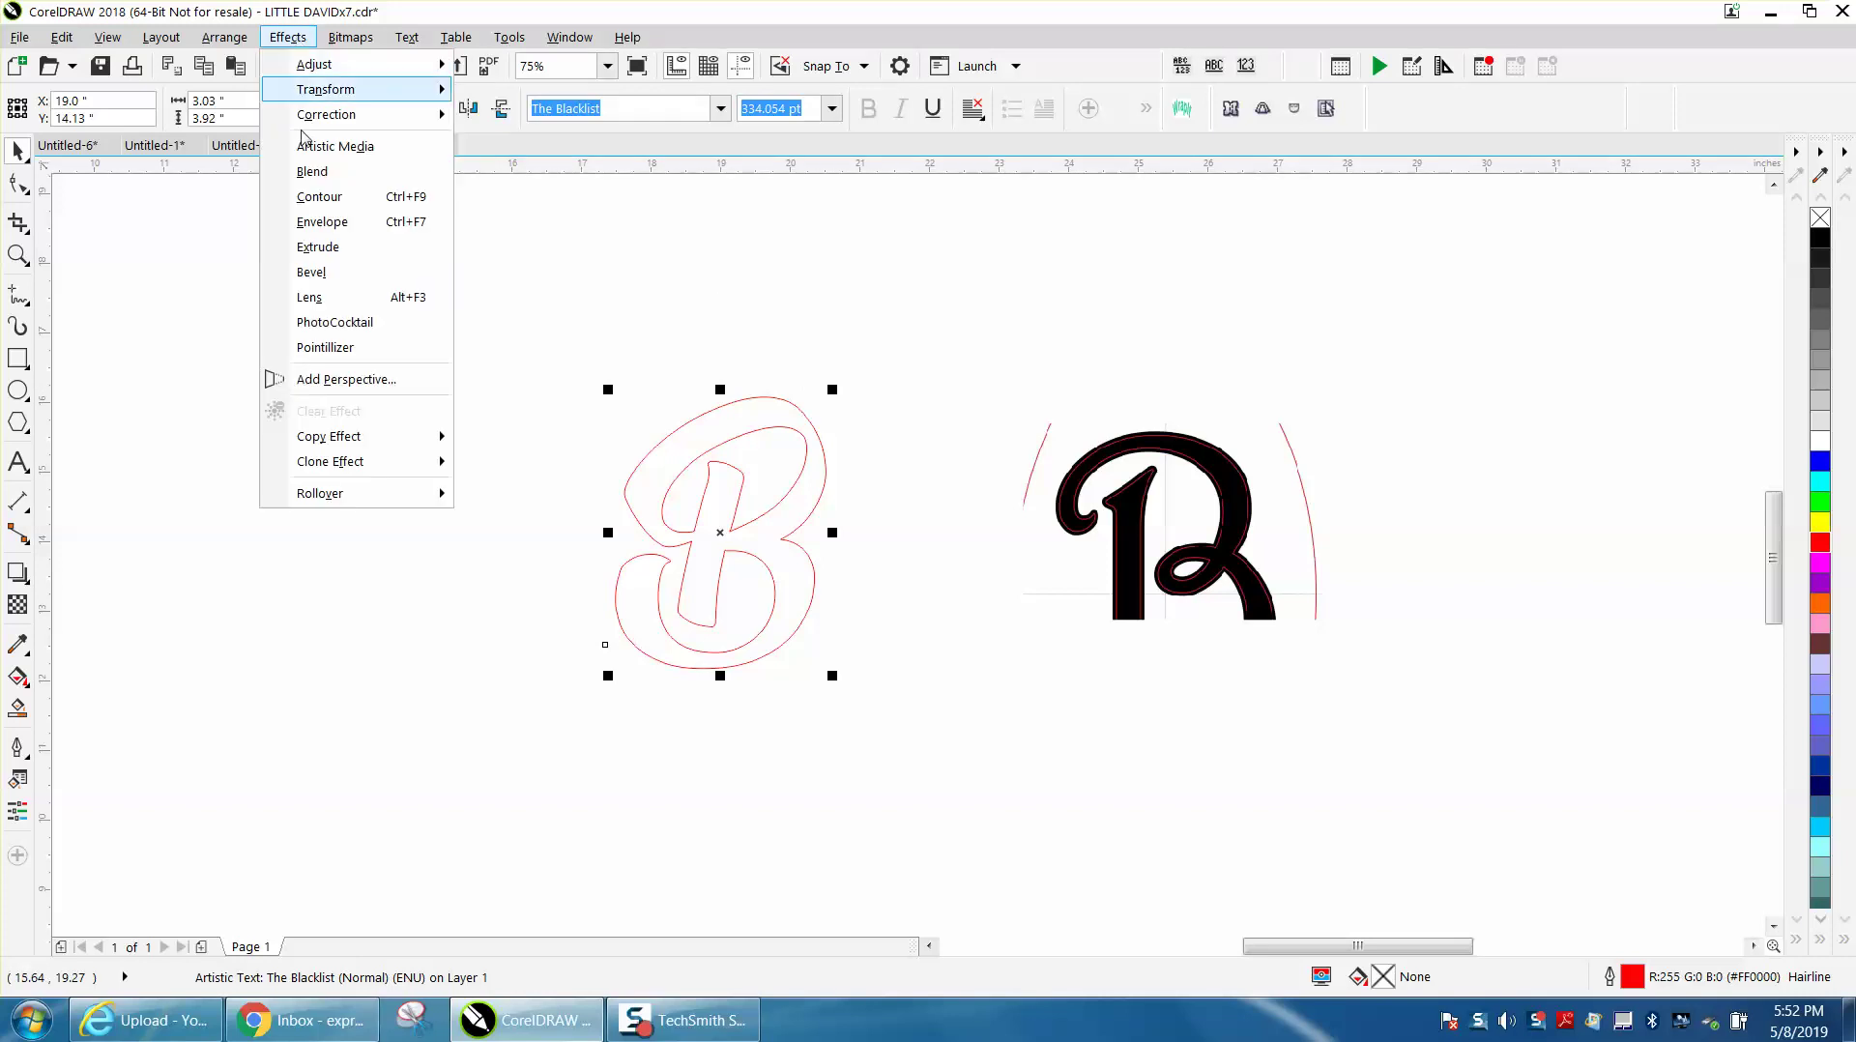
left_click(346, 200)
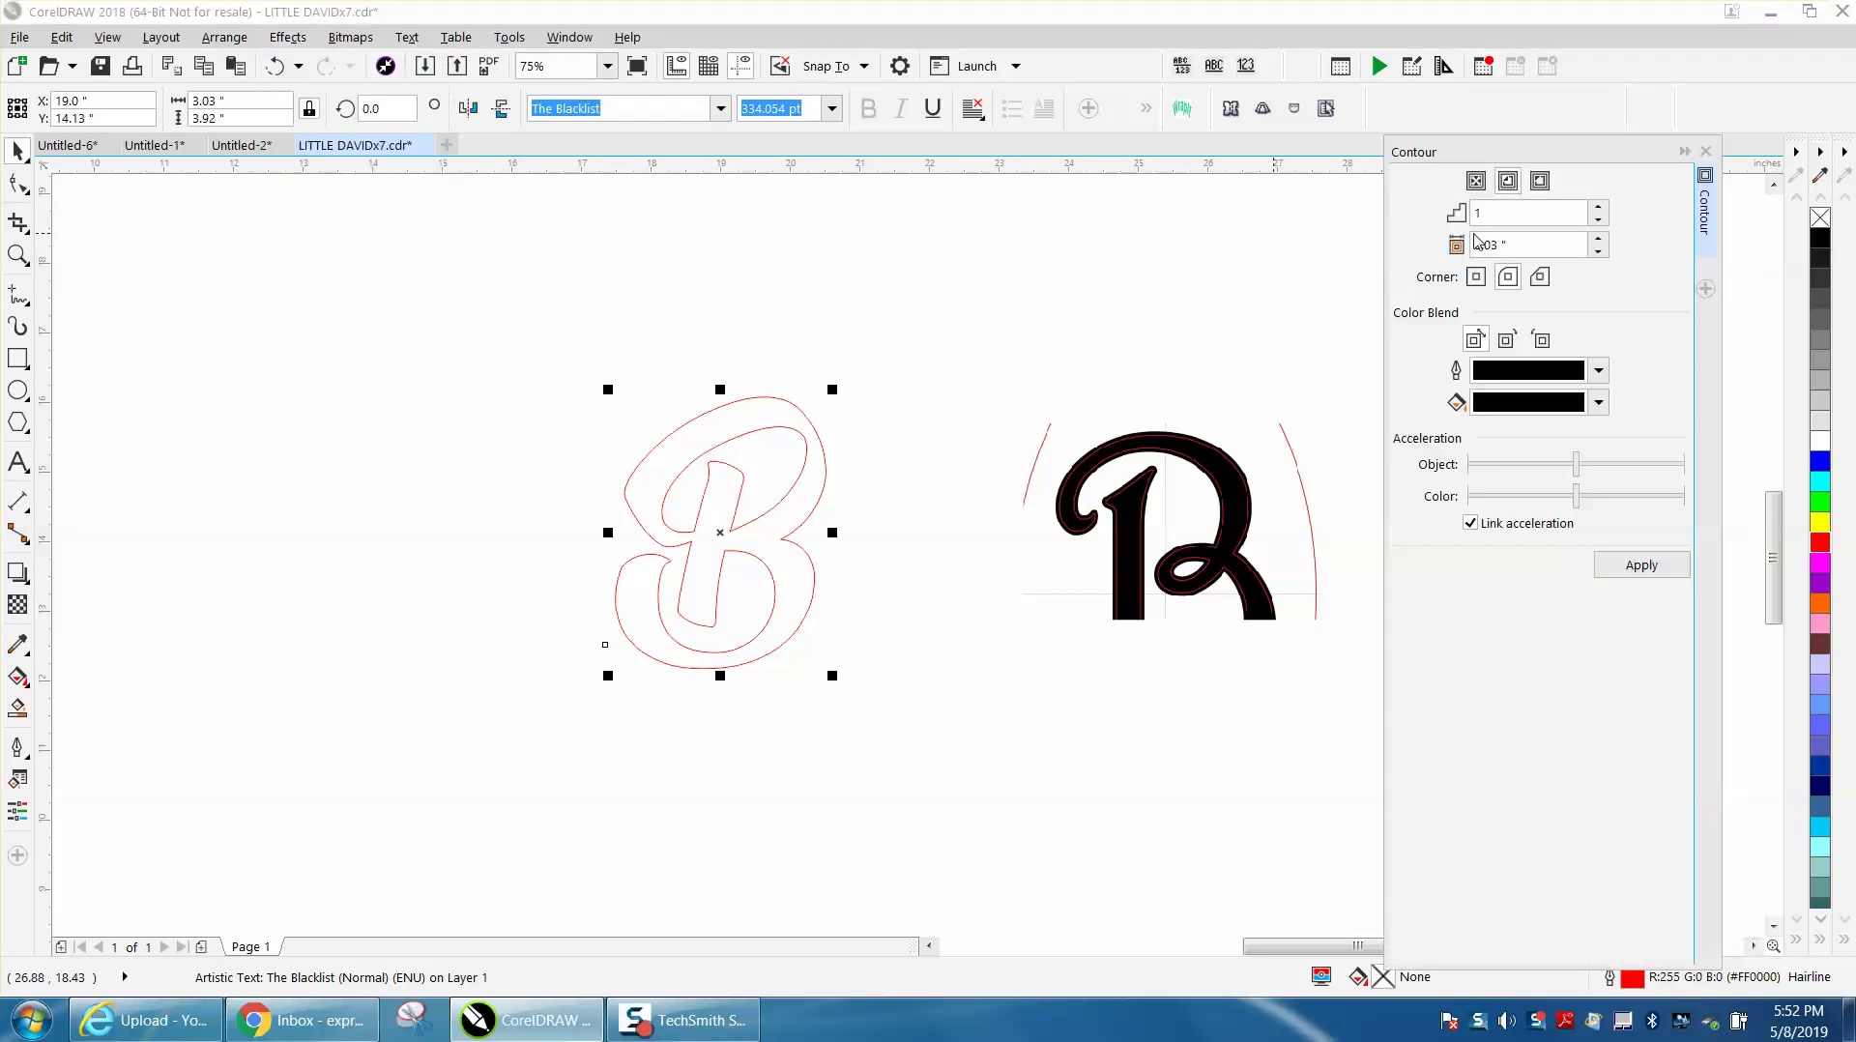
left_click(1508, 181)
left_click(1479, 245)
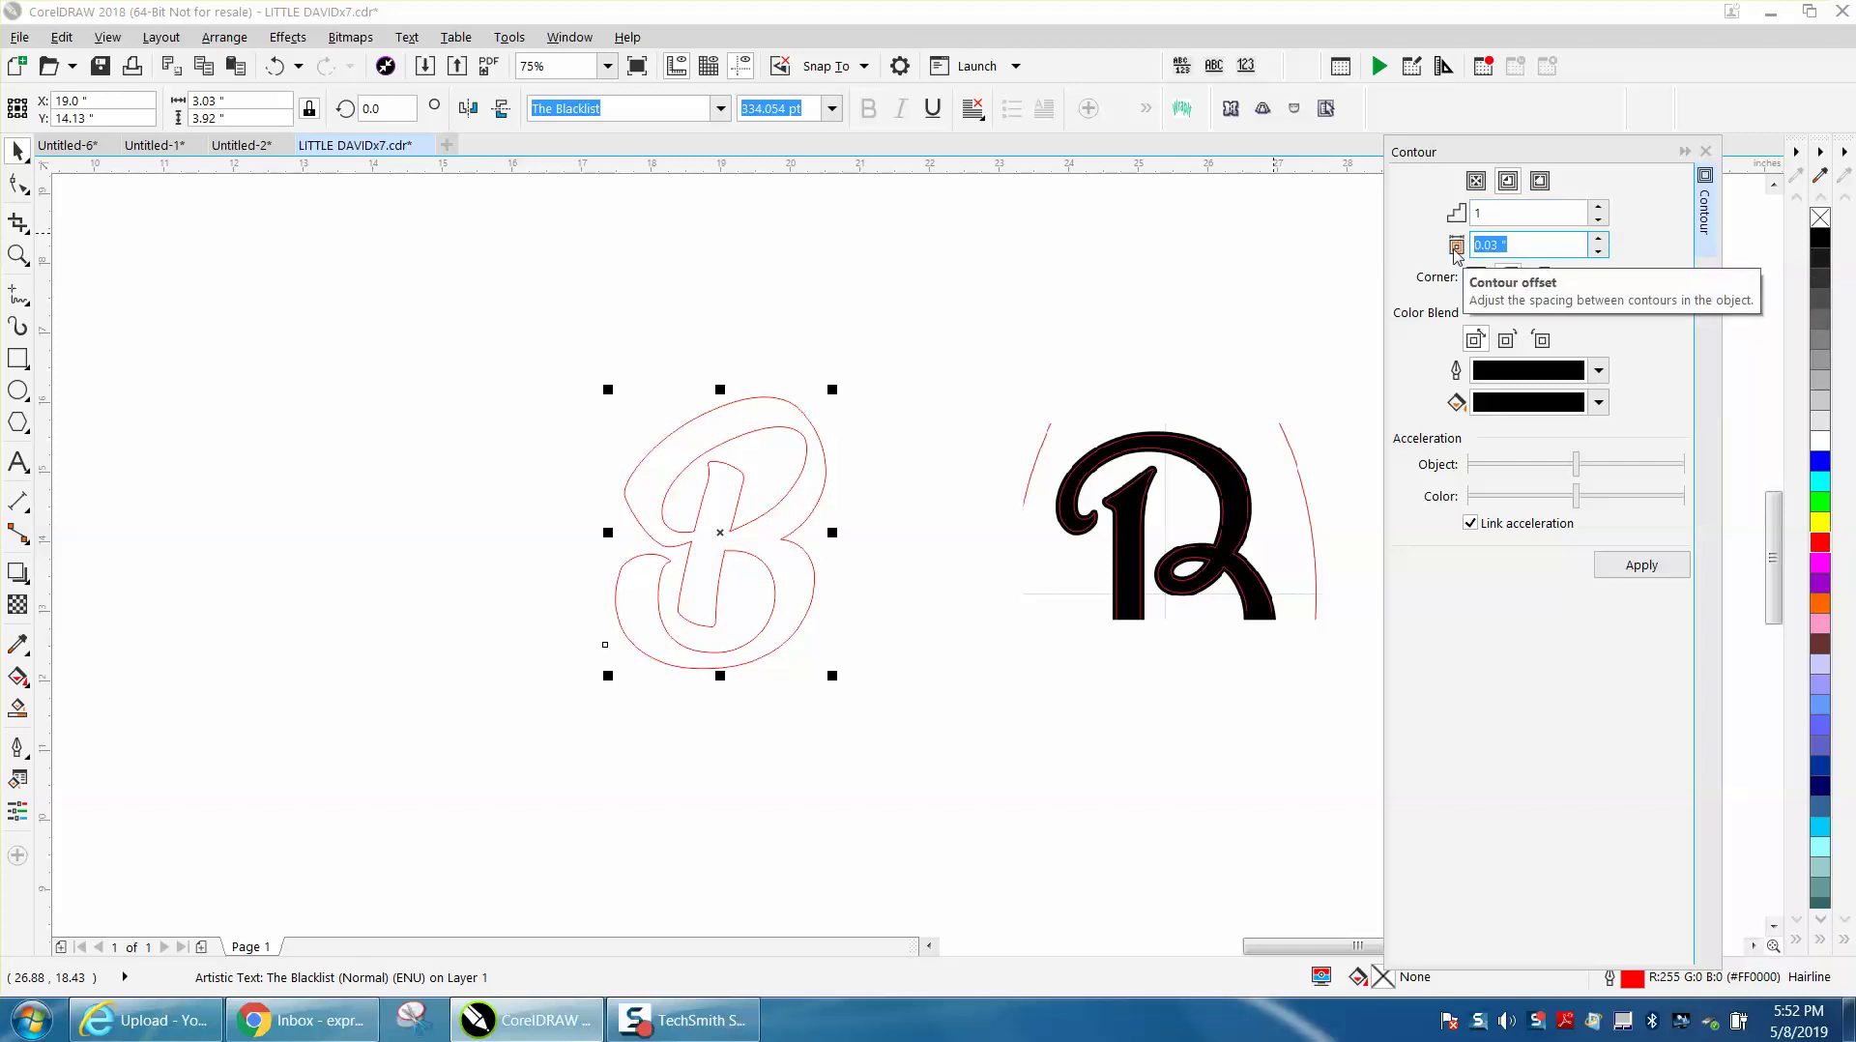
type(".1")
left_click(1641, 566)
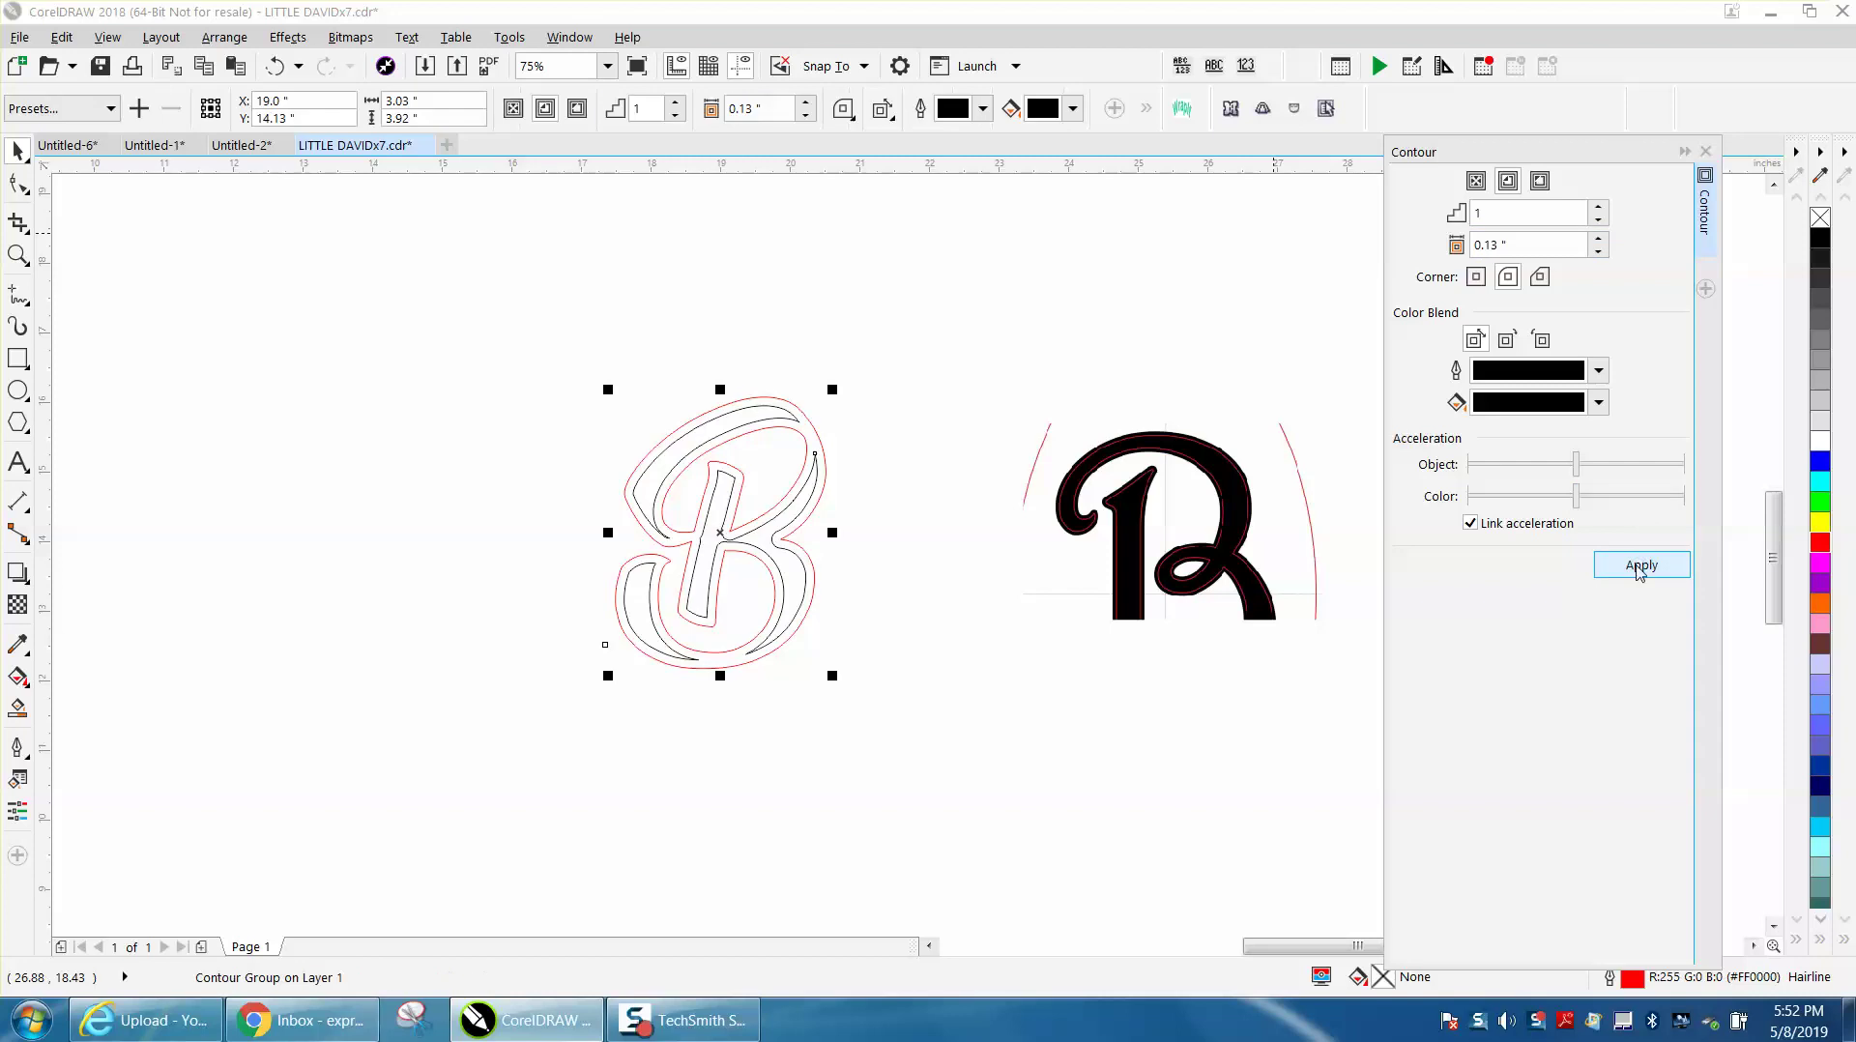
Undo and reapply the inside contour at 0.1", then at a smaller 0.08" offset
left_click(276, 66)
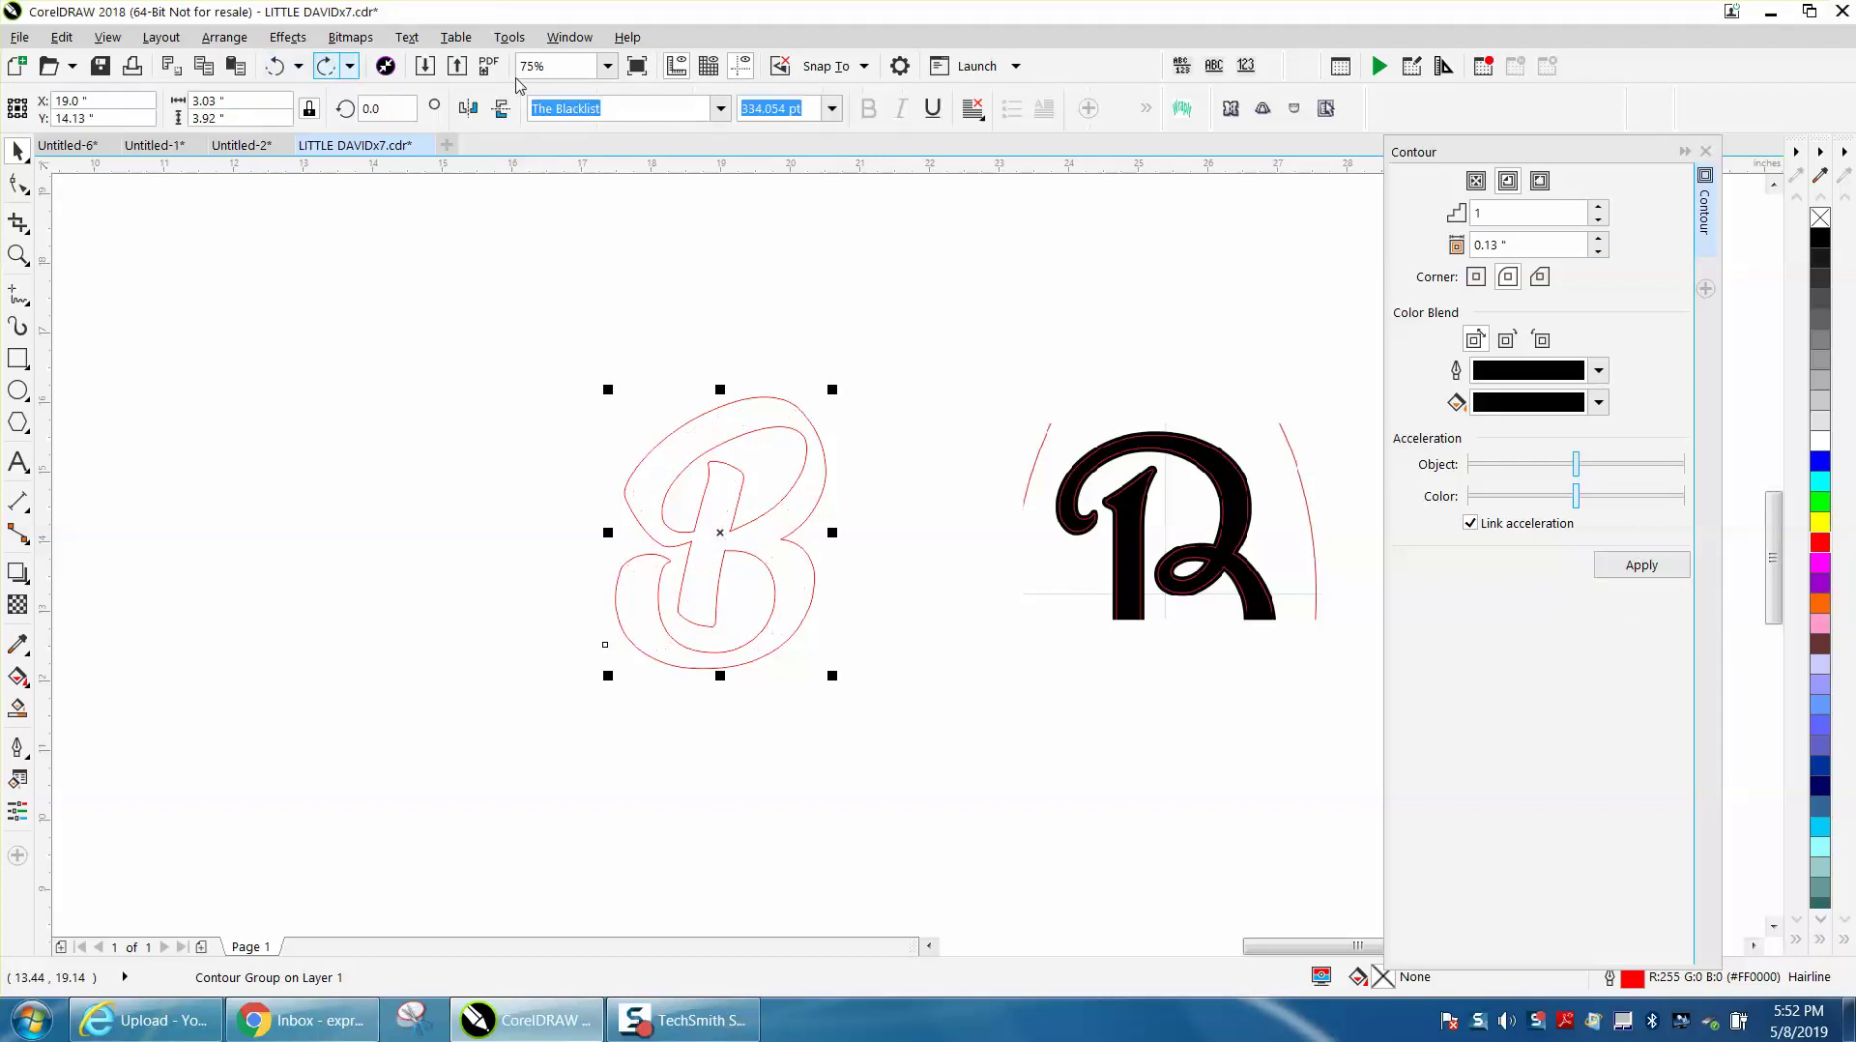
left_click(1533, 244)
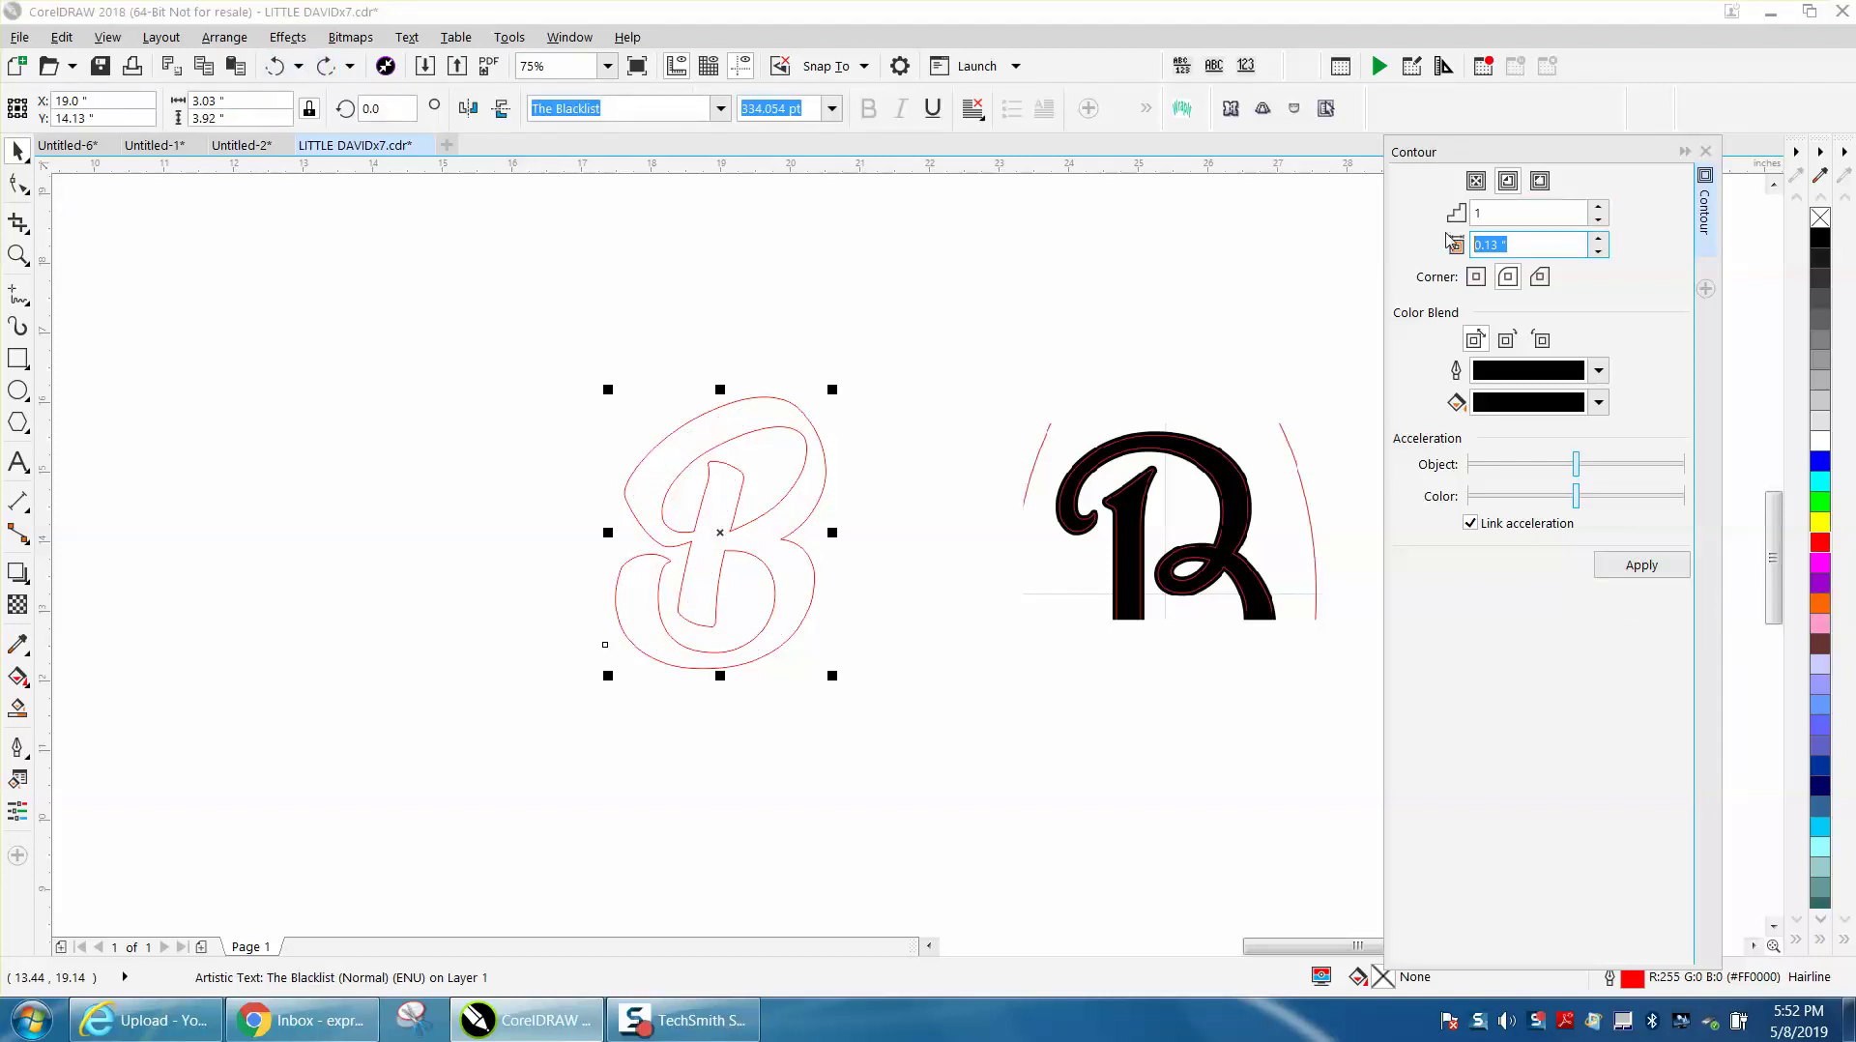
type(".1")
left_click(1642, 566)
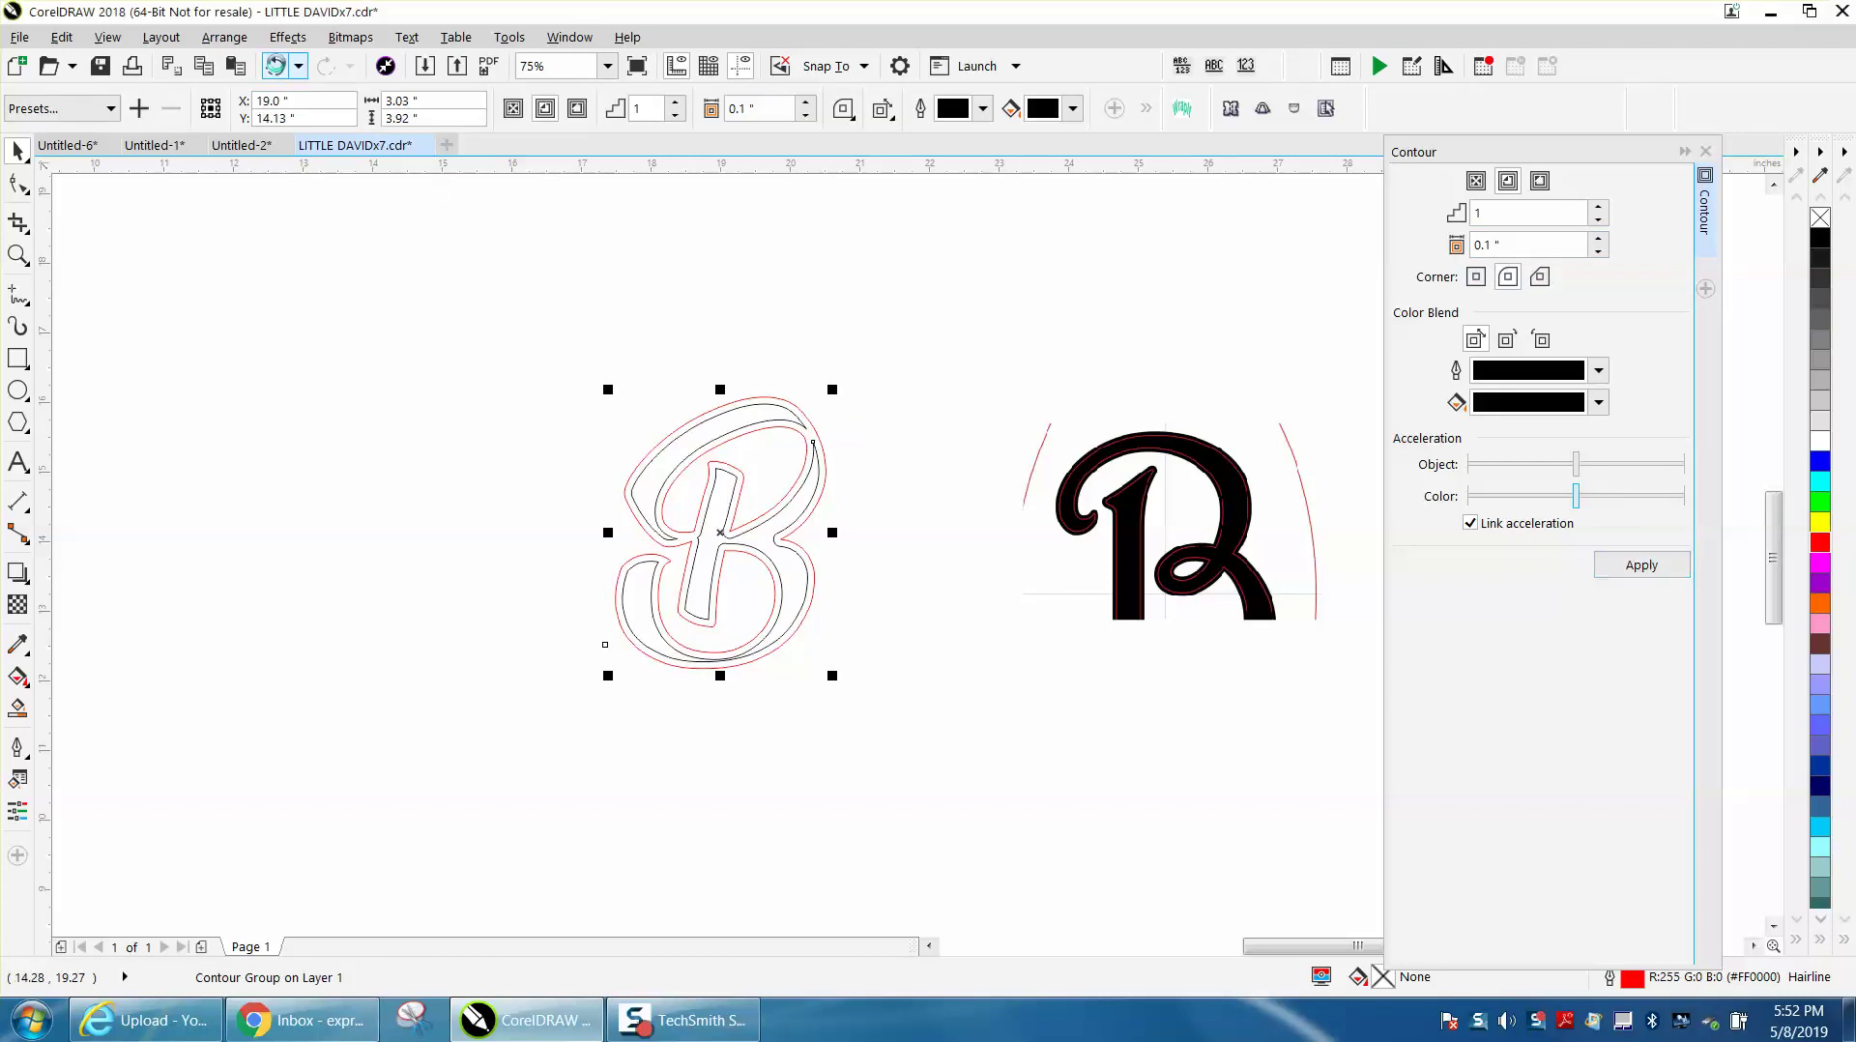
left_click(277, 66)
left_click(1544, 250)
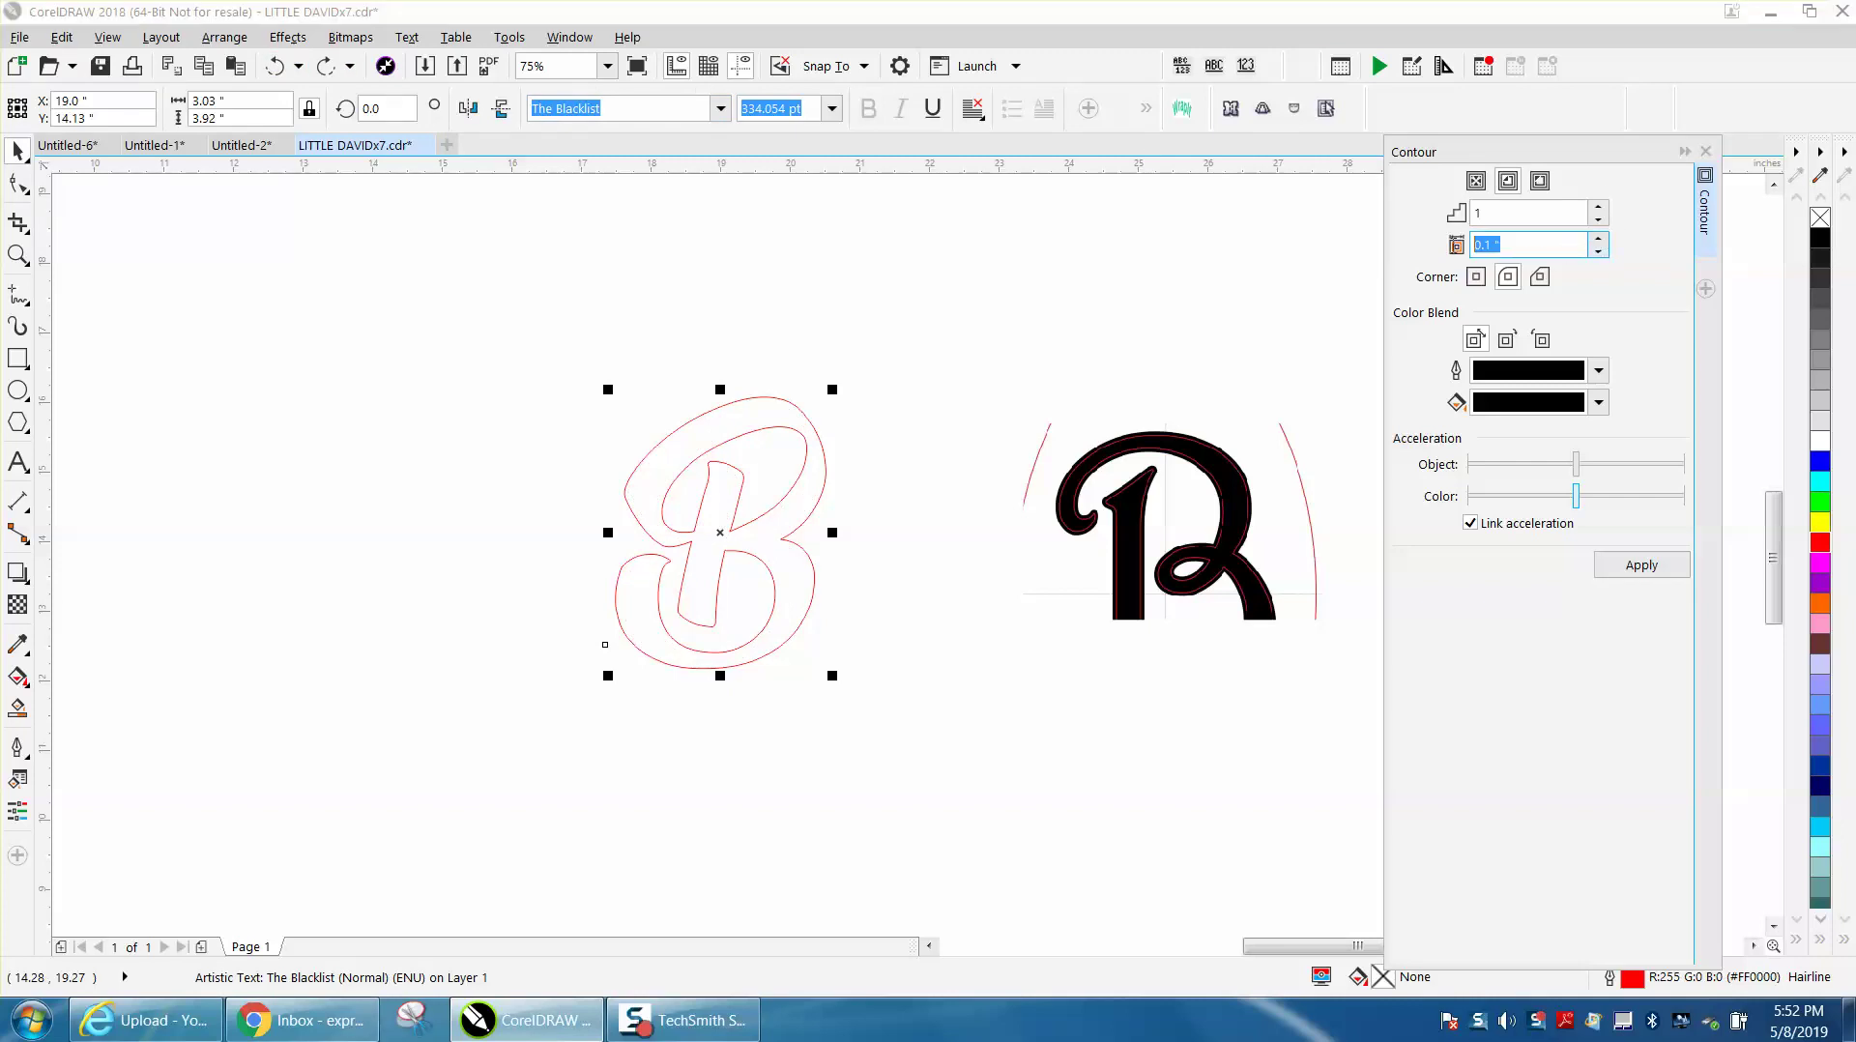
type(".0")
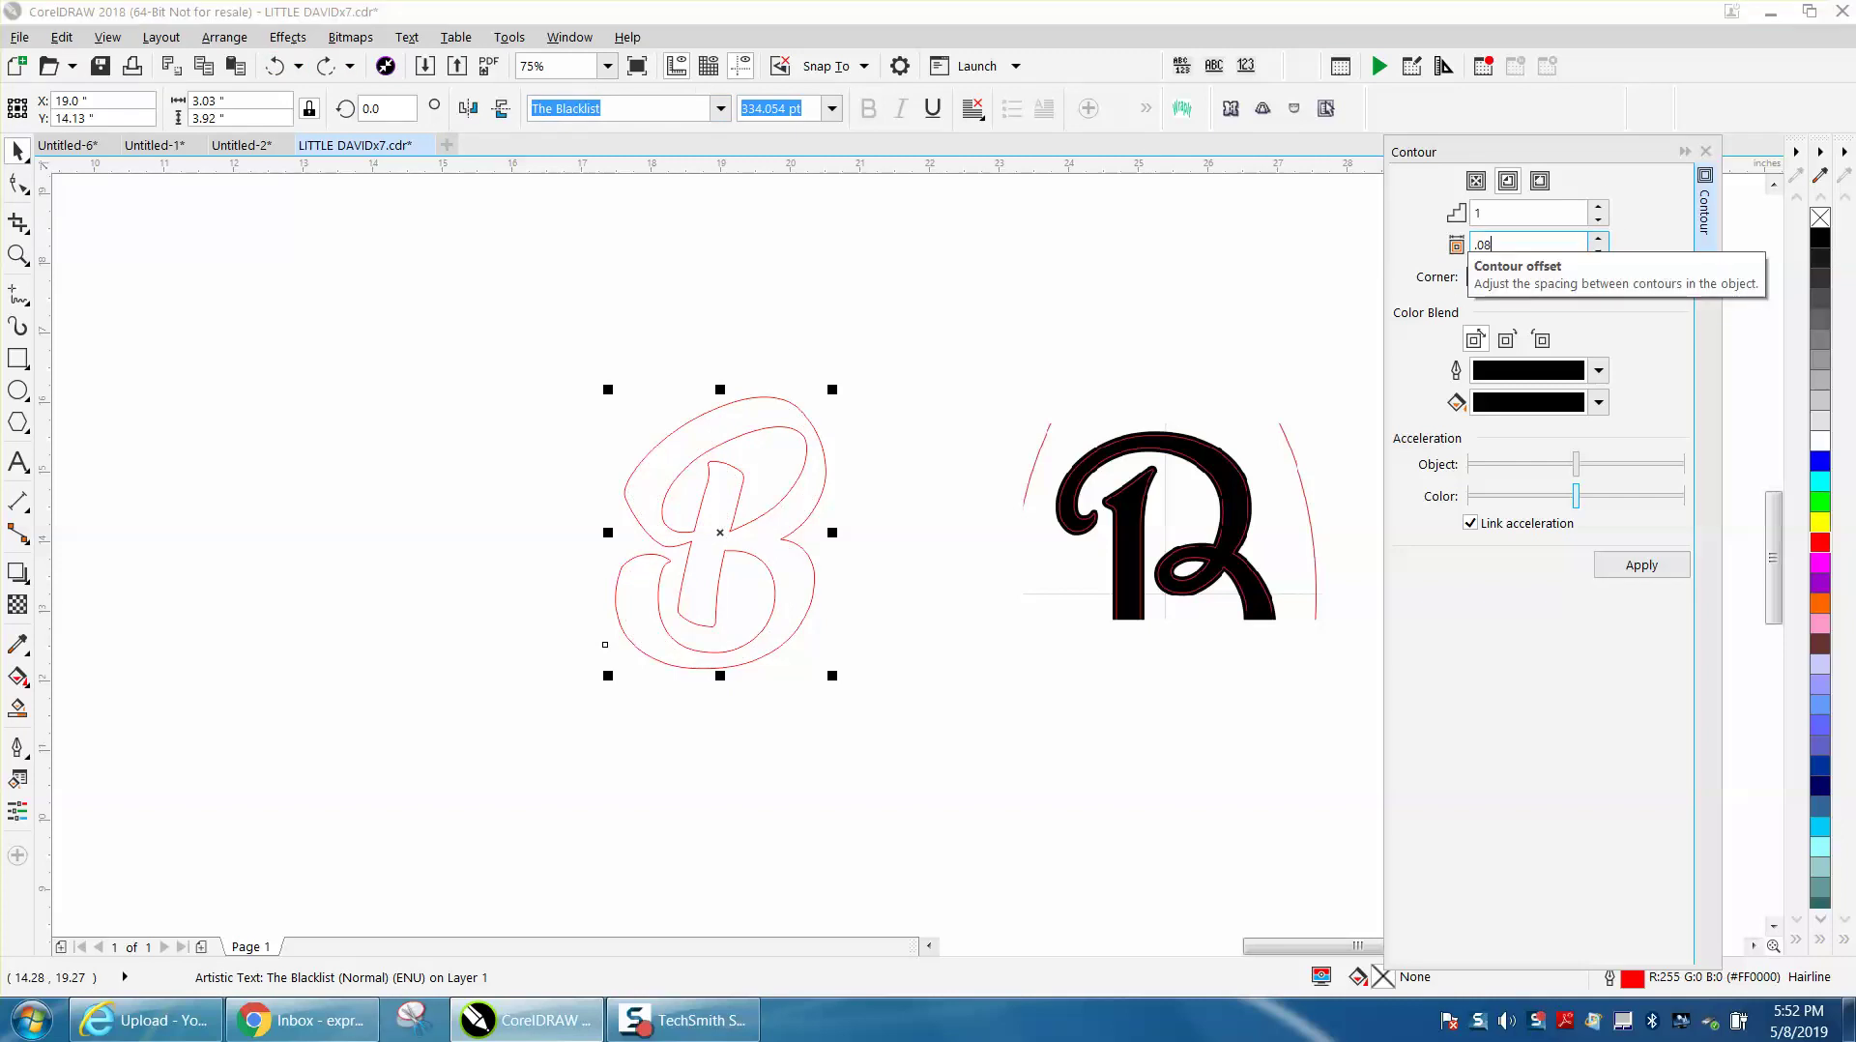
type("8")
left_click(1642, 566)
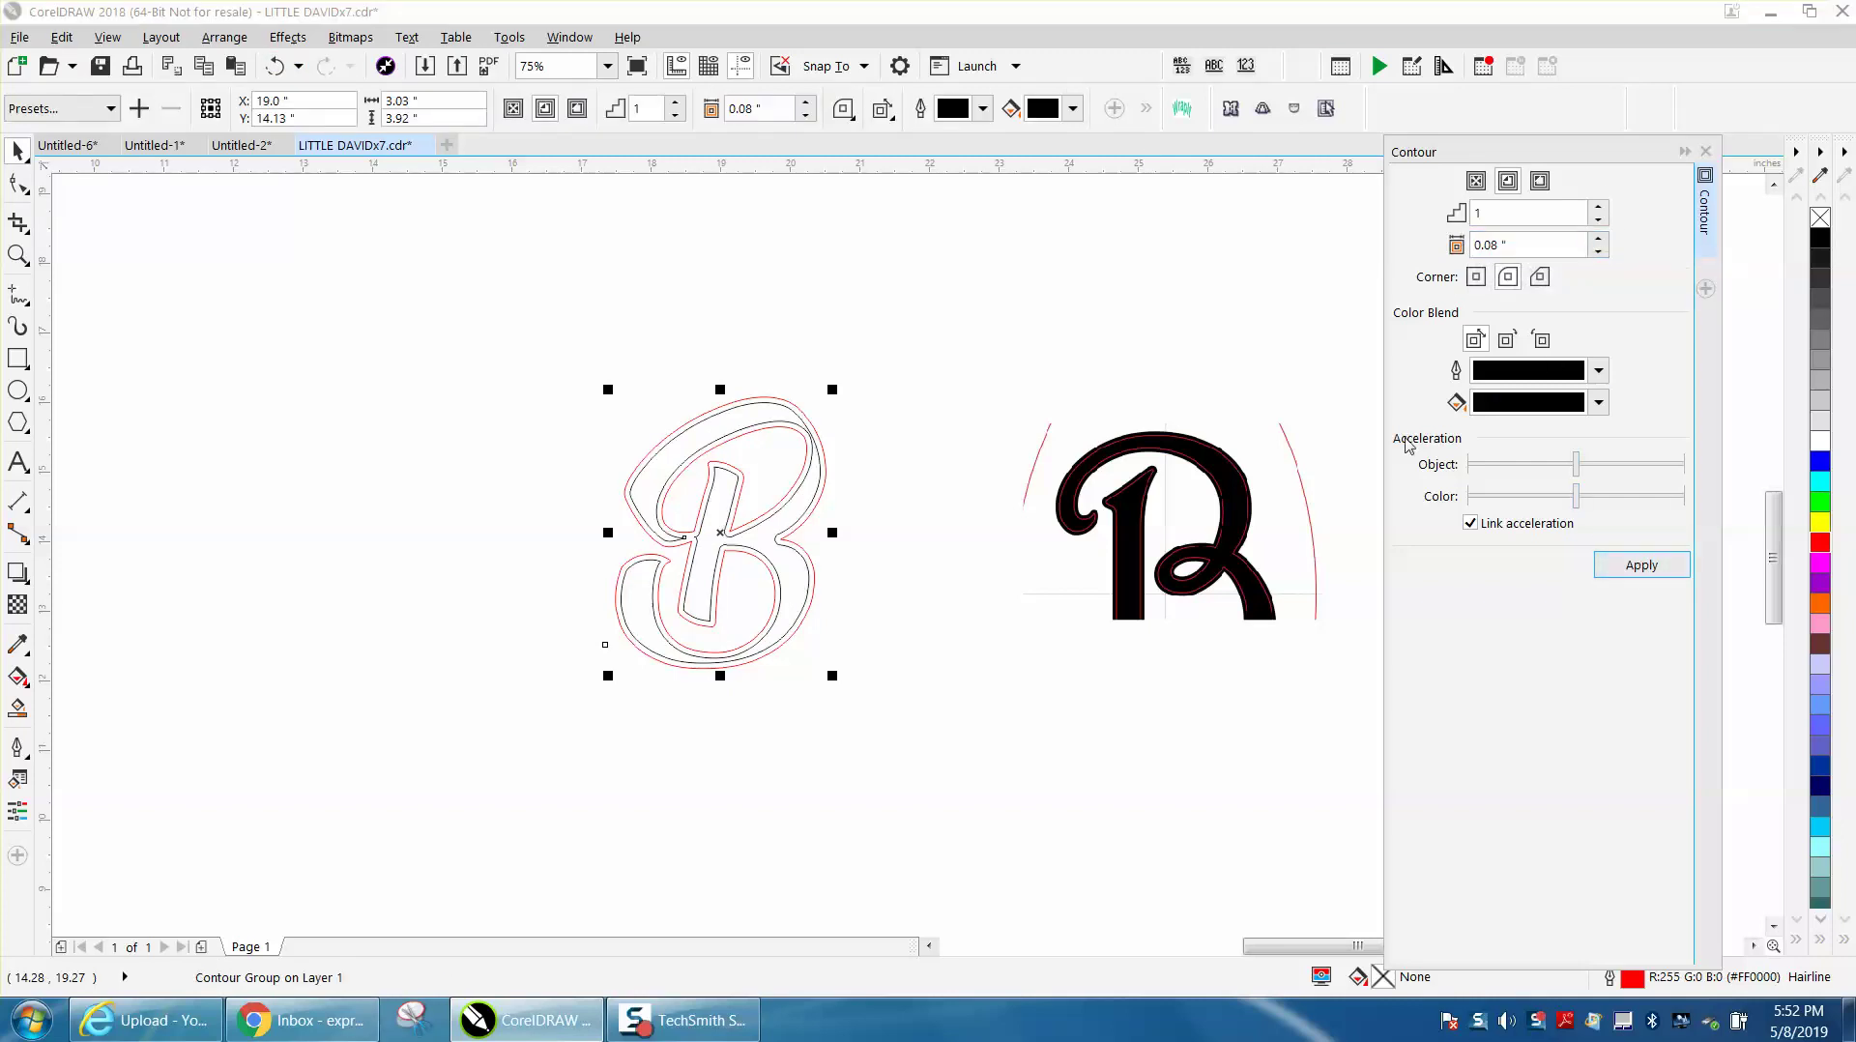
Change the contour offset to 0.06"
left_click(1515, 247)
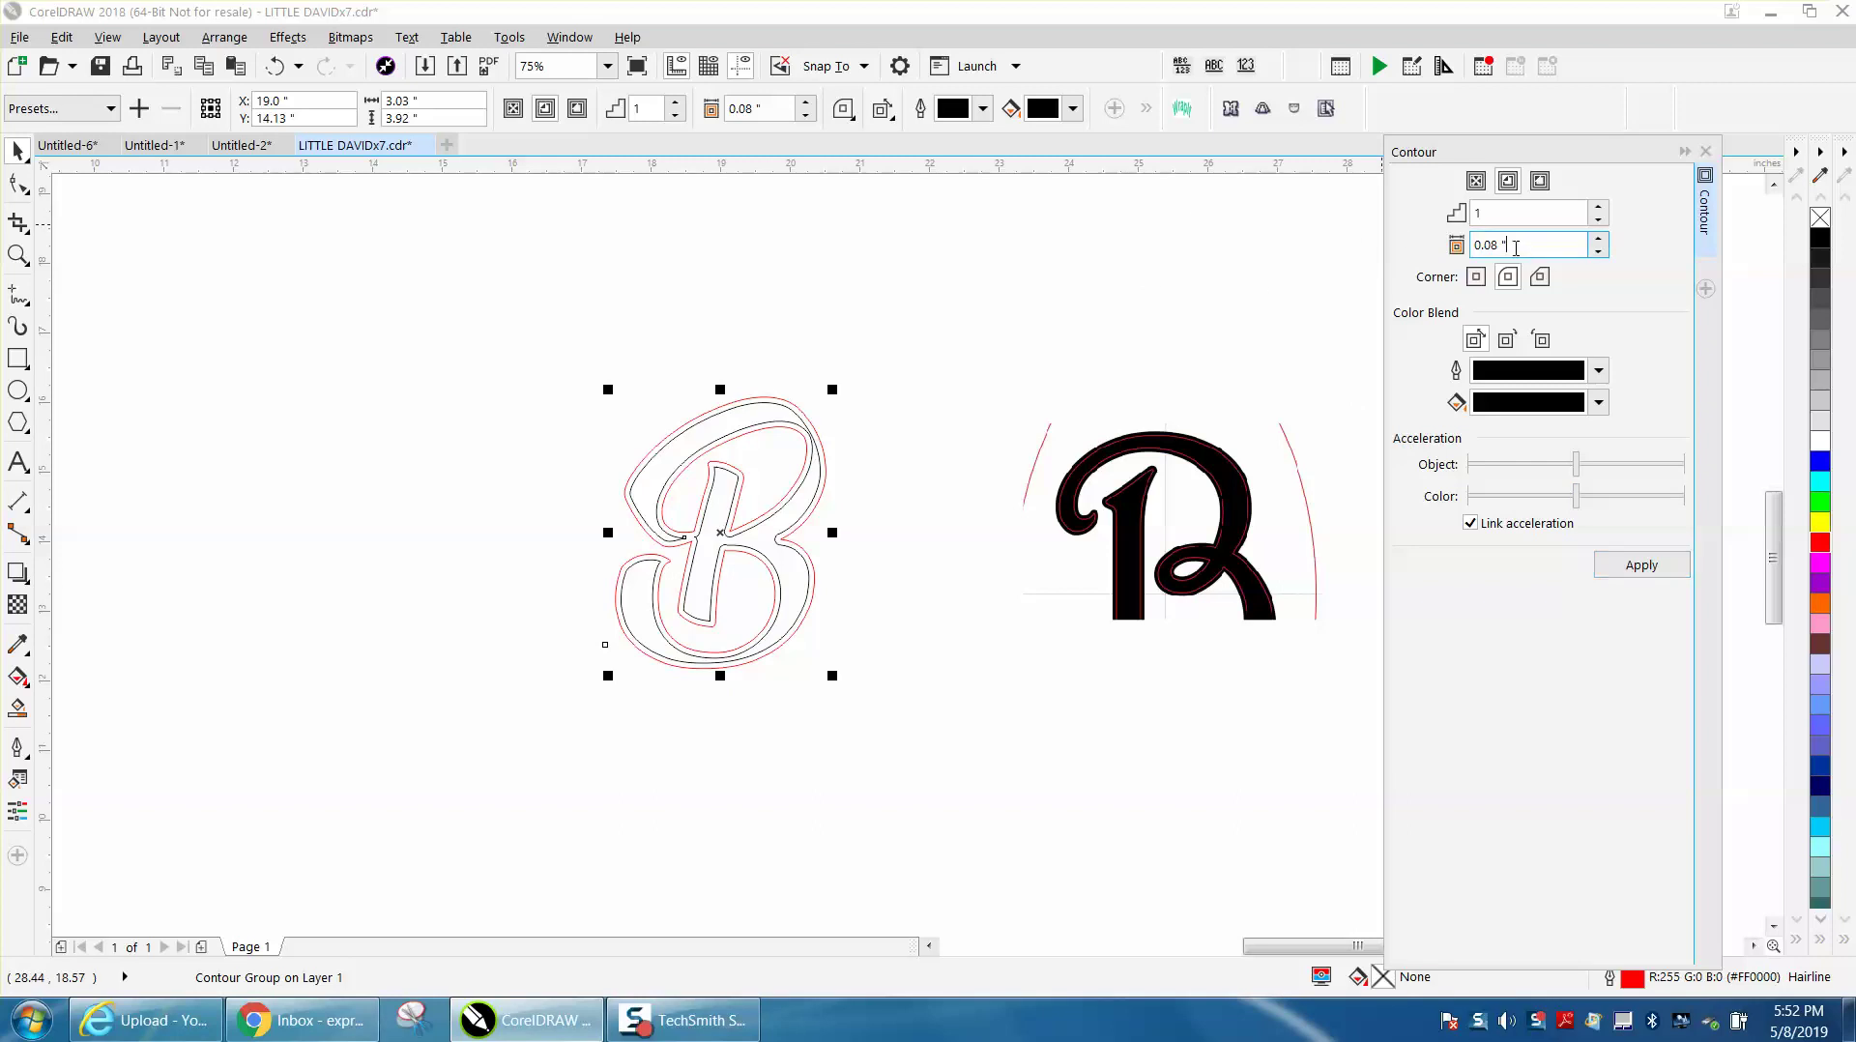
double_click(1516, 248)
key("BackSpace")
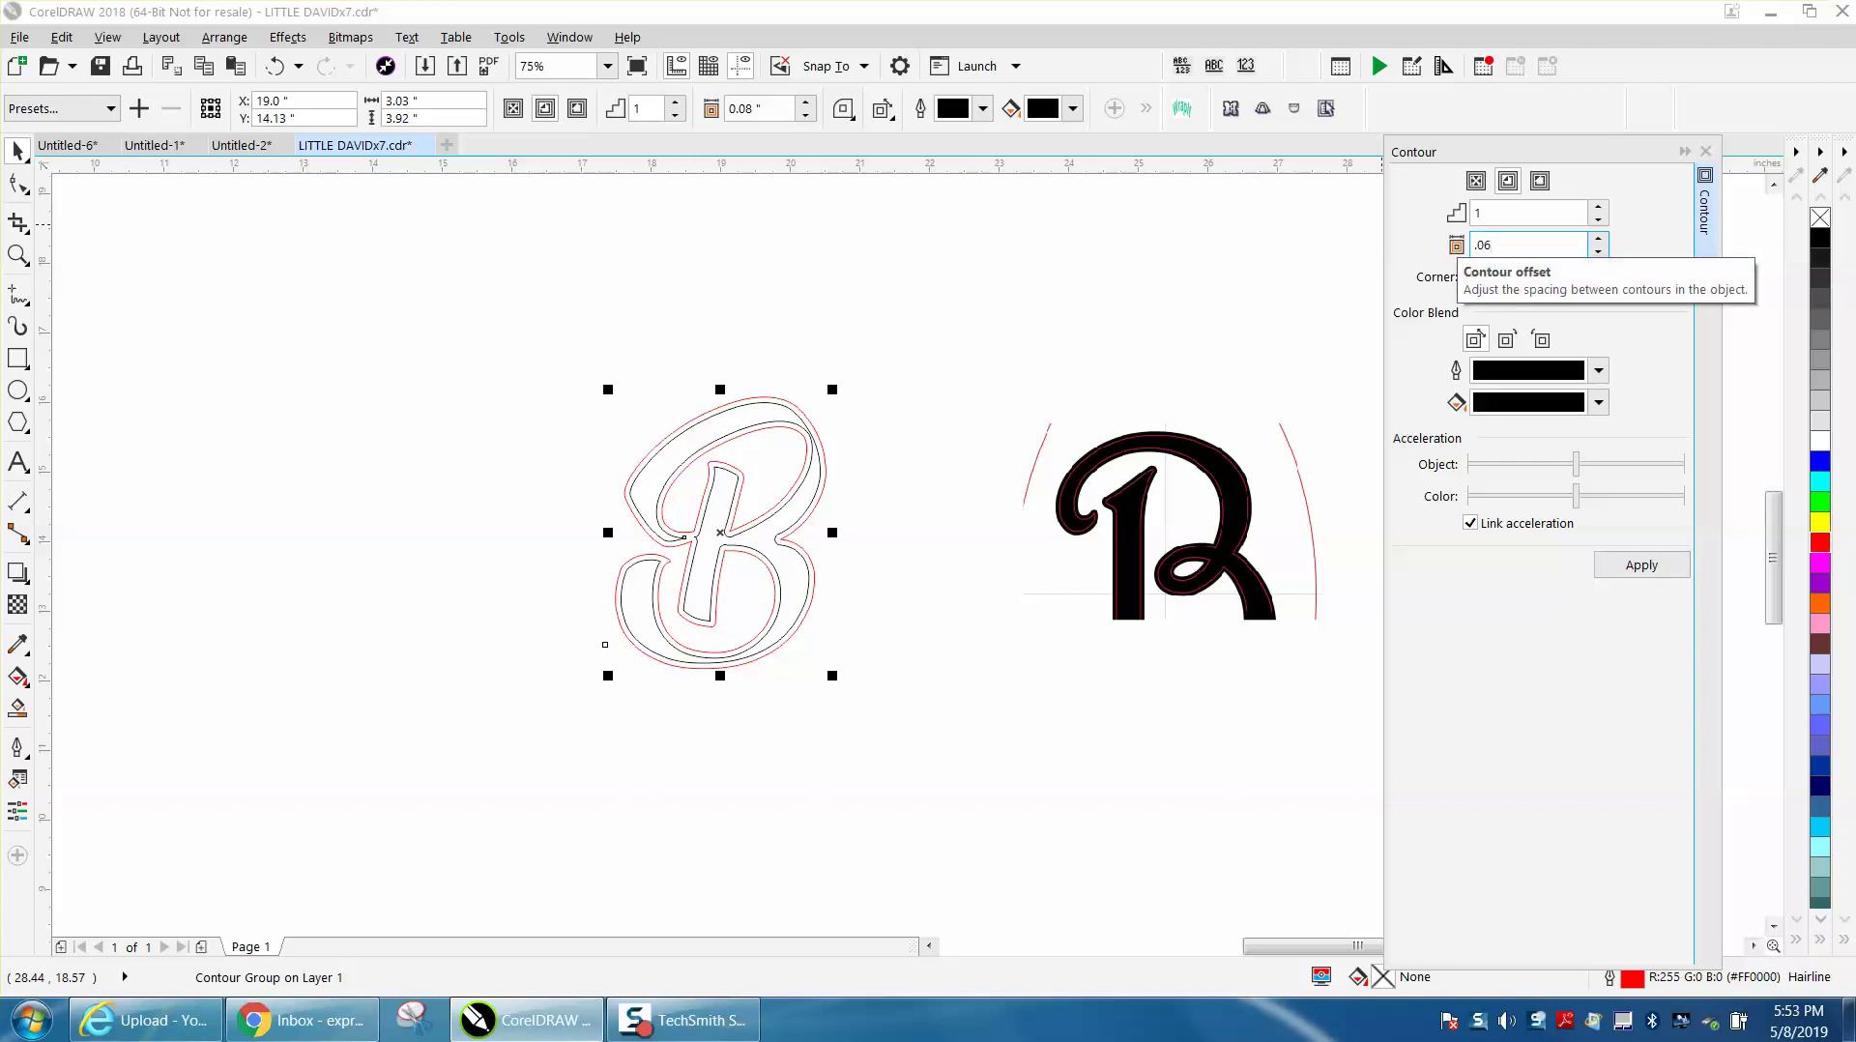
type(".06")
key("Return")
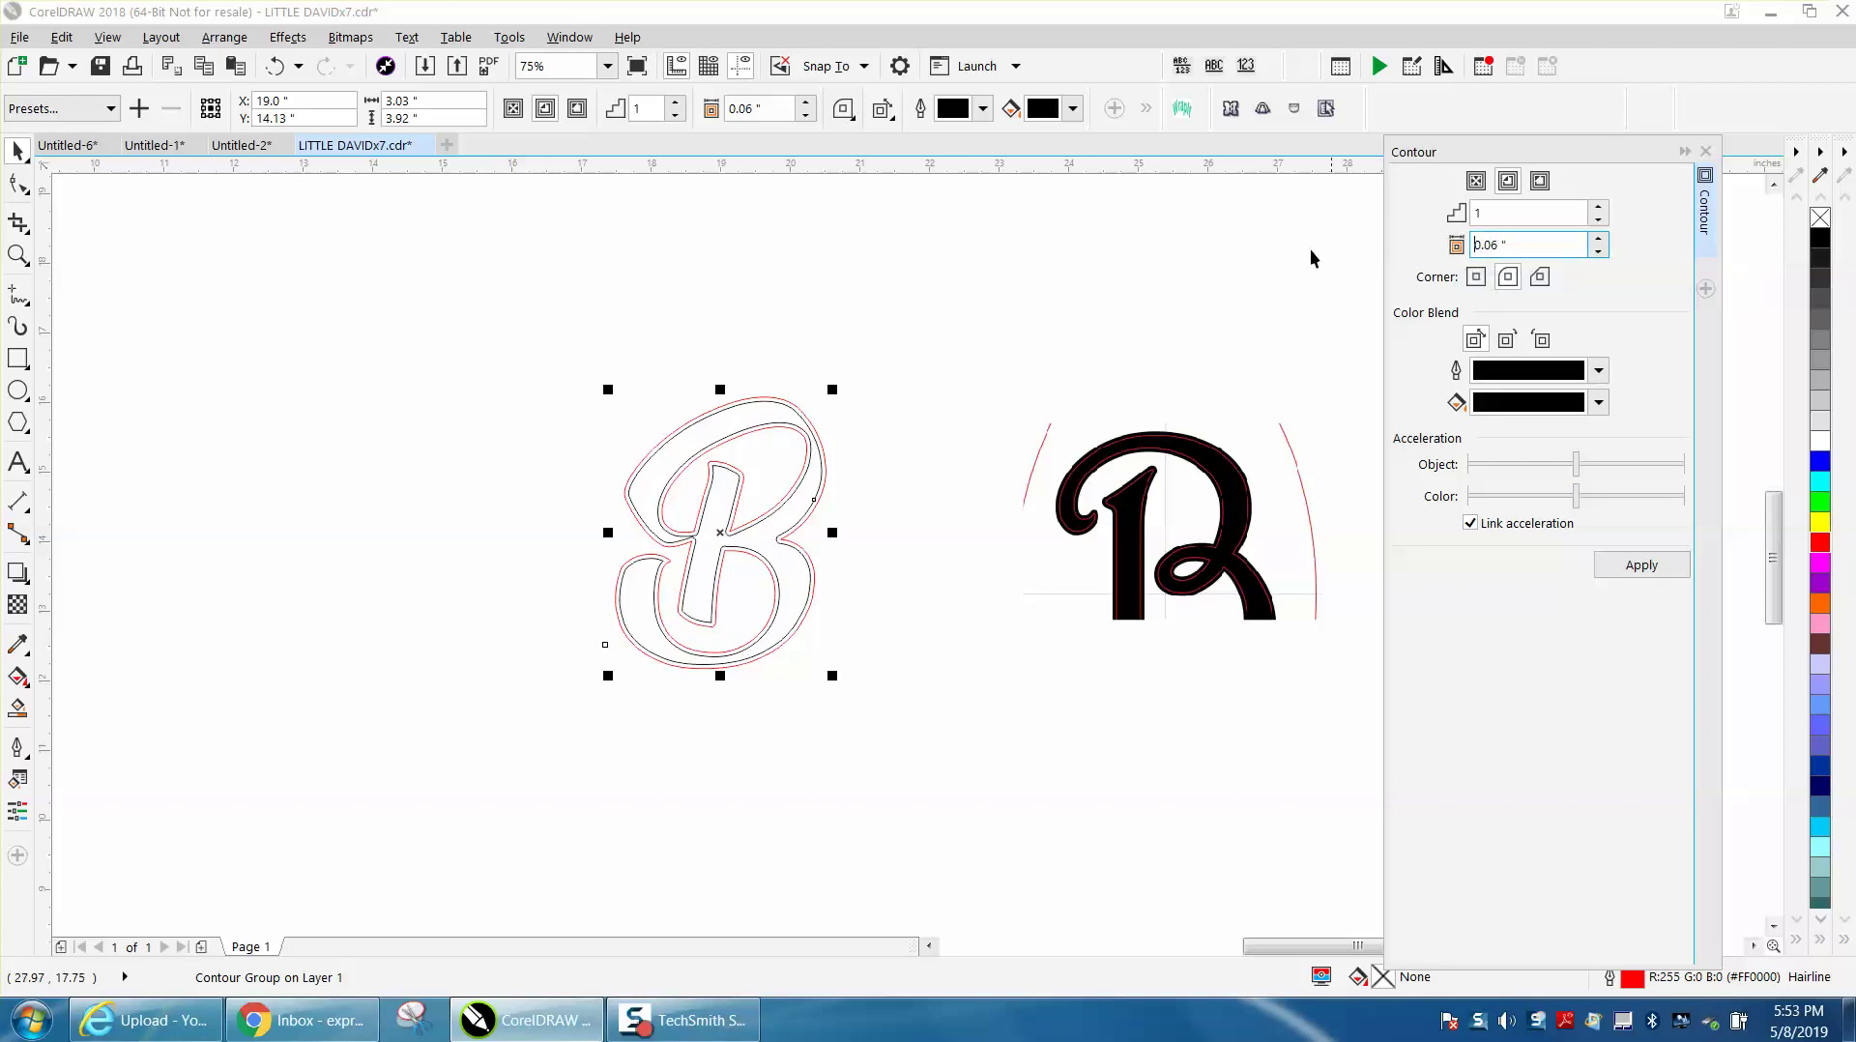
Break the contour group apart and try moving the letter curve off its contour, then undo
left_click(224, 37)
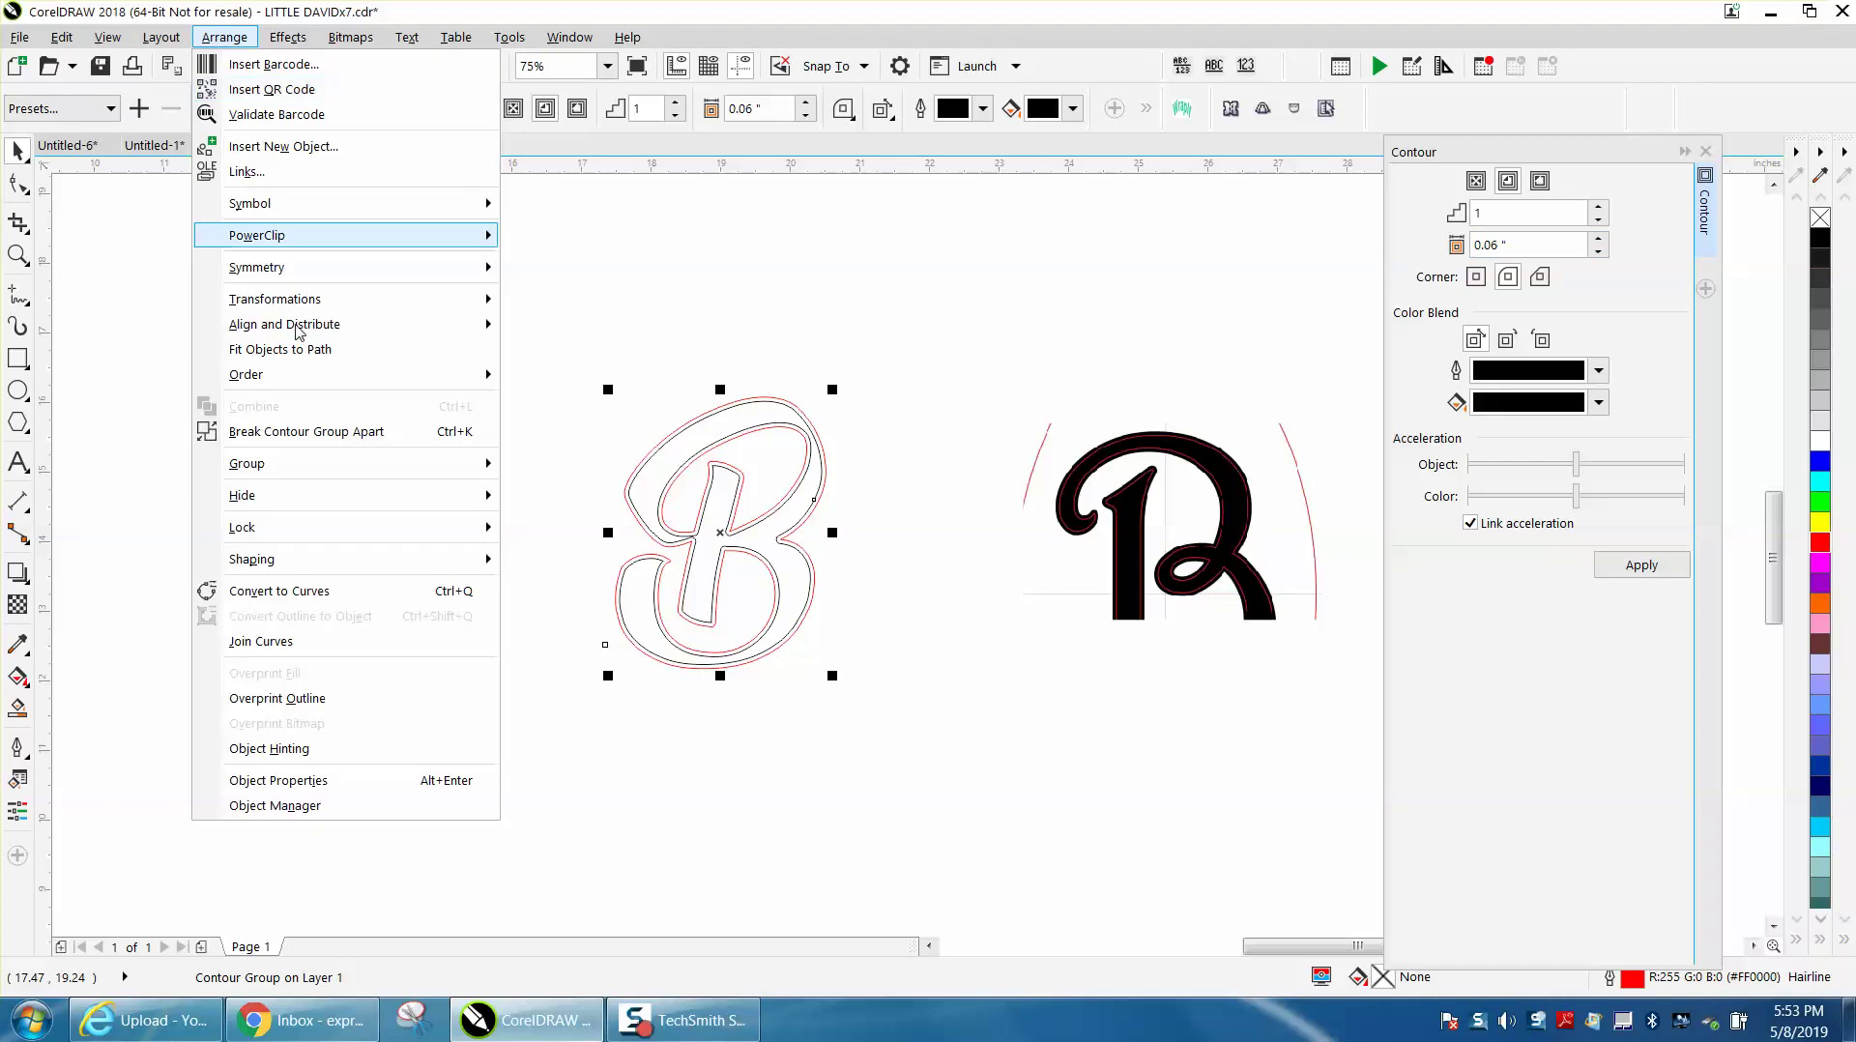
left_click(327, 438)
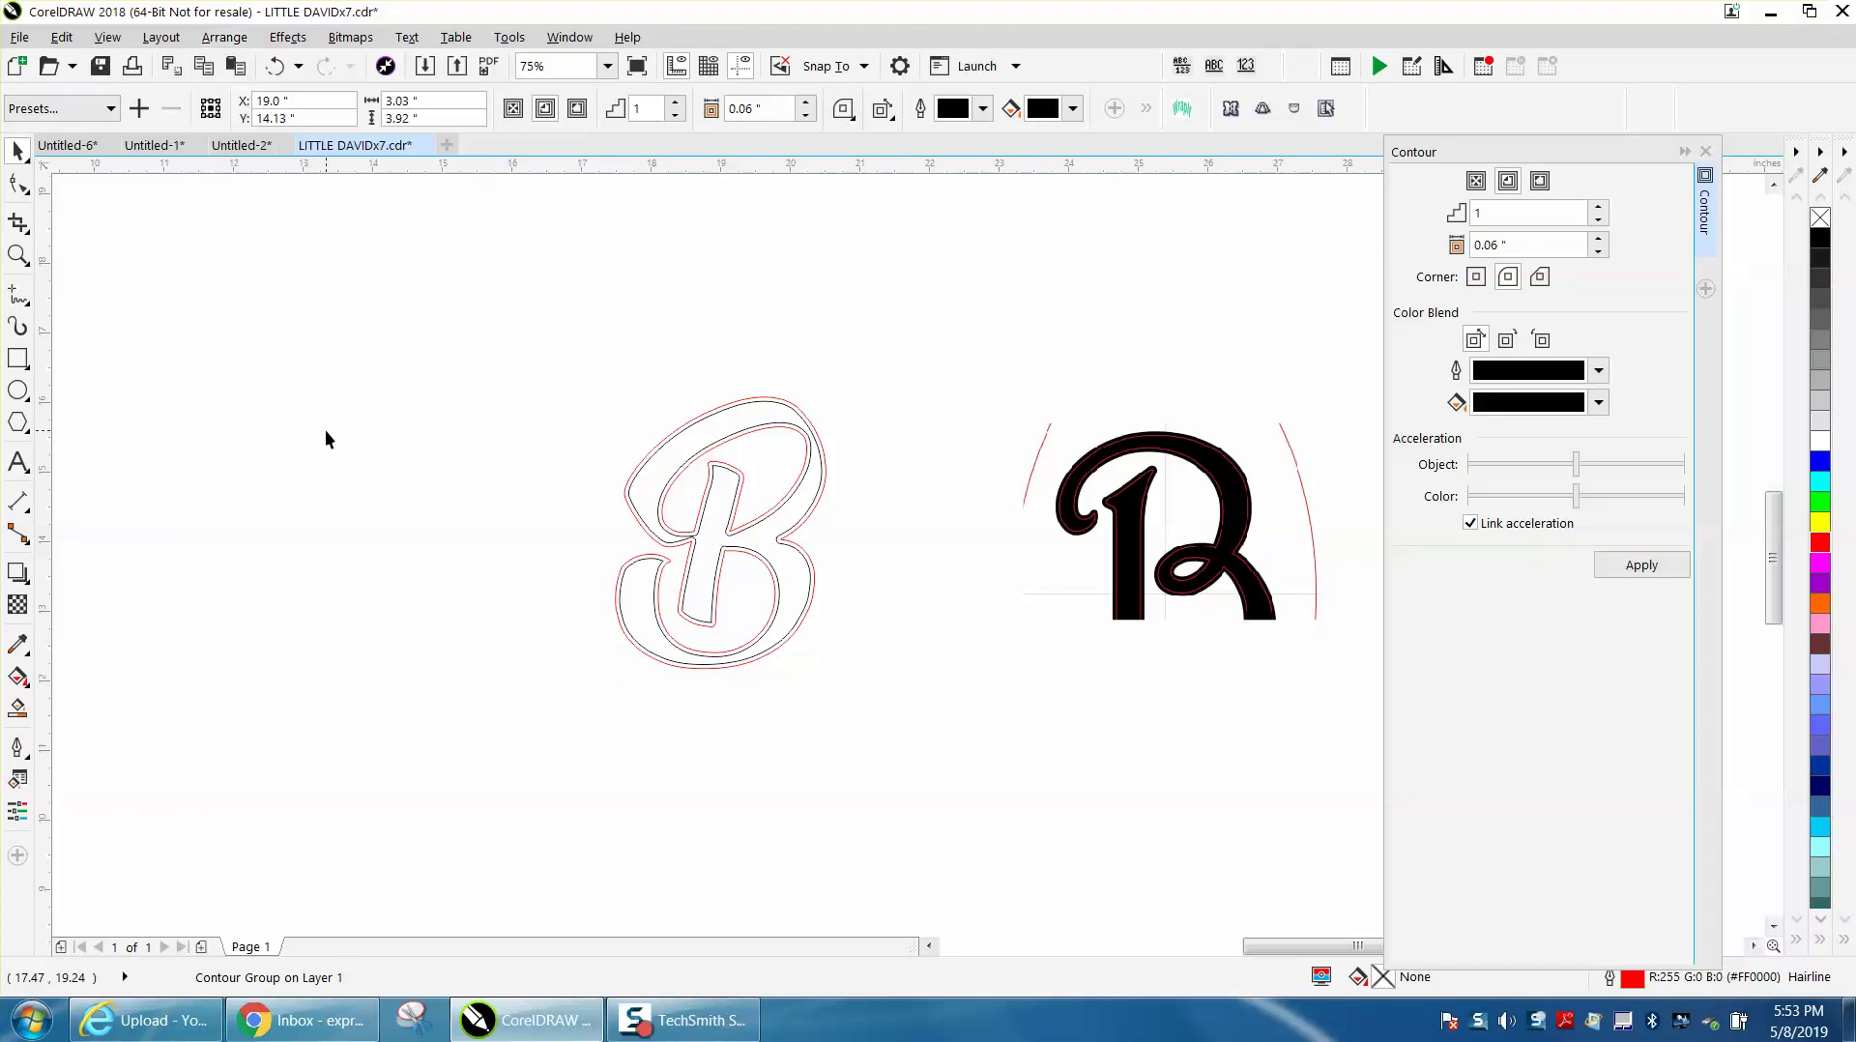
left_click(683, 432)
left_click_drag(685, 433, 494, 436)
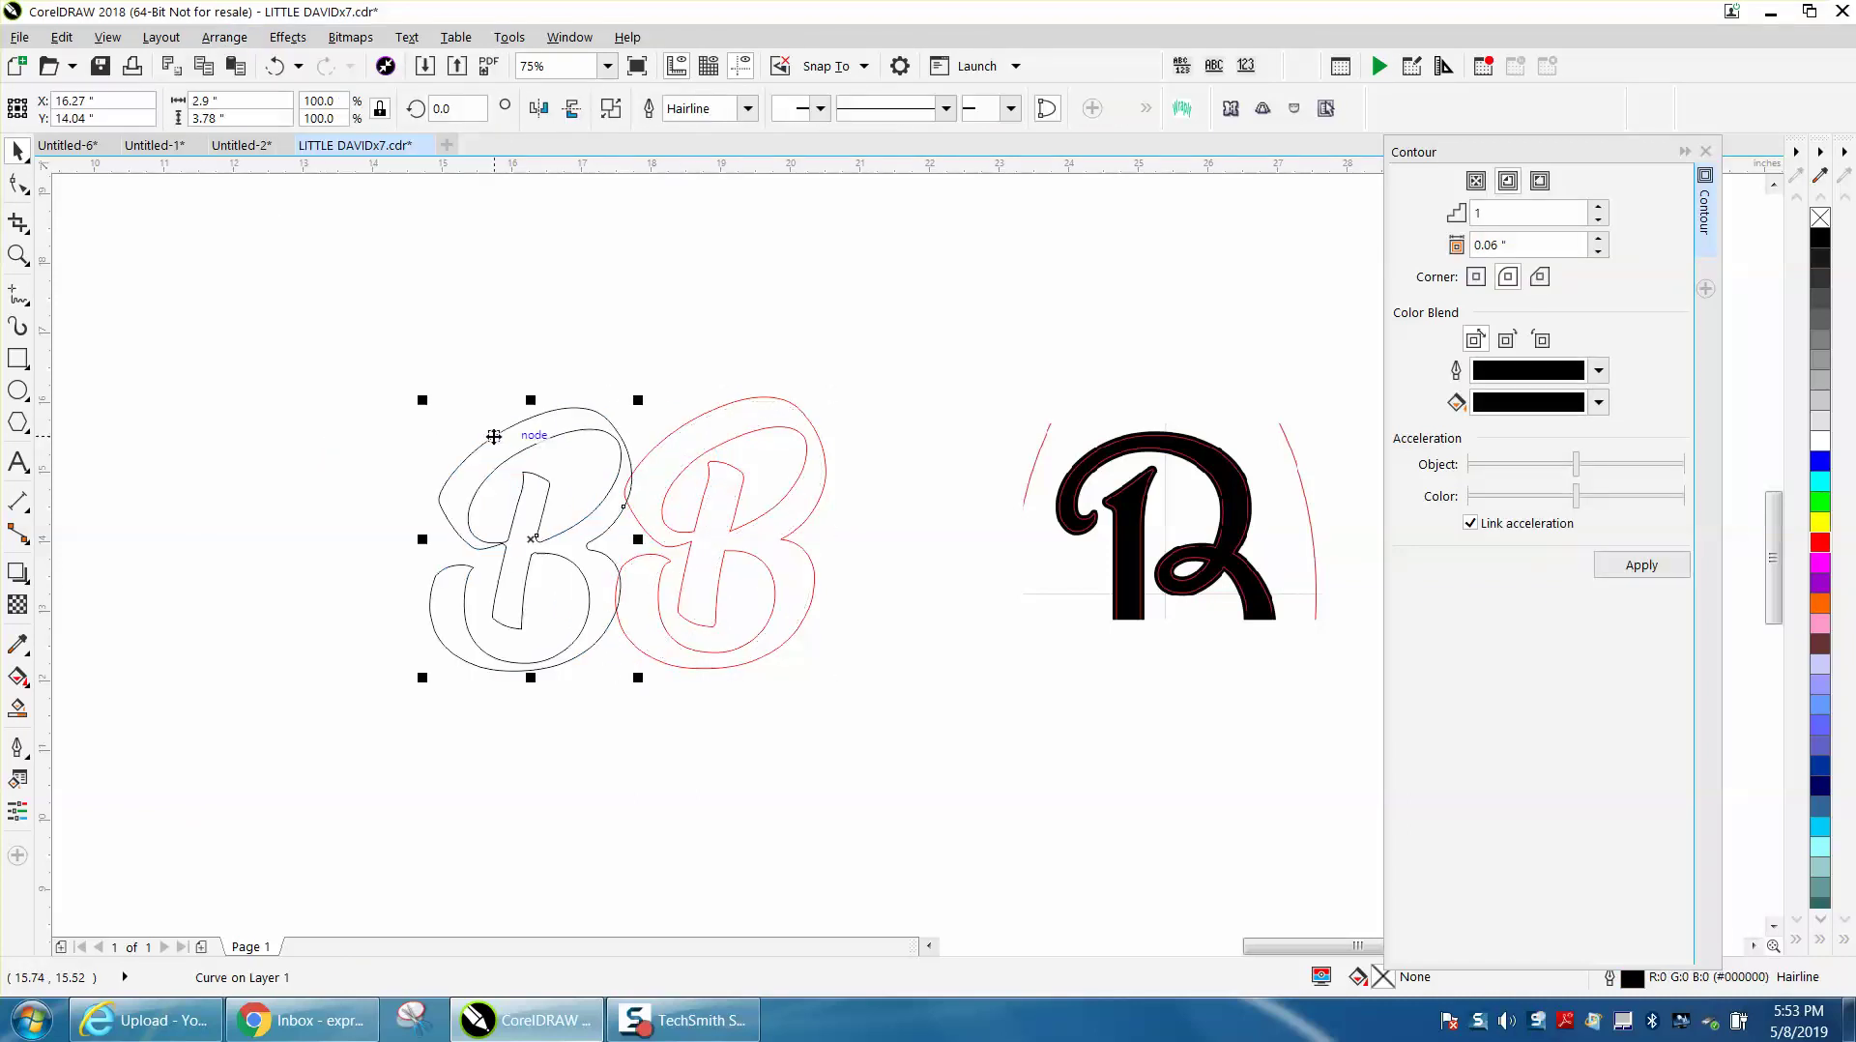
left_click(275, 65)
left_click_drag(538, 325, 627, 544)
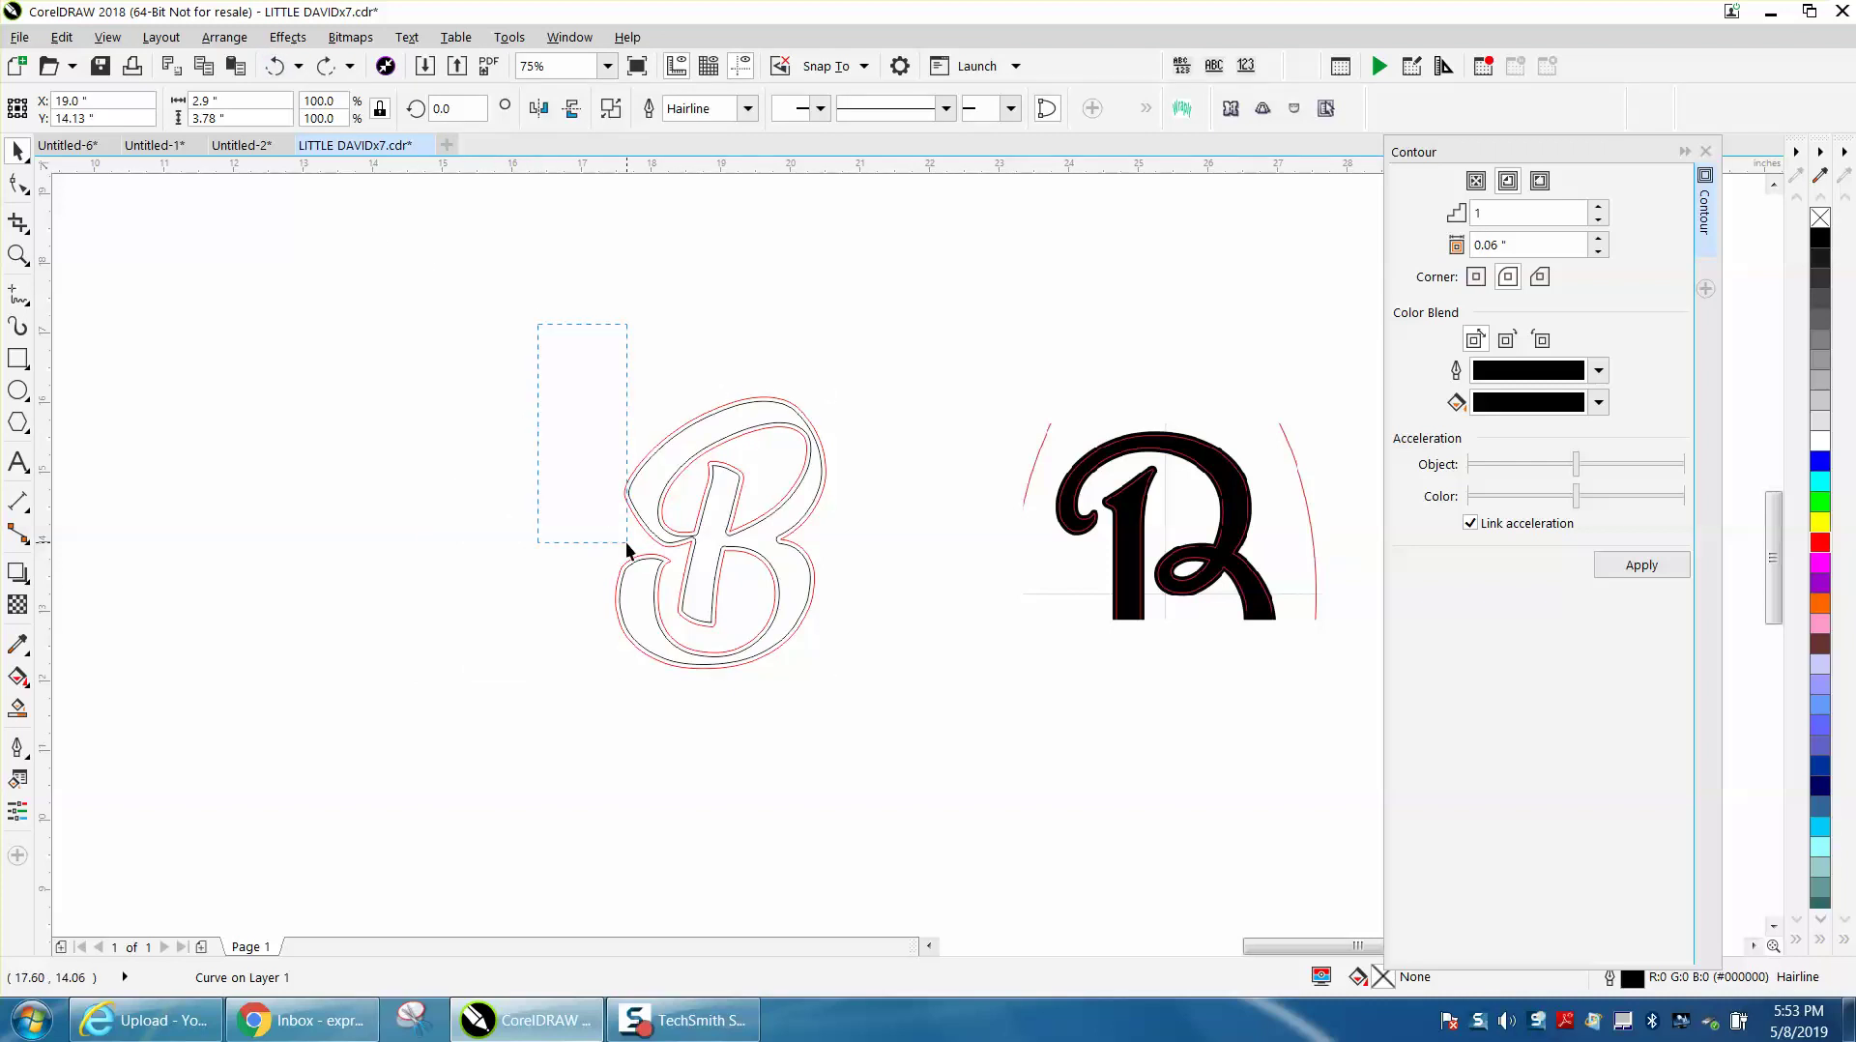
left_click_drag(890, 723, 890, 723)
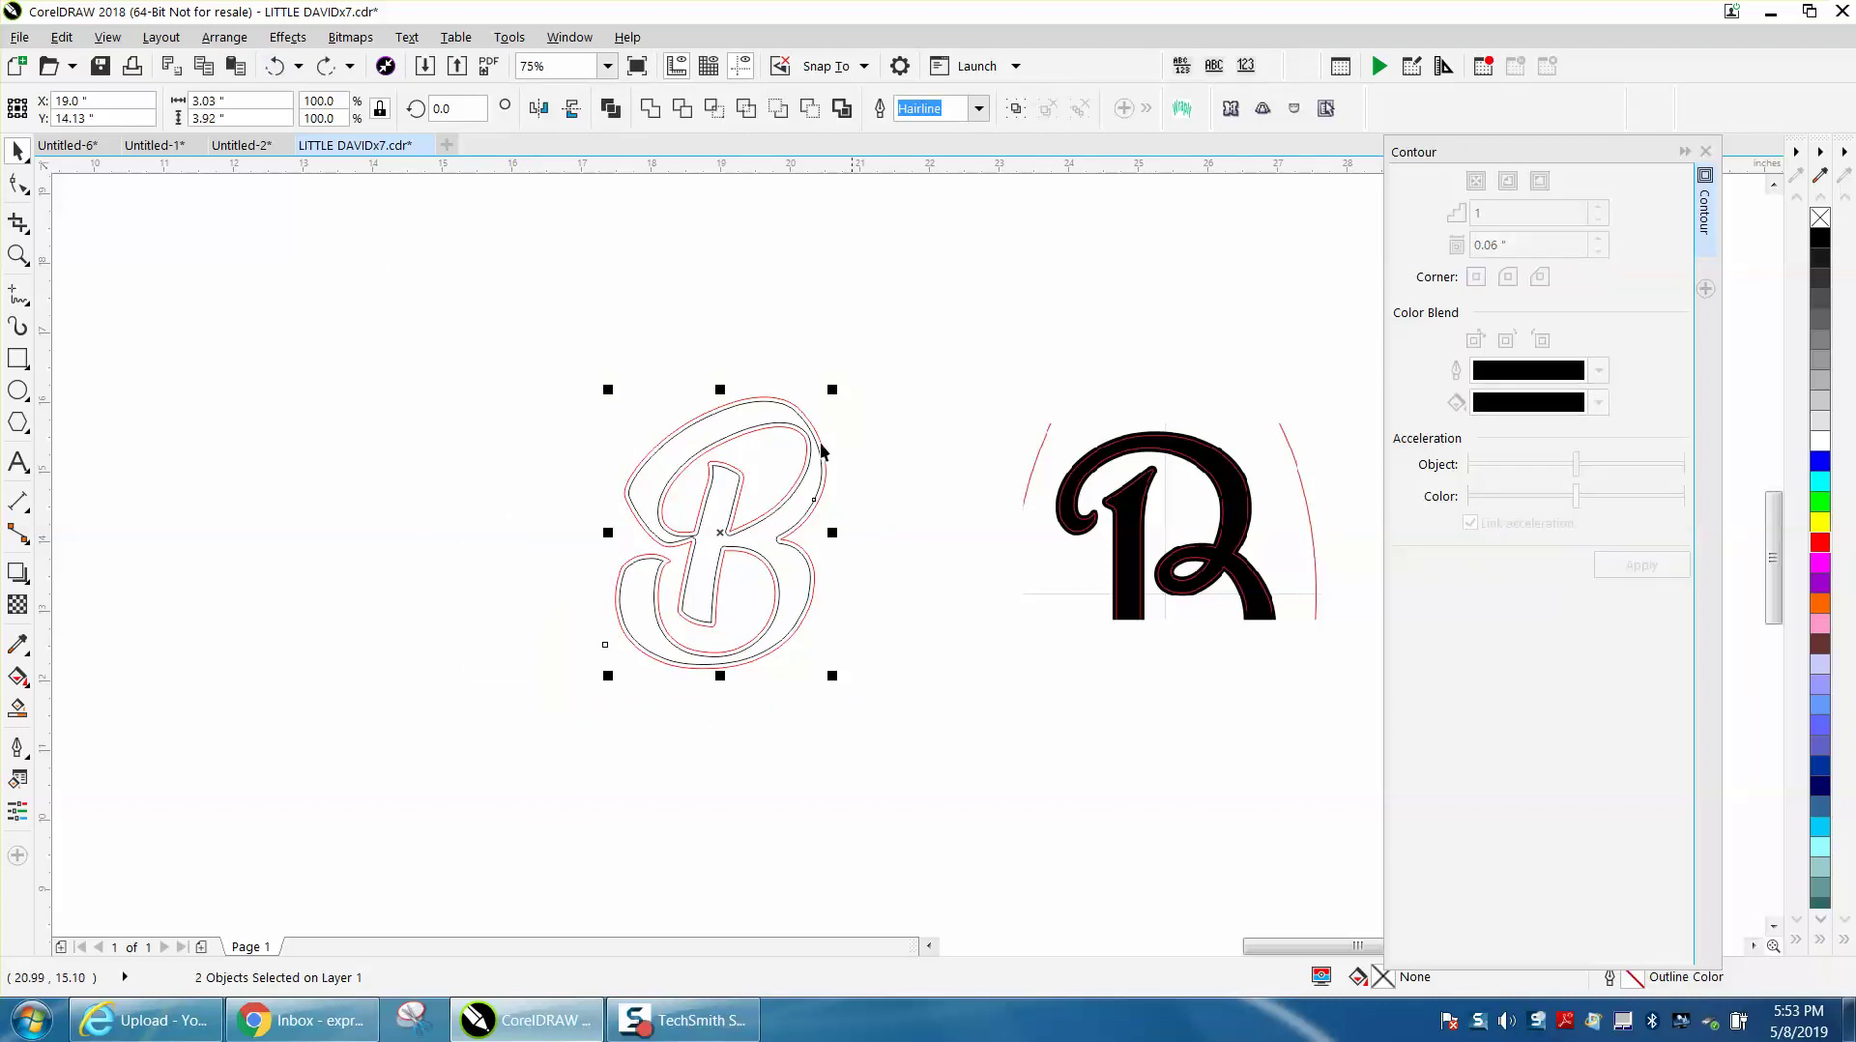
left_click(559, 248)
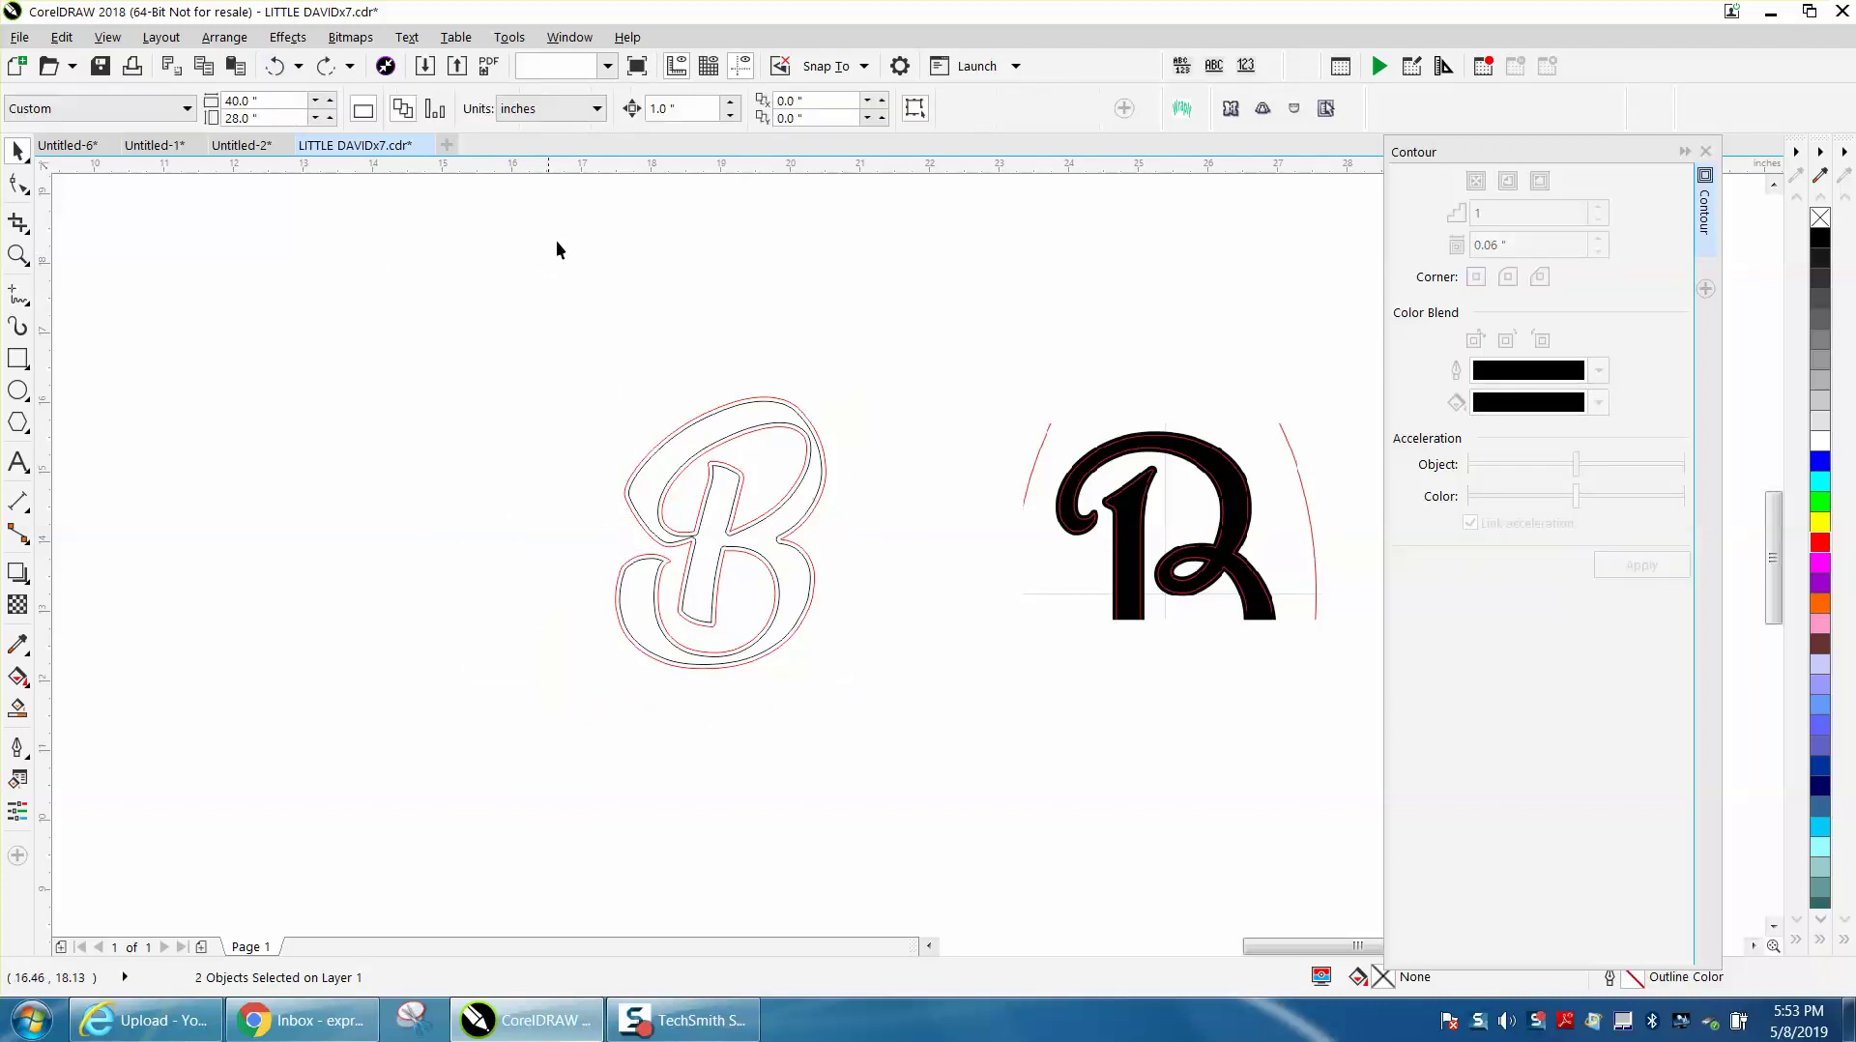
Set nudge distance to 4, duplicate the B 4 inches left, and Smart Fill its inside black
left_click(657, 108)
type("4")
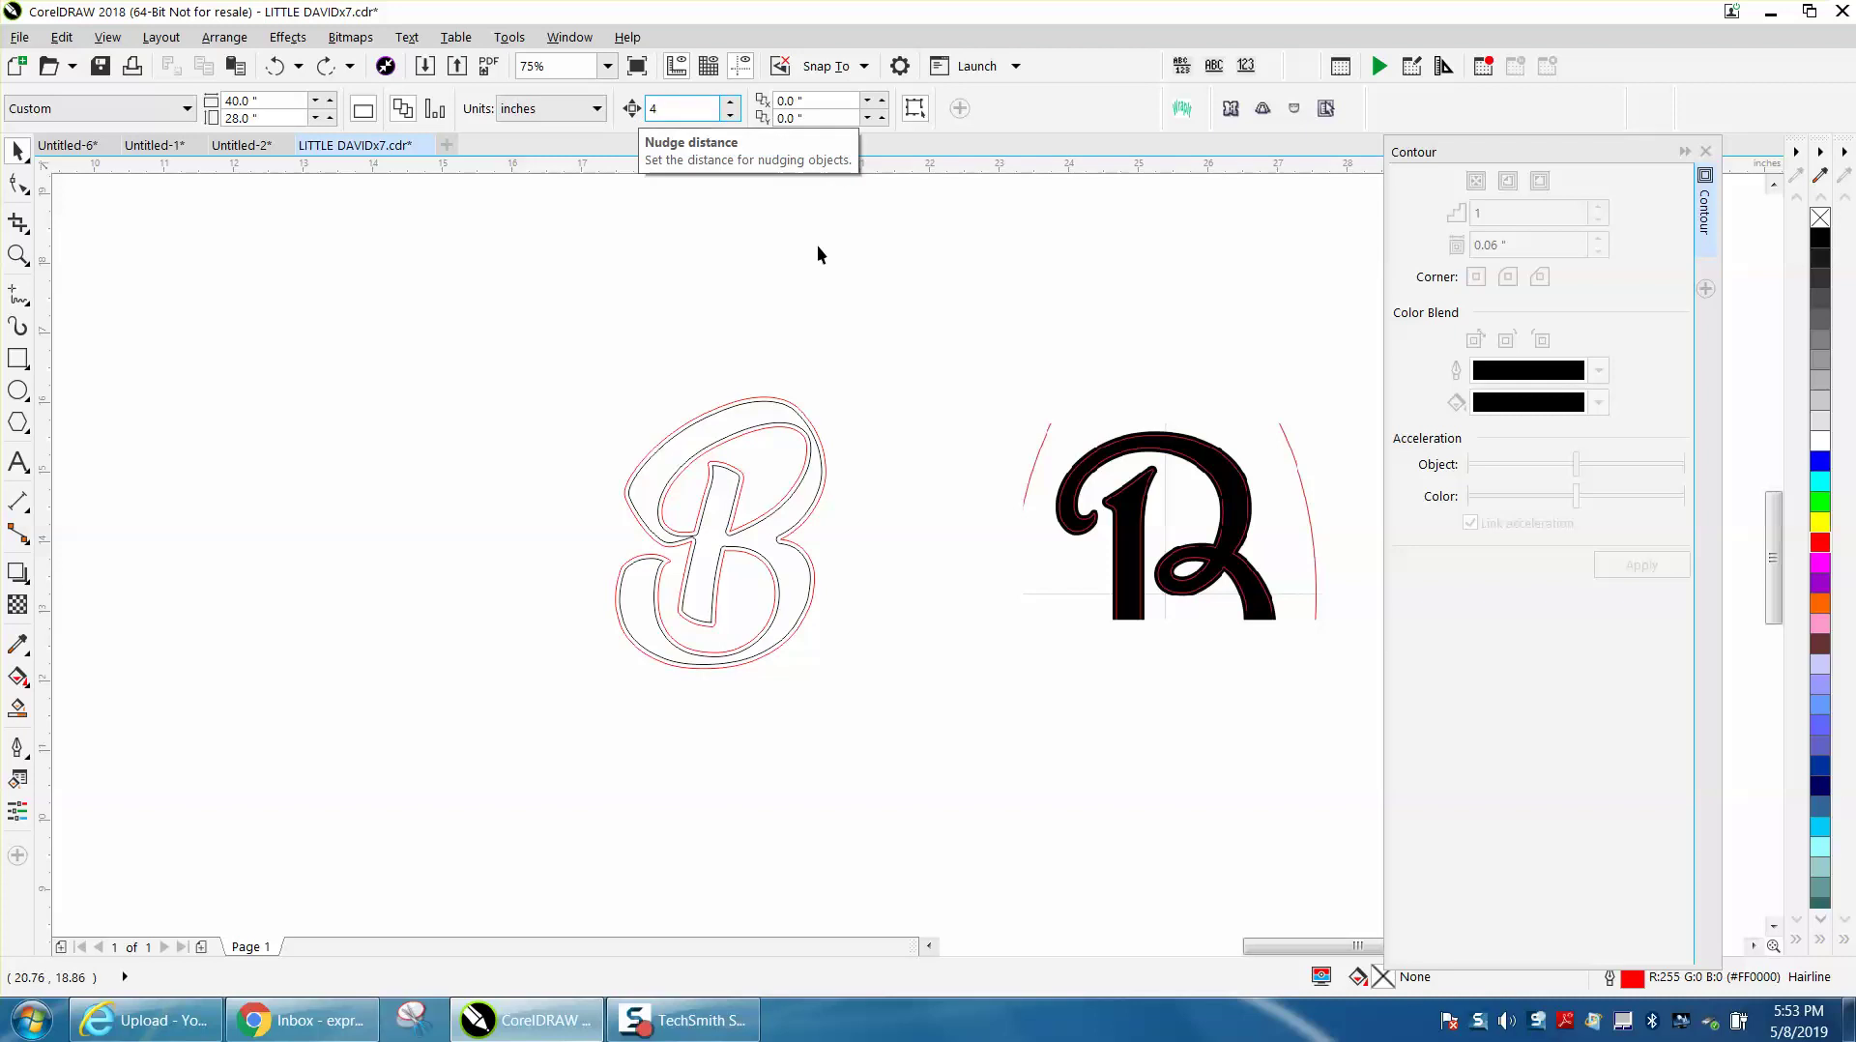
left_click_drag(593, 365, 957, 688)
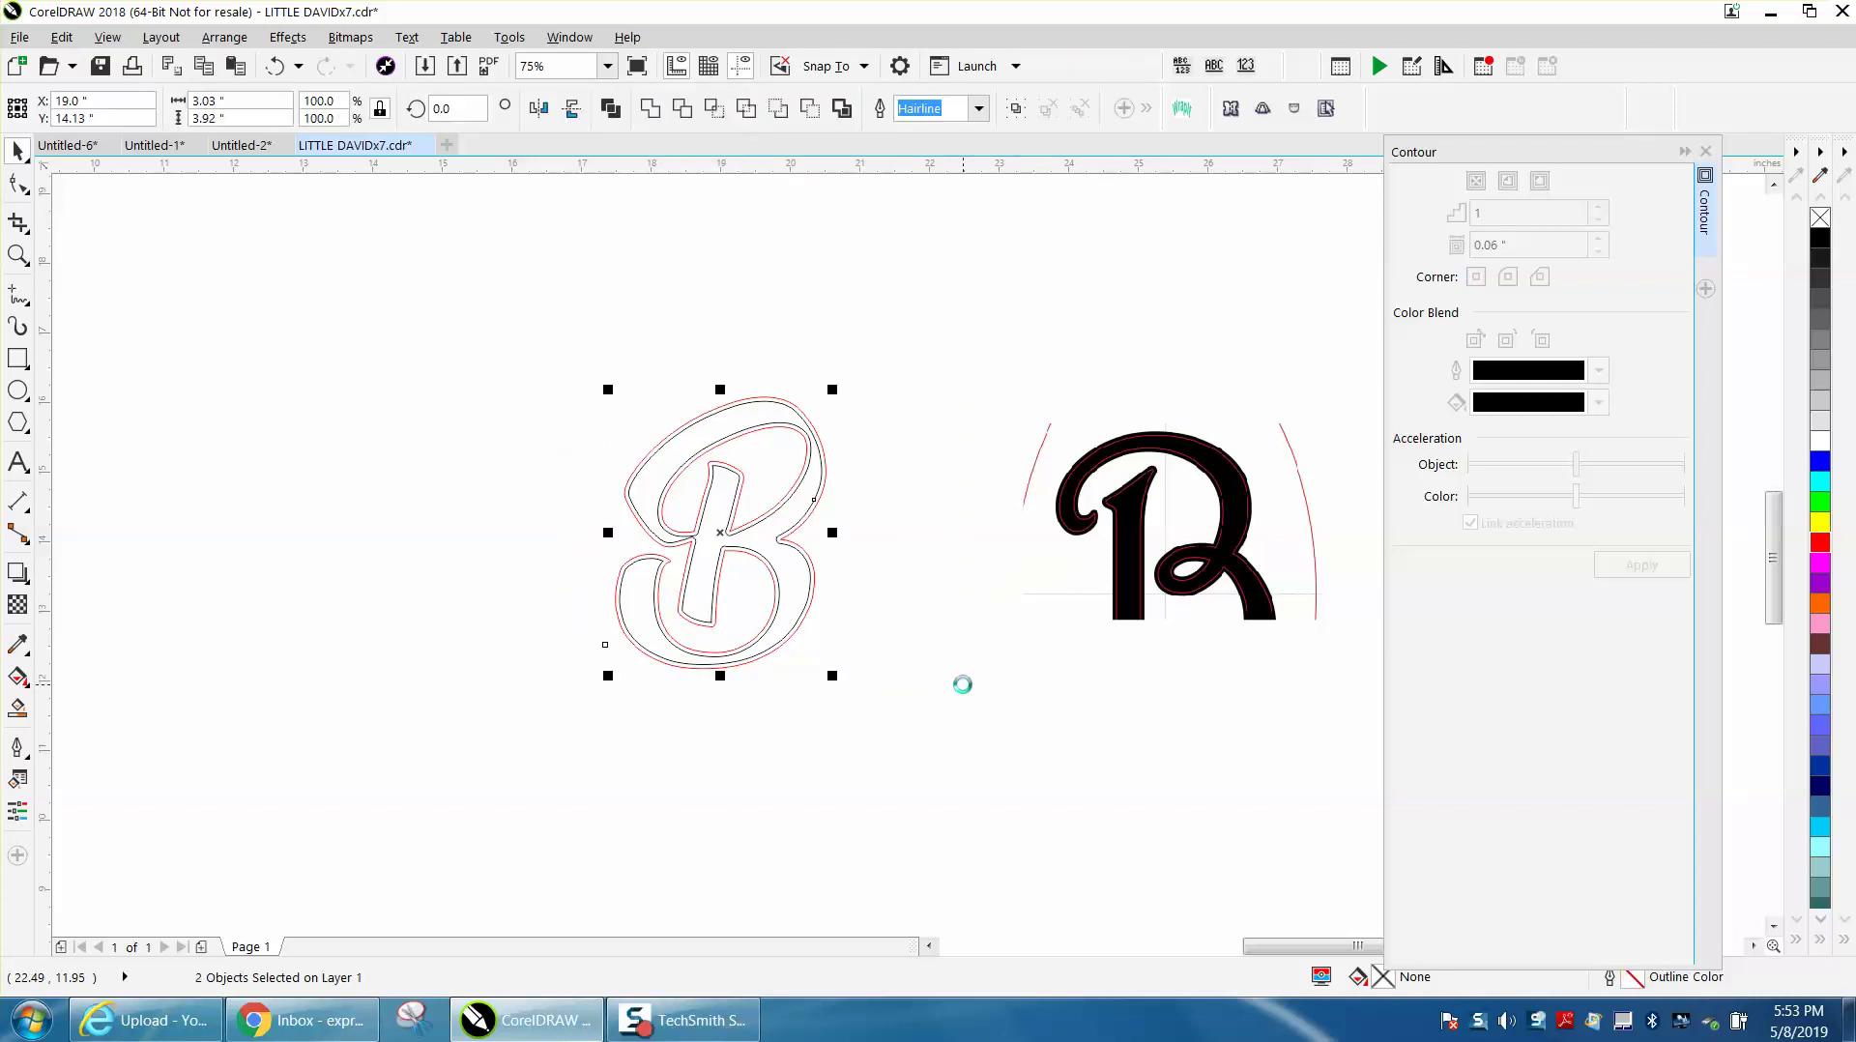
key("KP_Add")
key("Left")
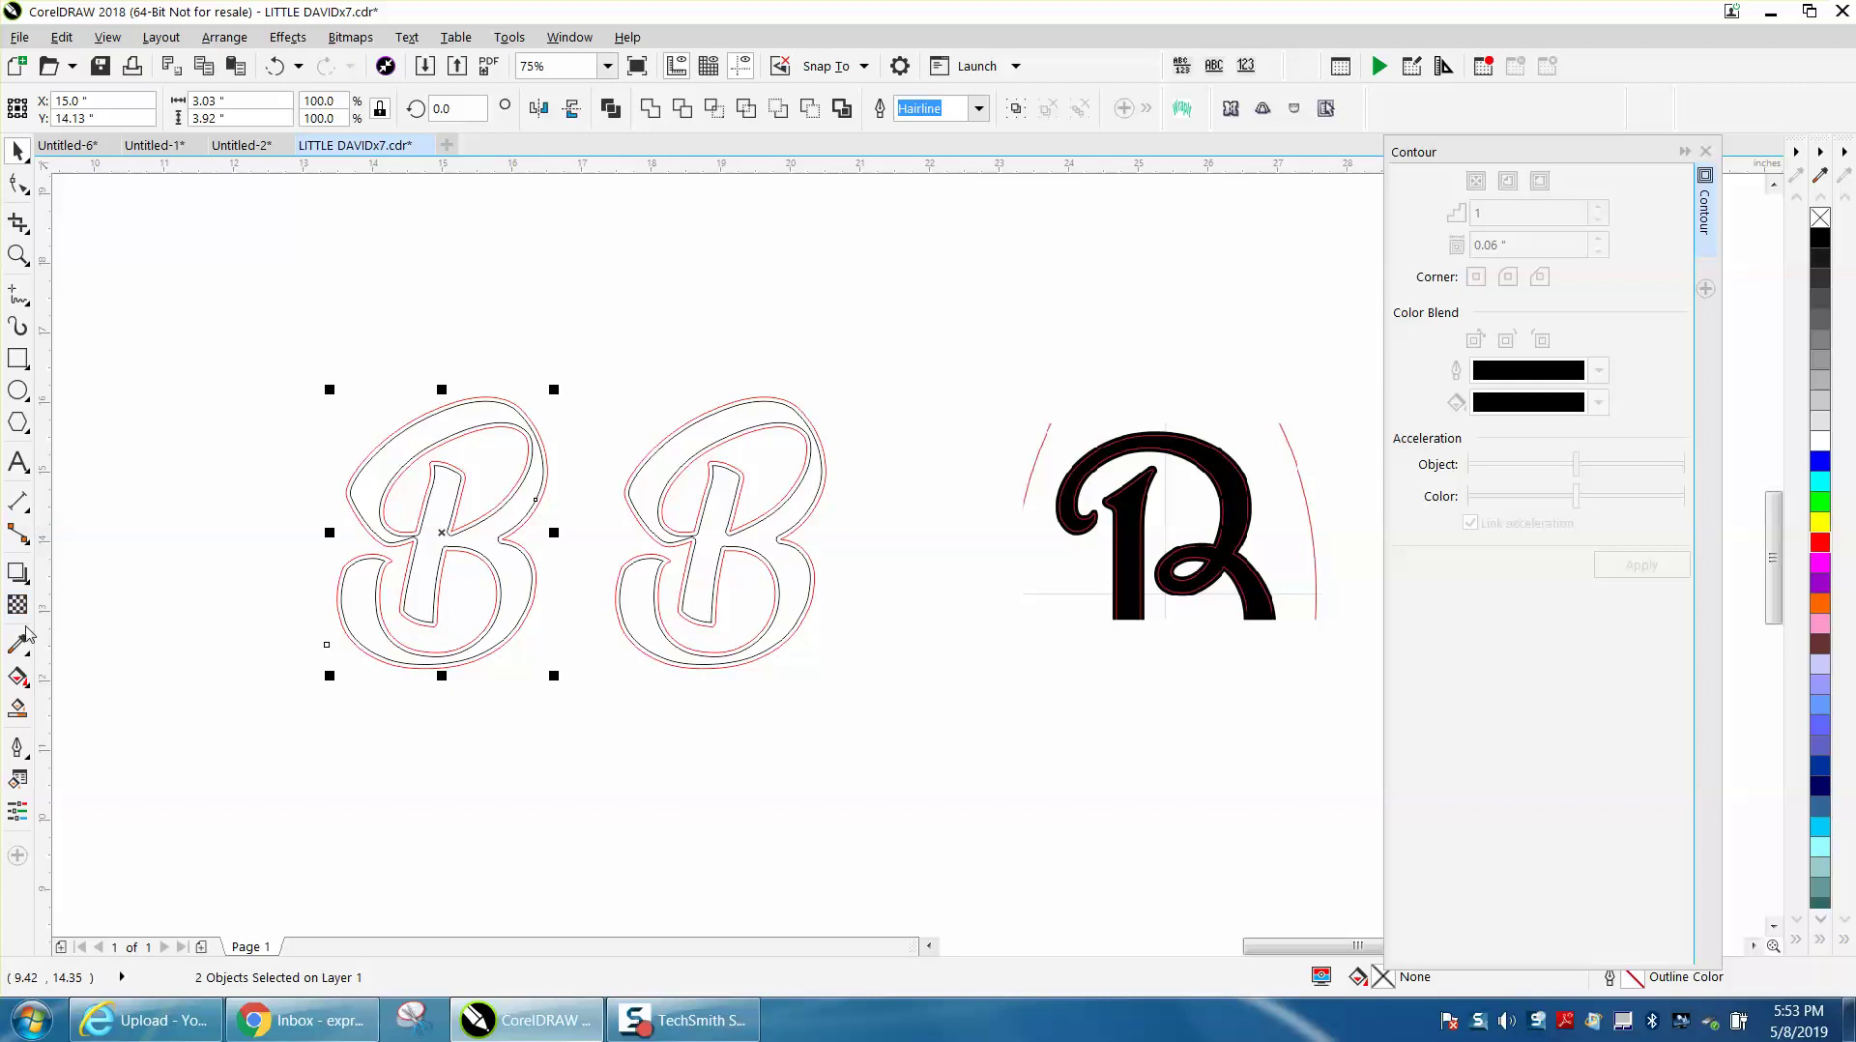
left_click(18, 708)
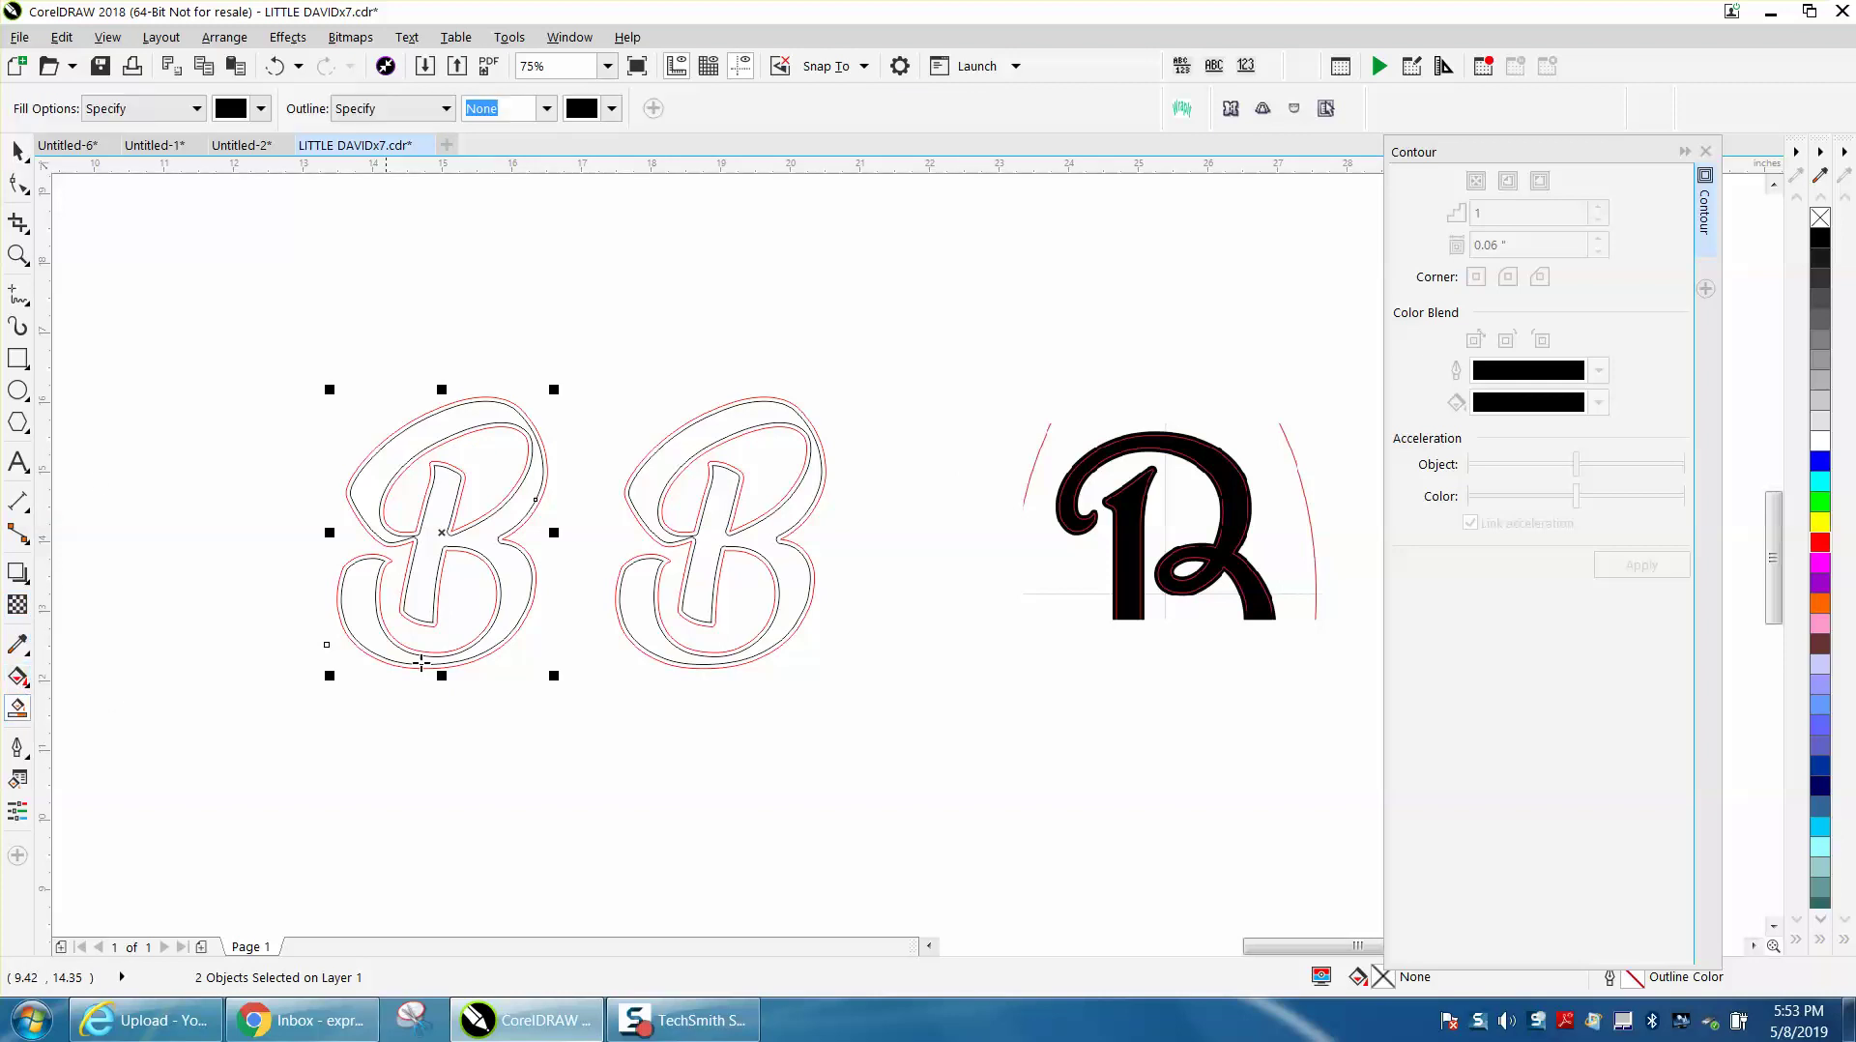
left_click(658, 468)
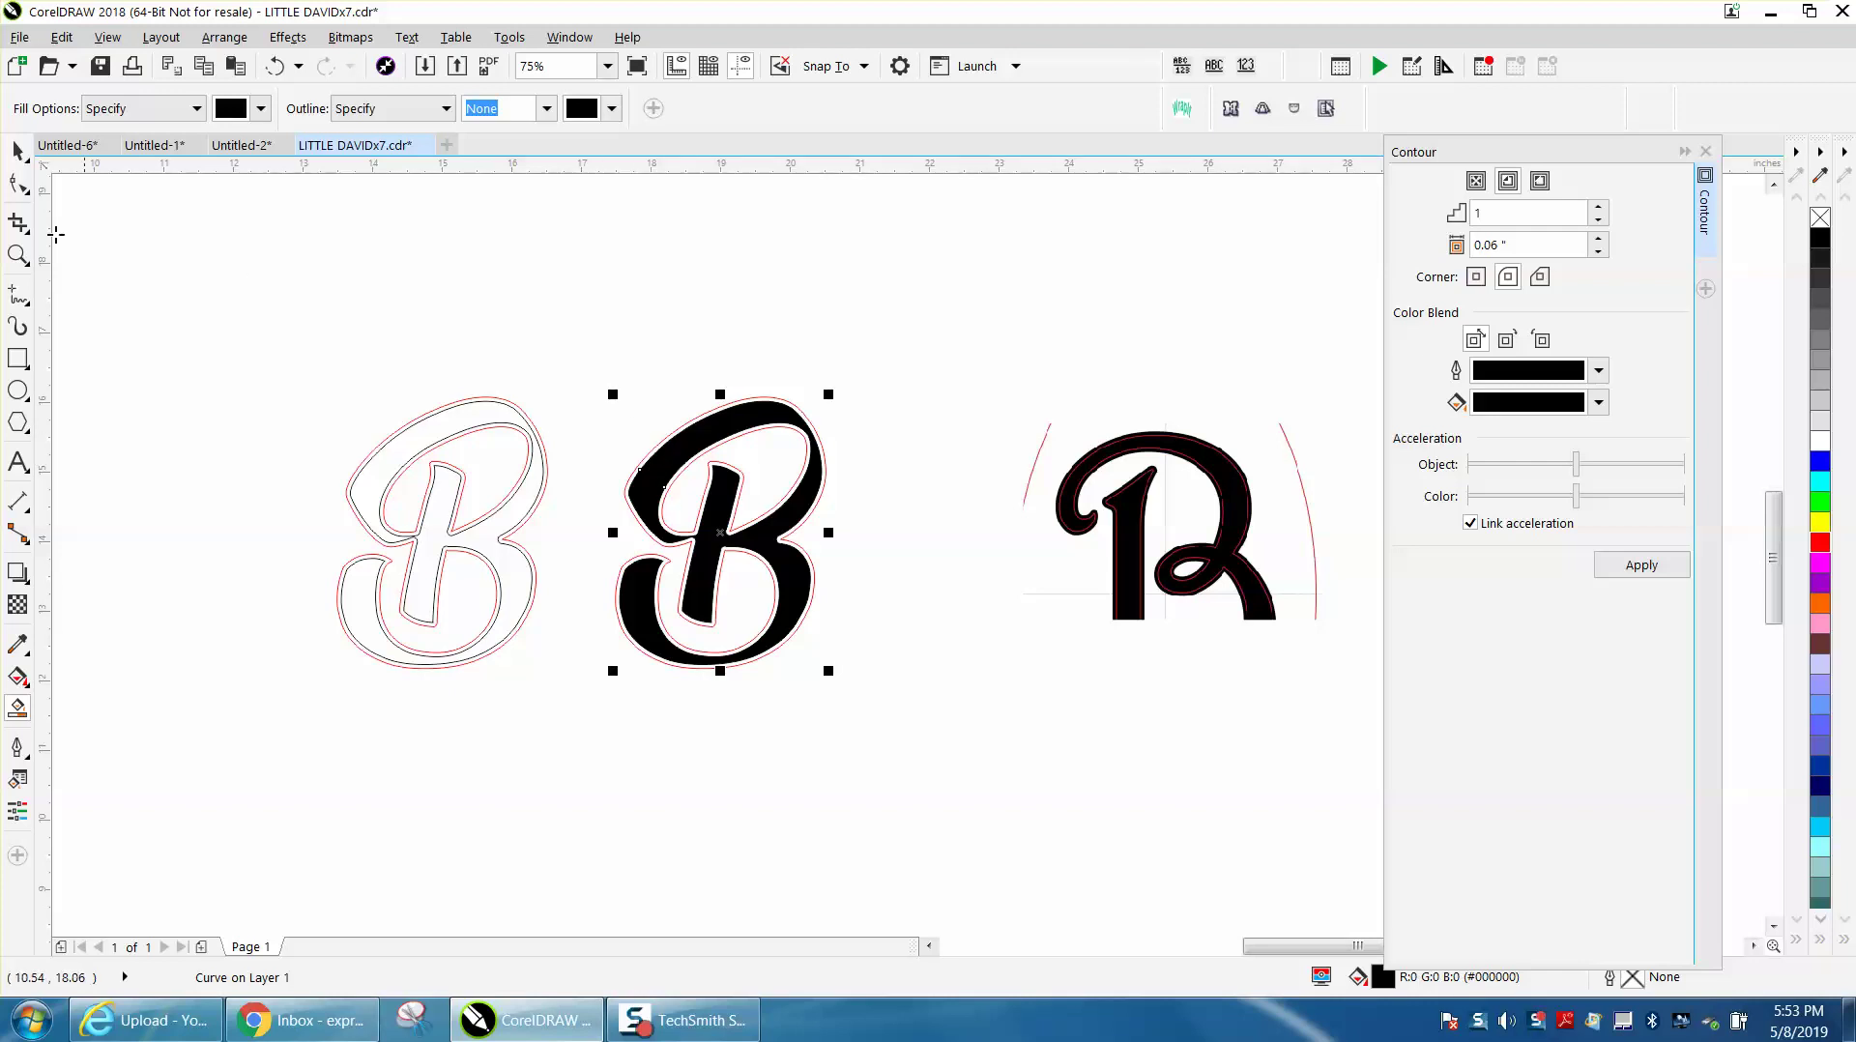
Move the left outlined B 4 inches left and apply a contour to it
left_click(17, 152)
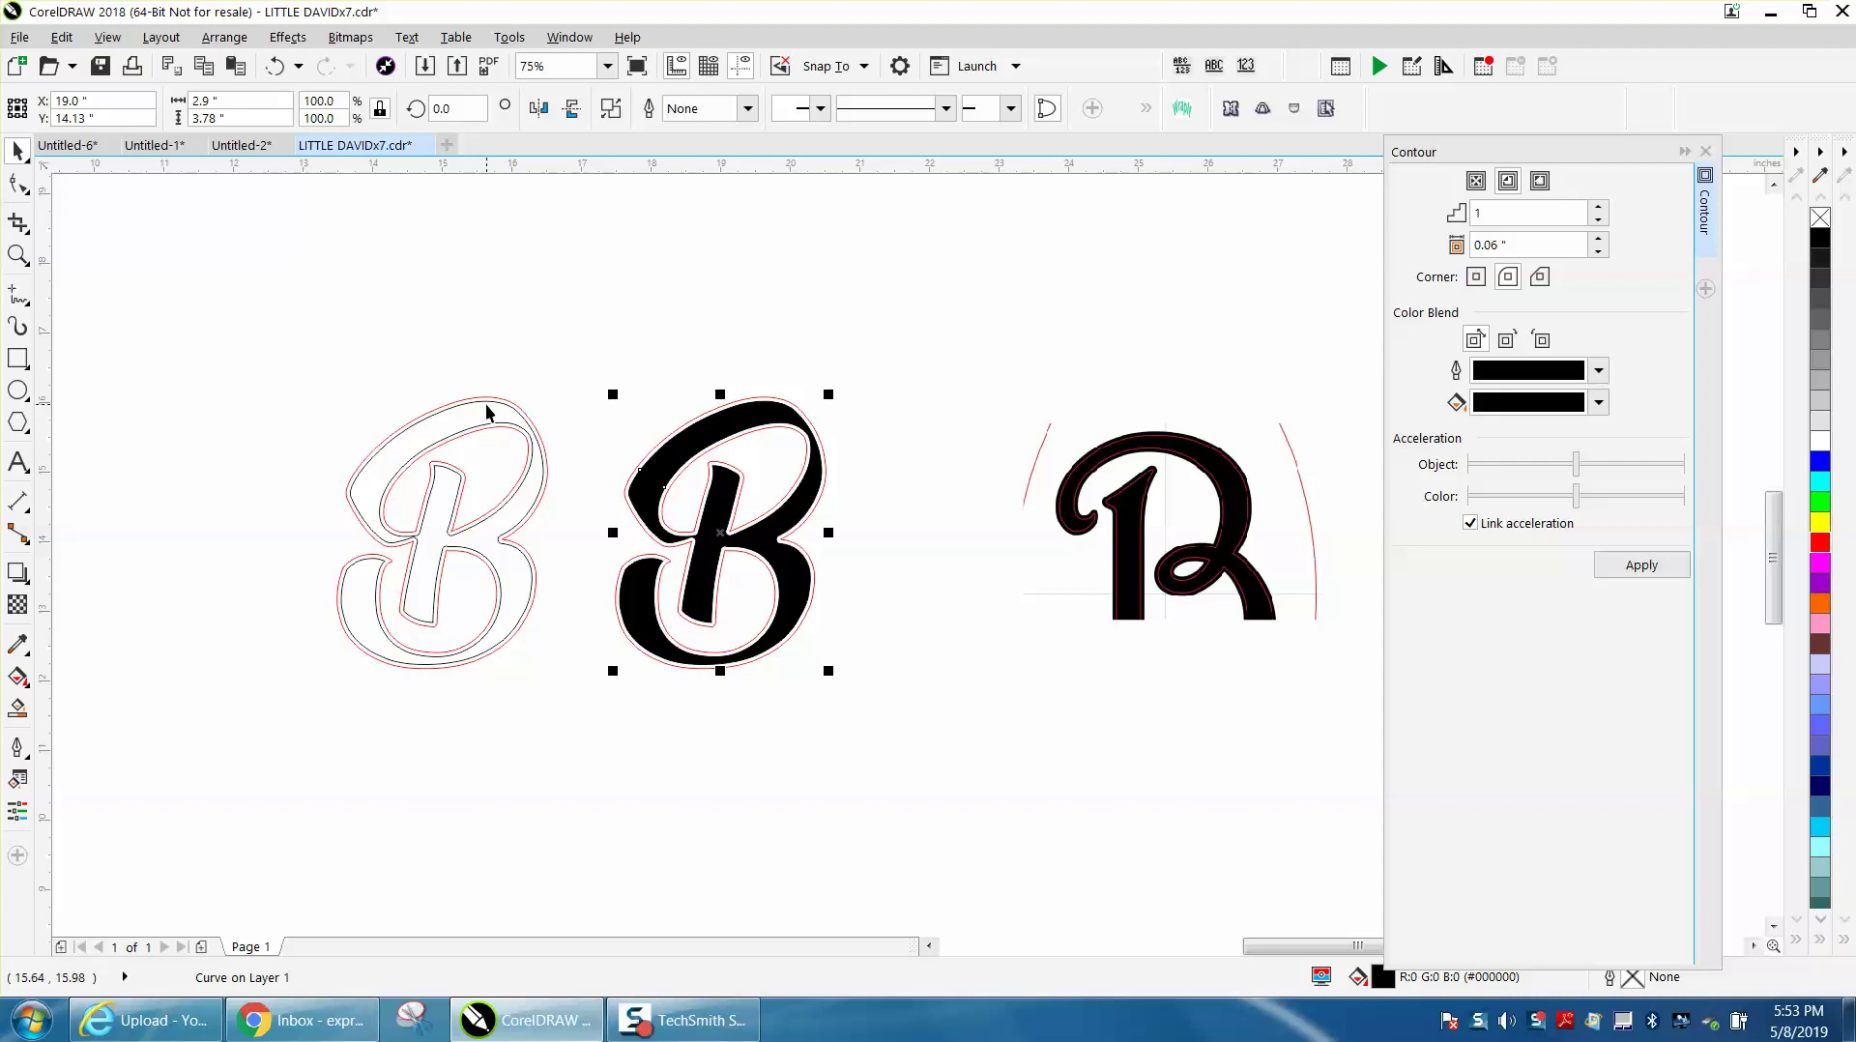
left_click(488, 410)
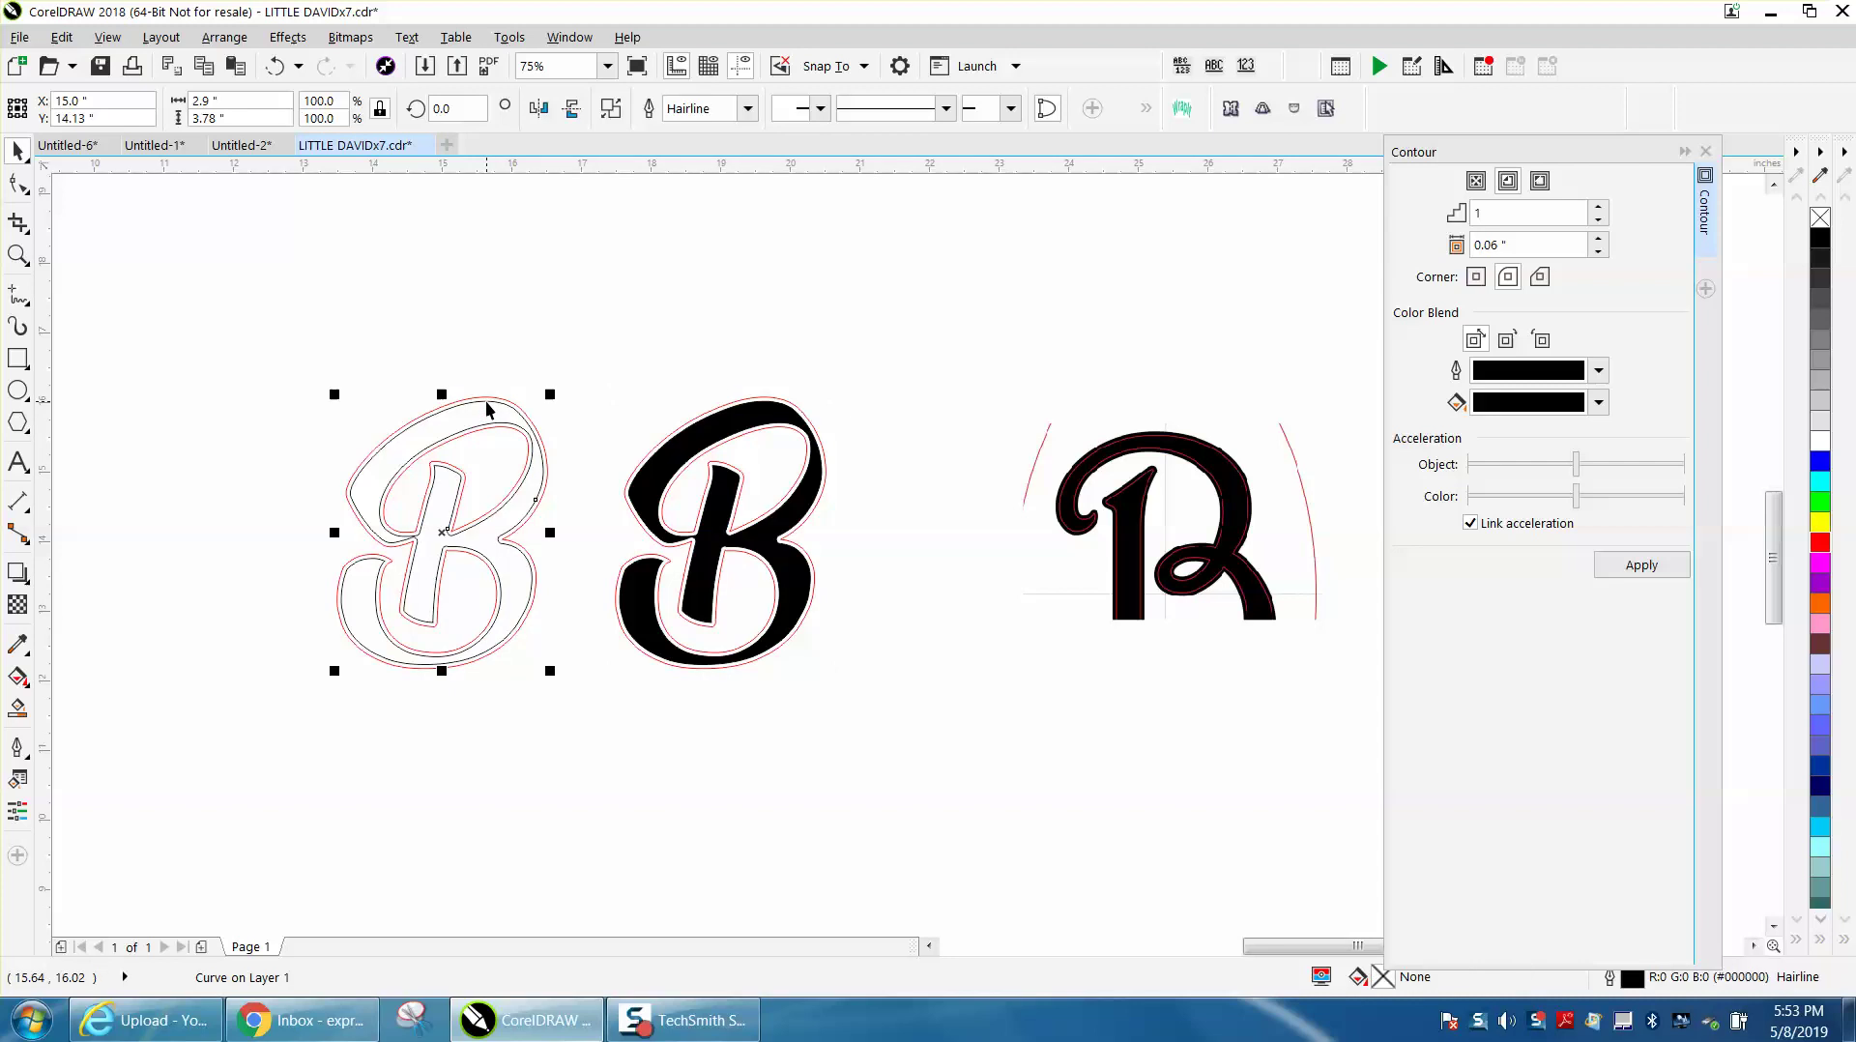
key("Left")
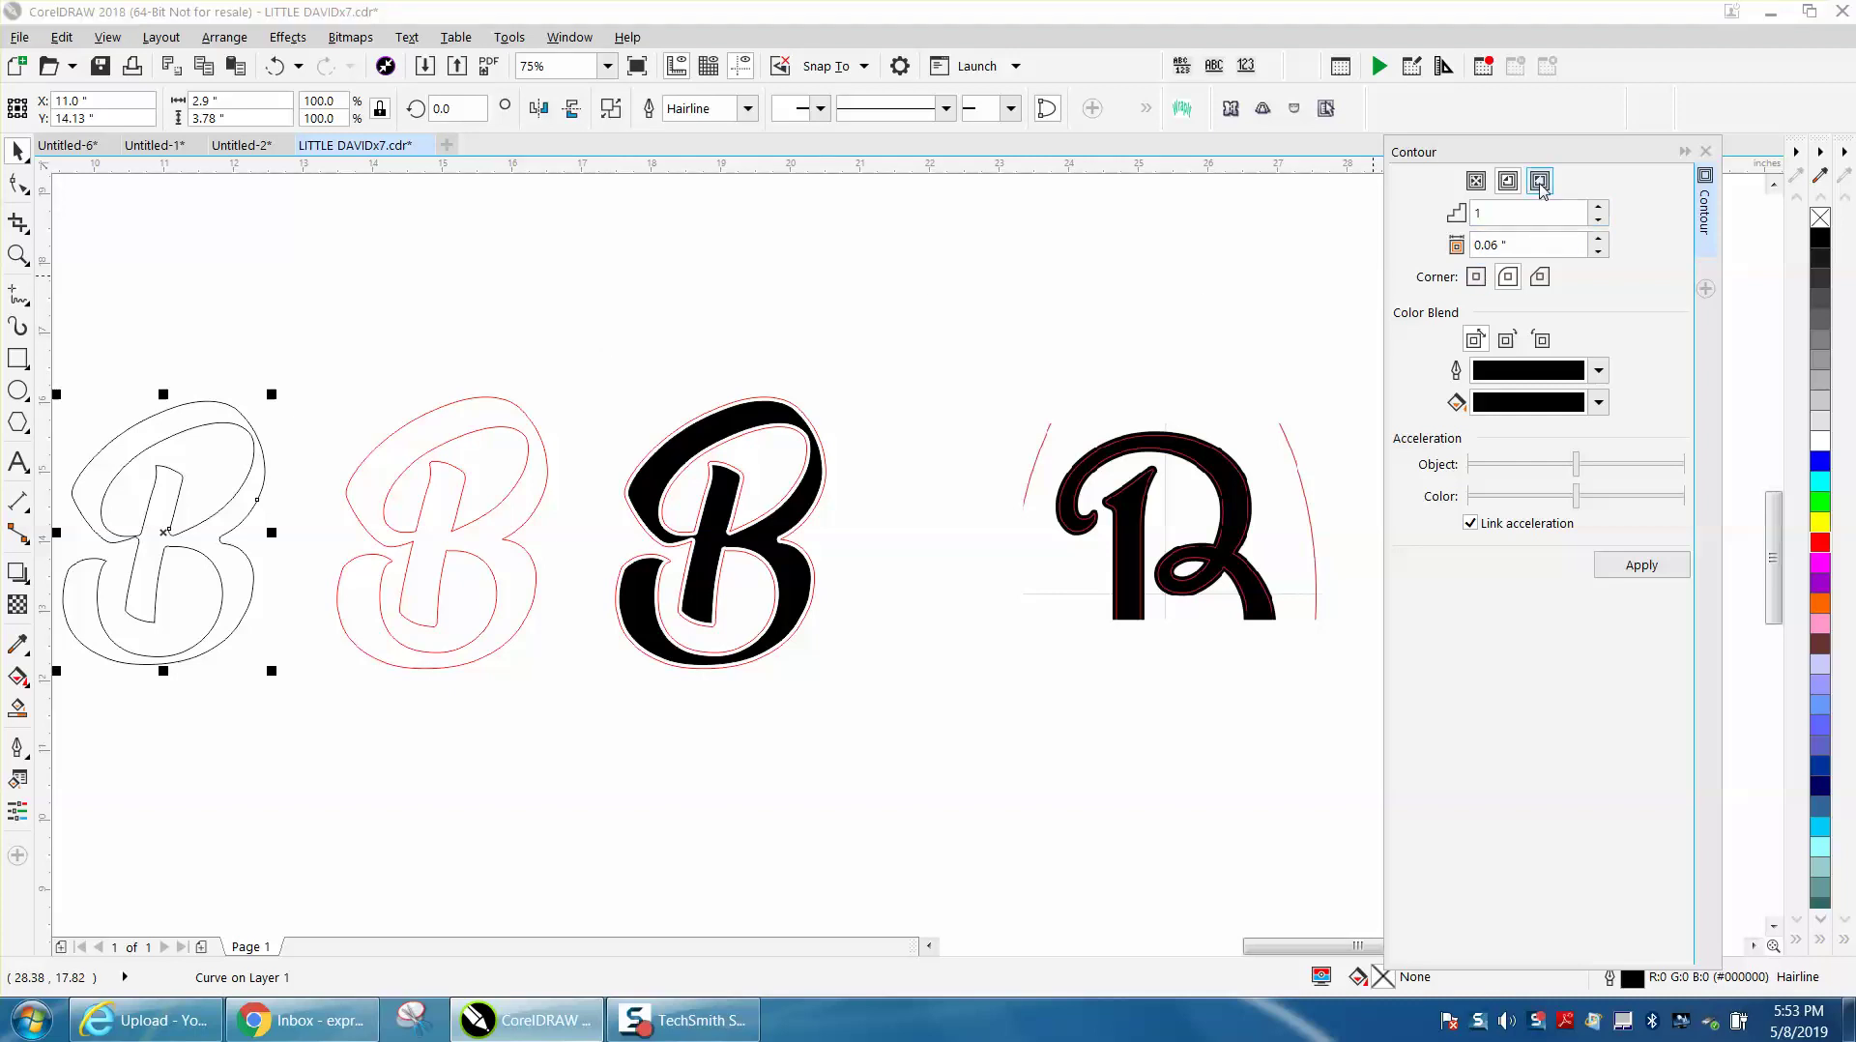
left_click_drag(1537, 245, 1443, 256)
key("BackSpace")
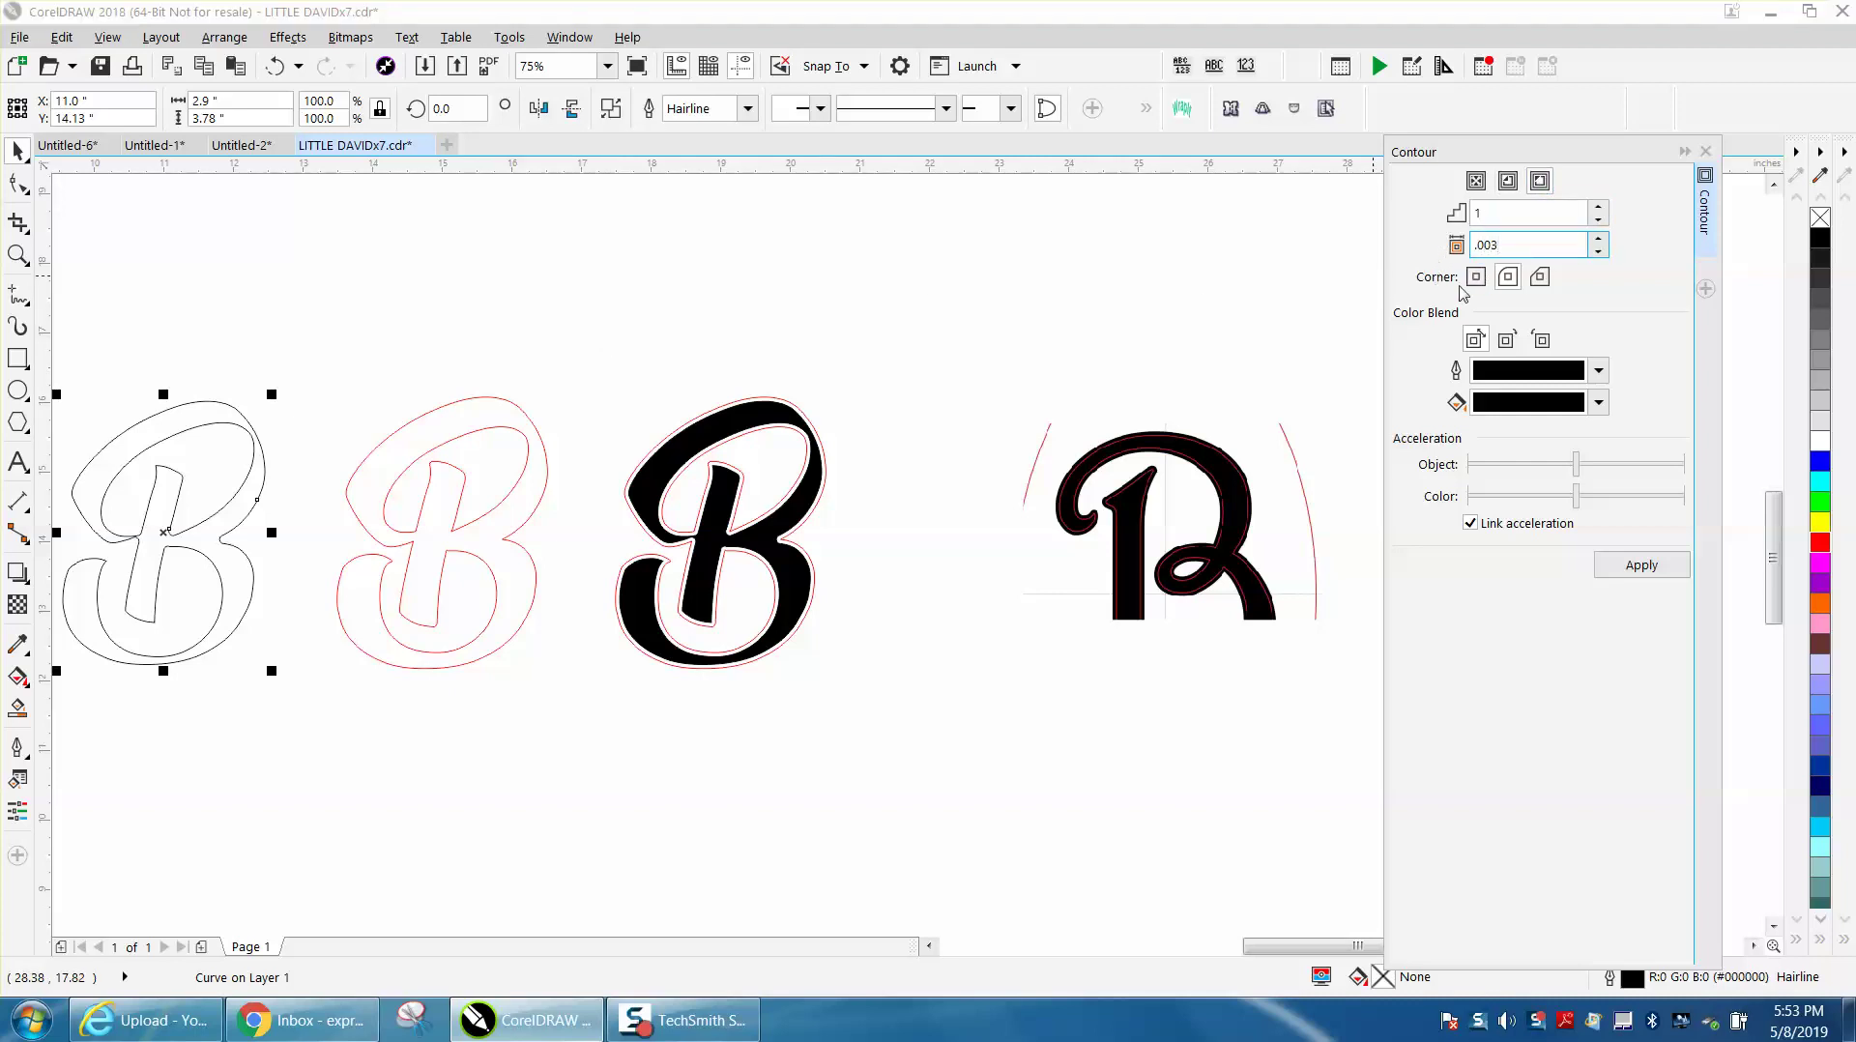
left_click(1644, 566)
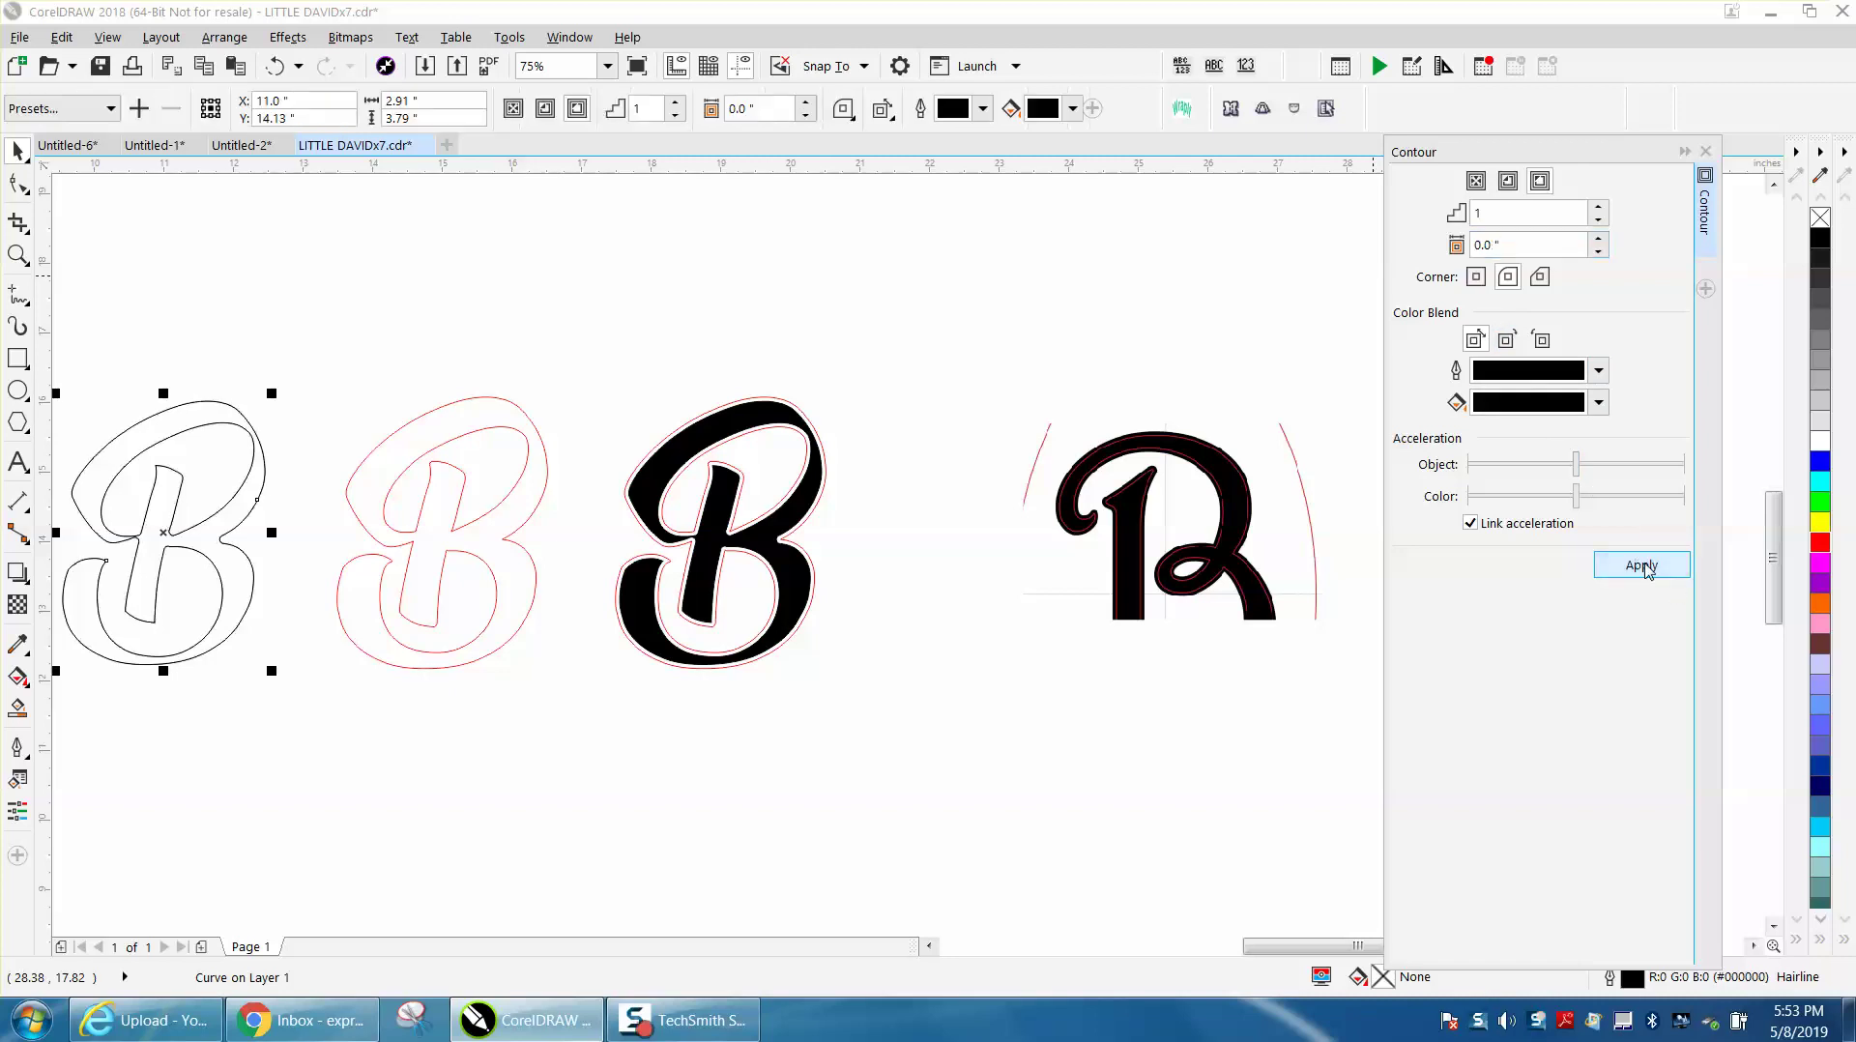
Zoom in on the top of the B and reapply the contour at a 0.01-inch offset
left_click(16, 254)
left_click_drag(199, 377, 290, 468)
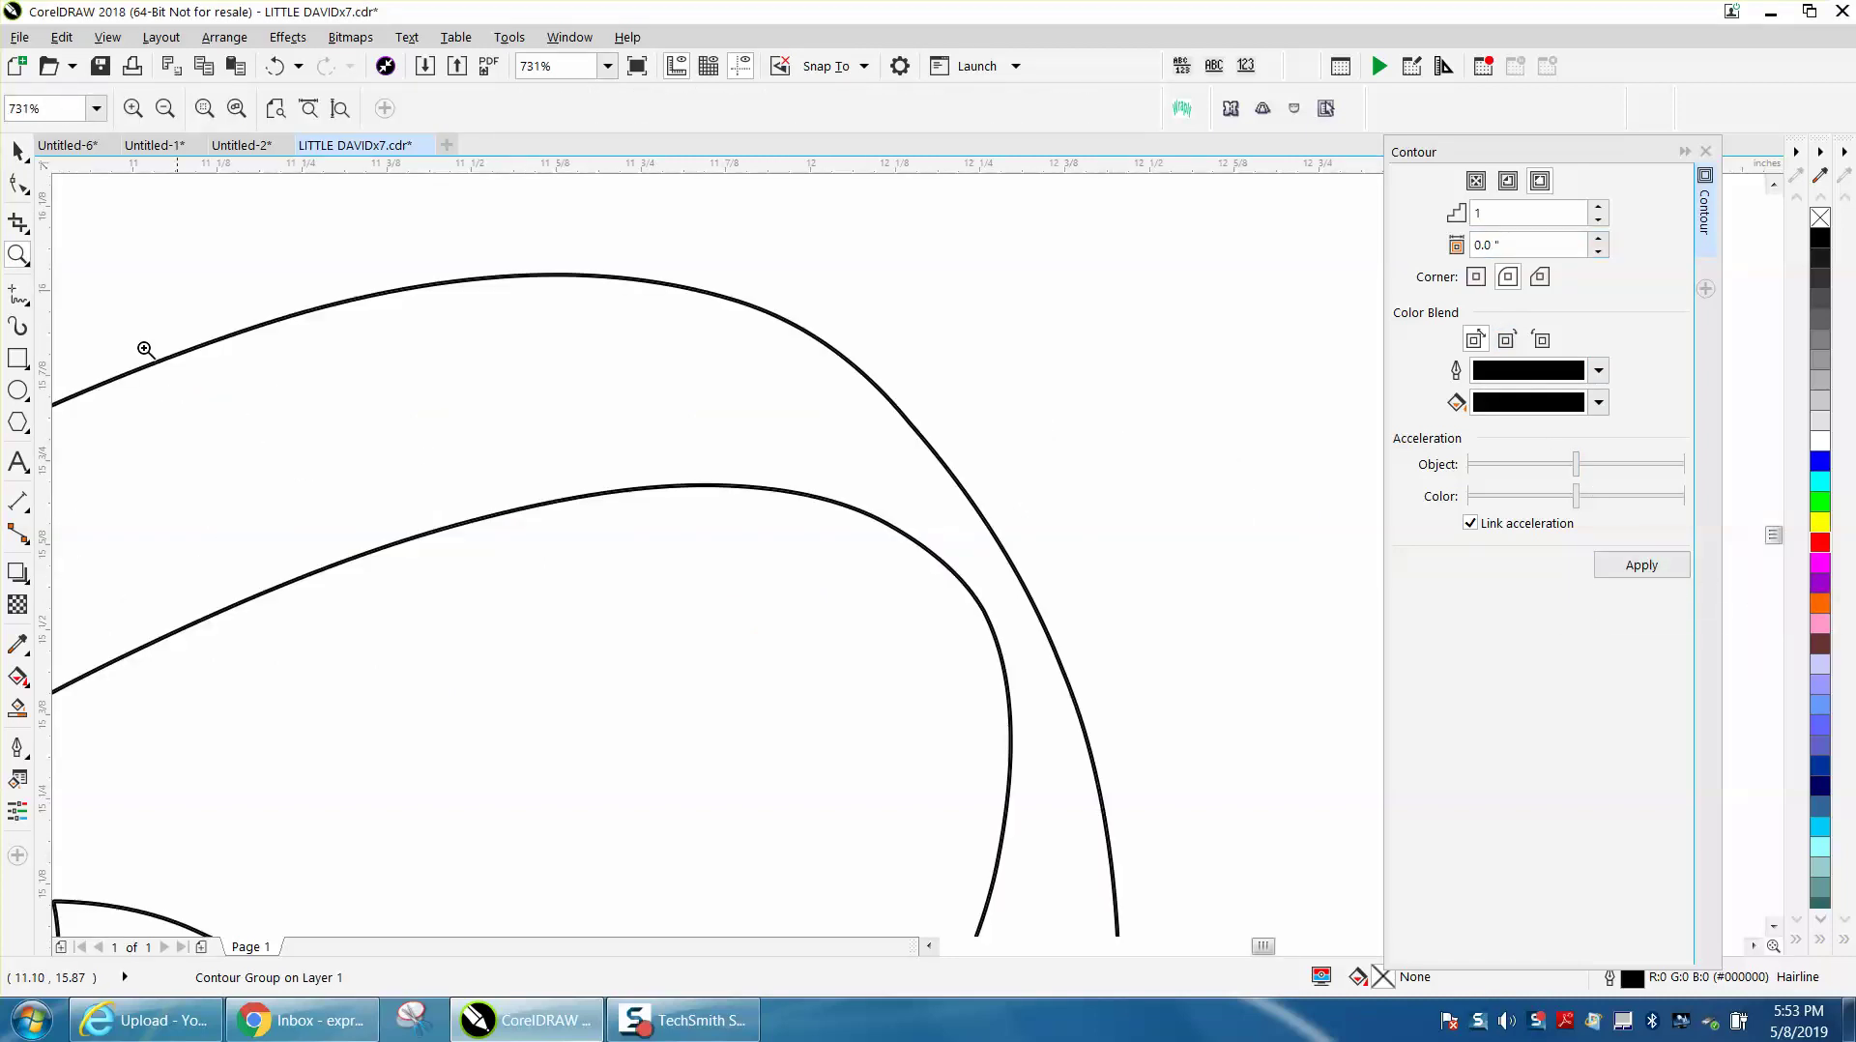
left_click(17, 151)
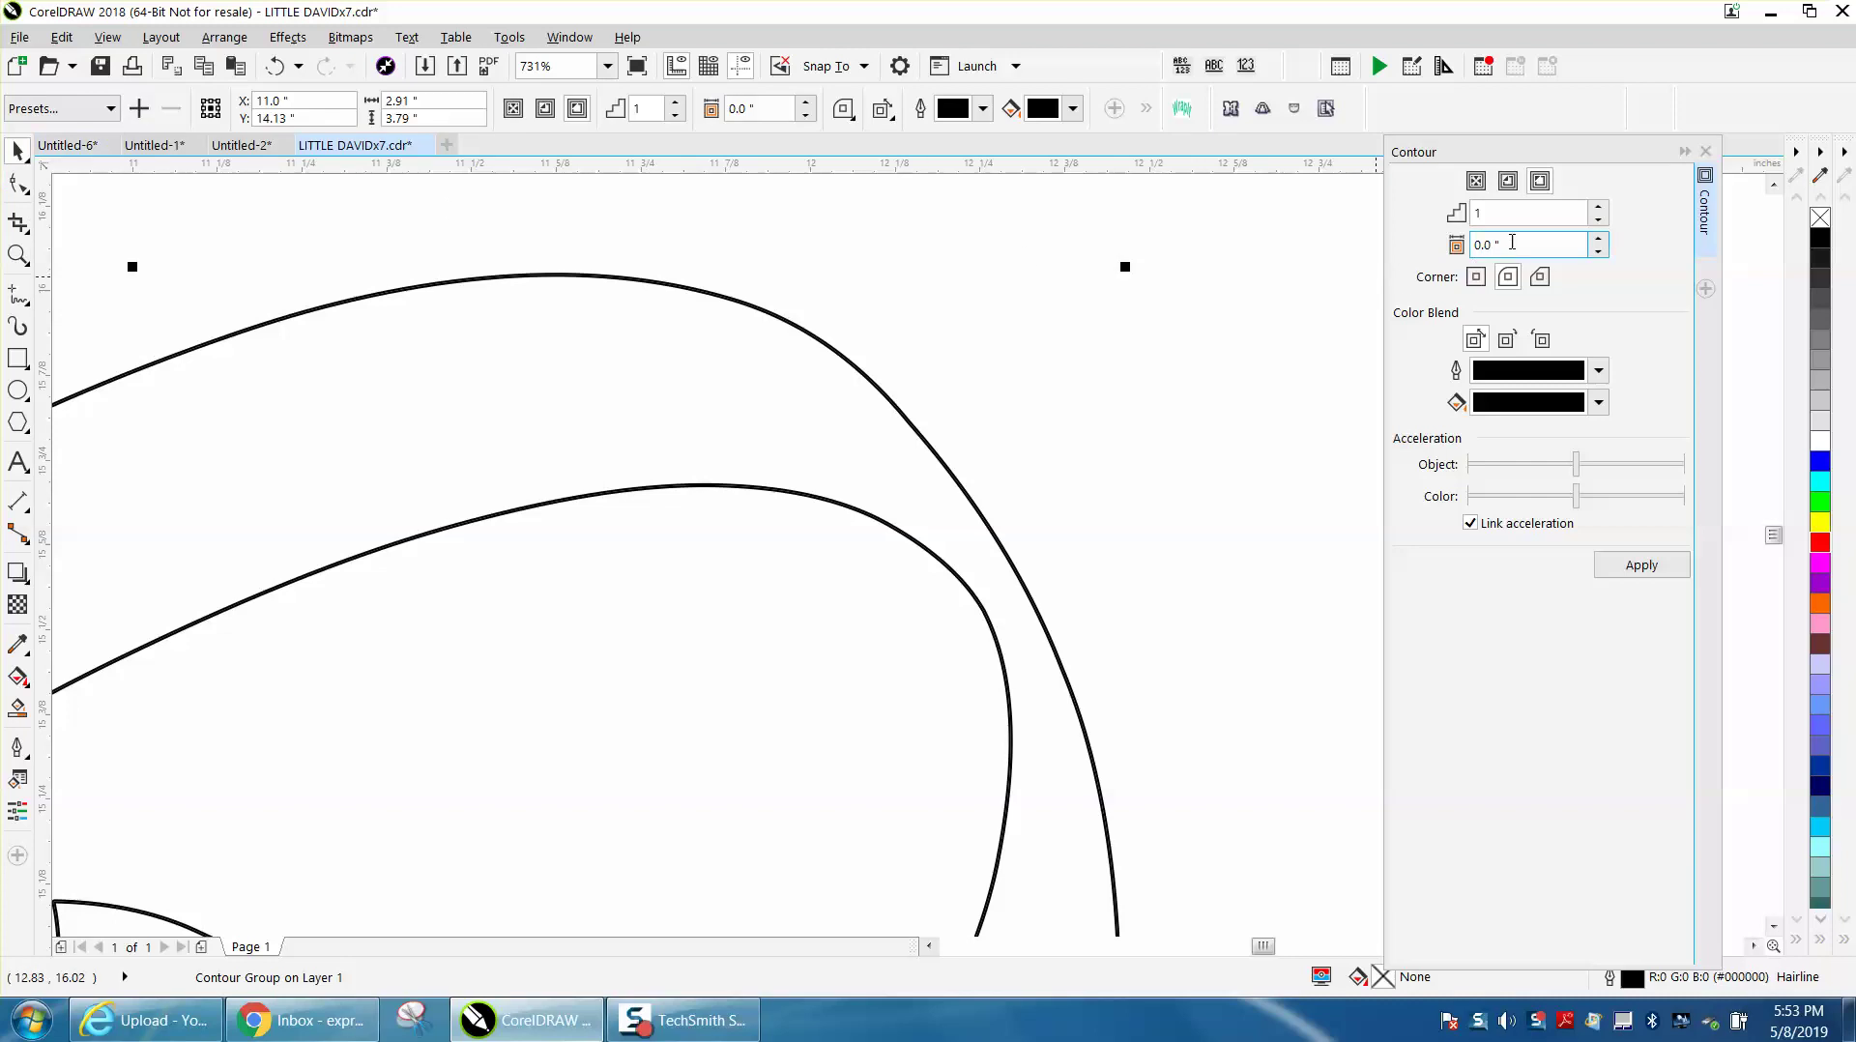
left_click_drag(1505, 249, 1433, 247)
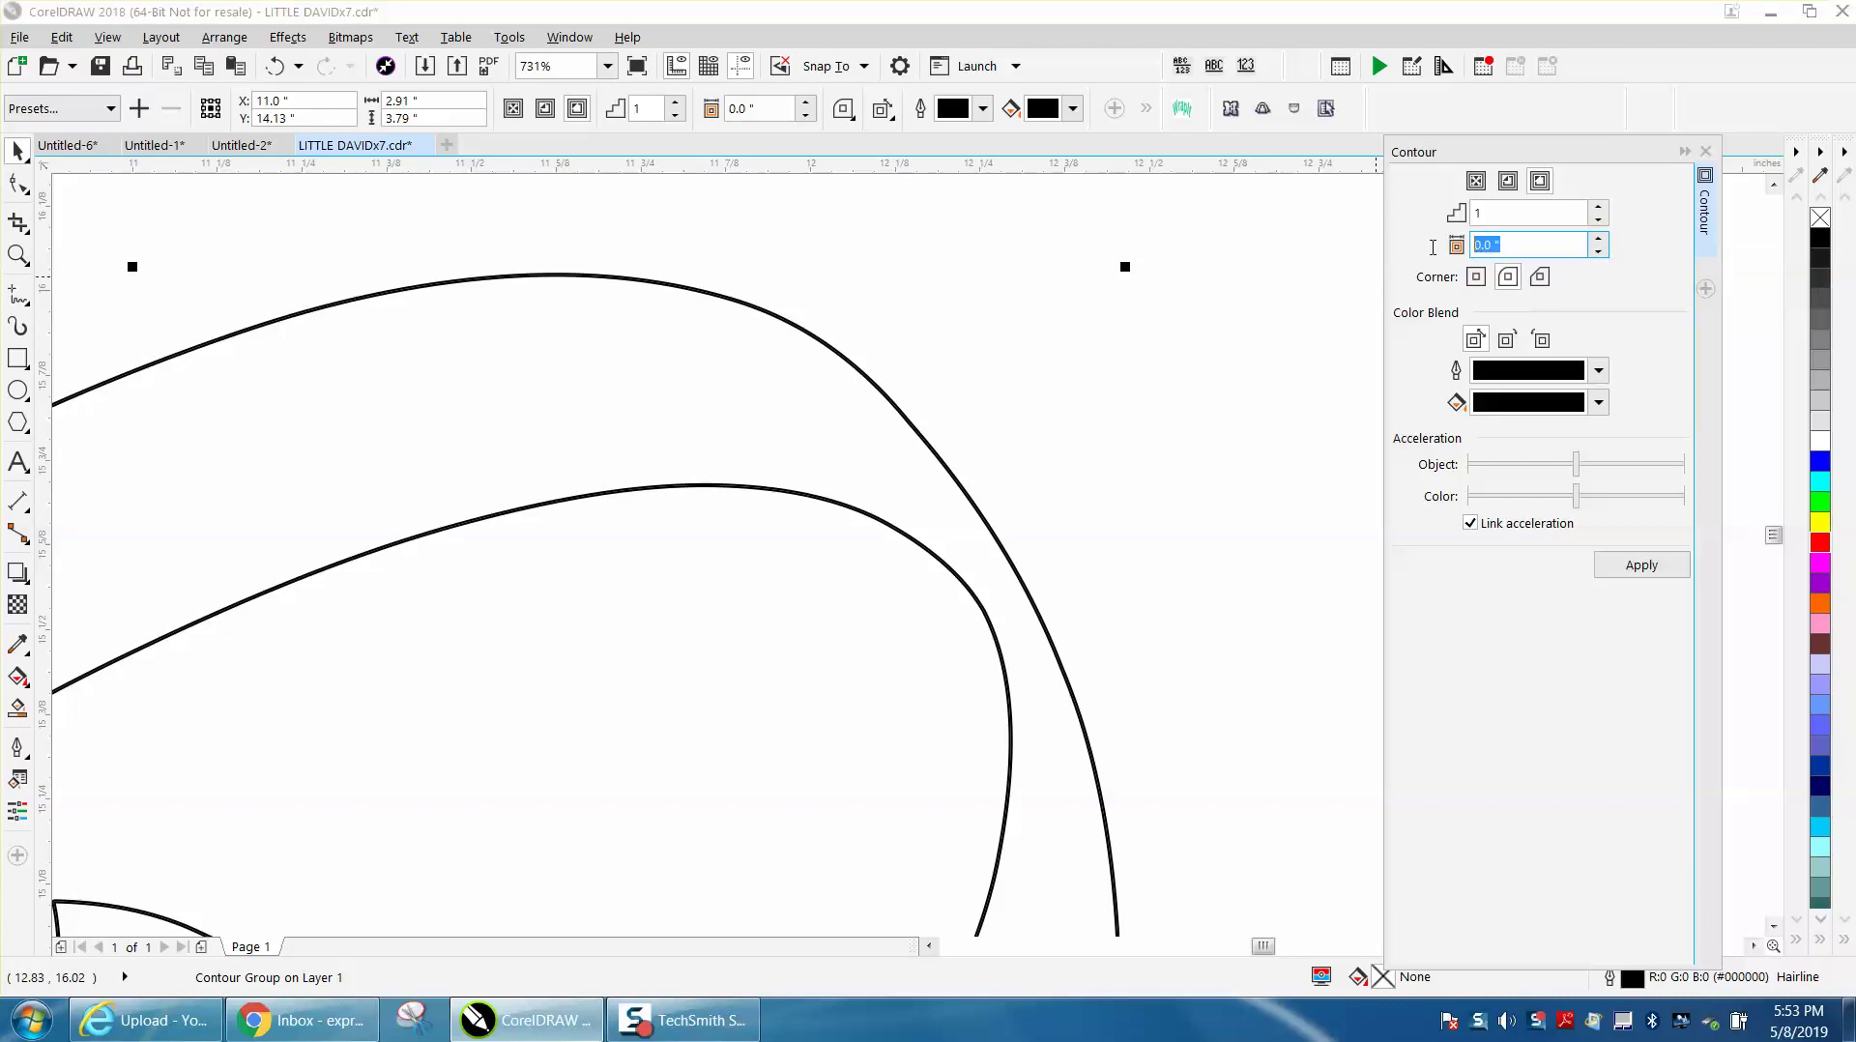
type(".005")
left_click(1641, 564)
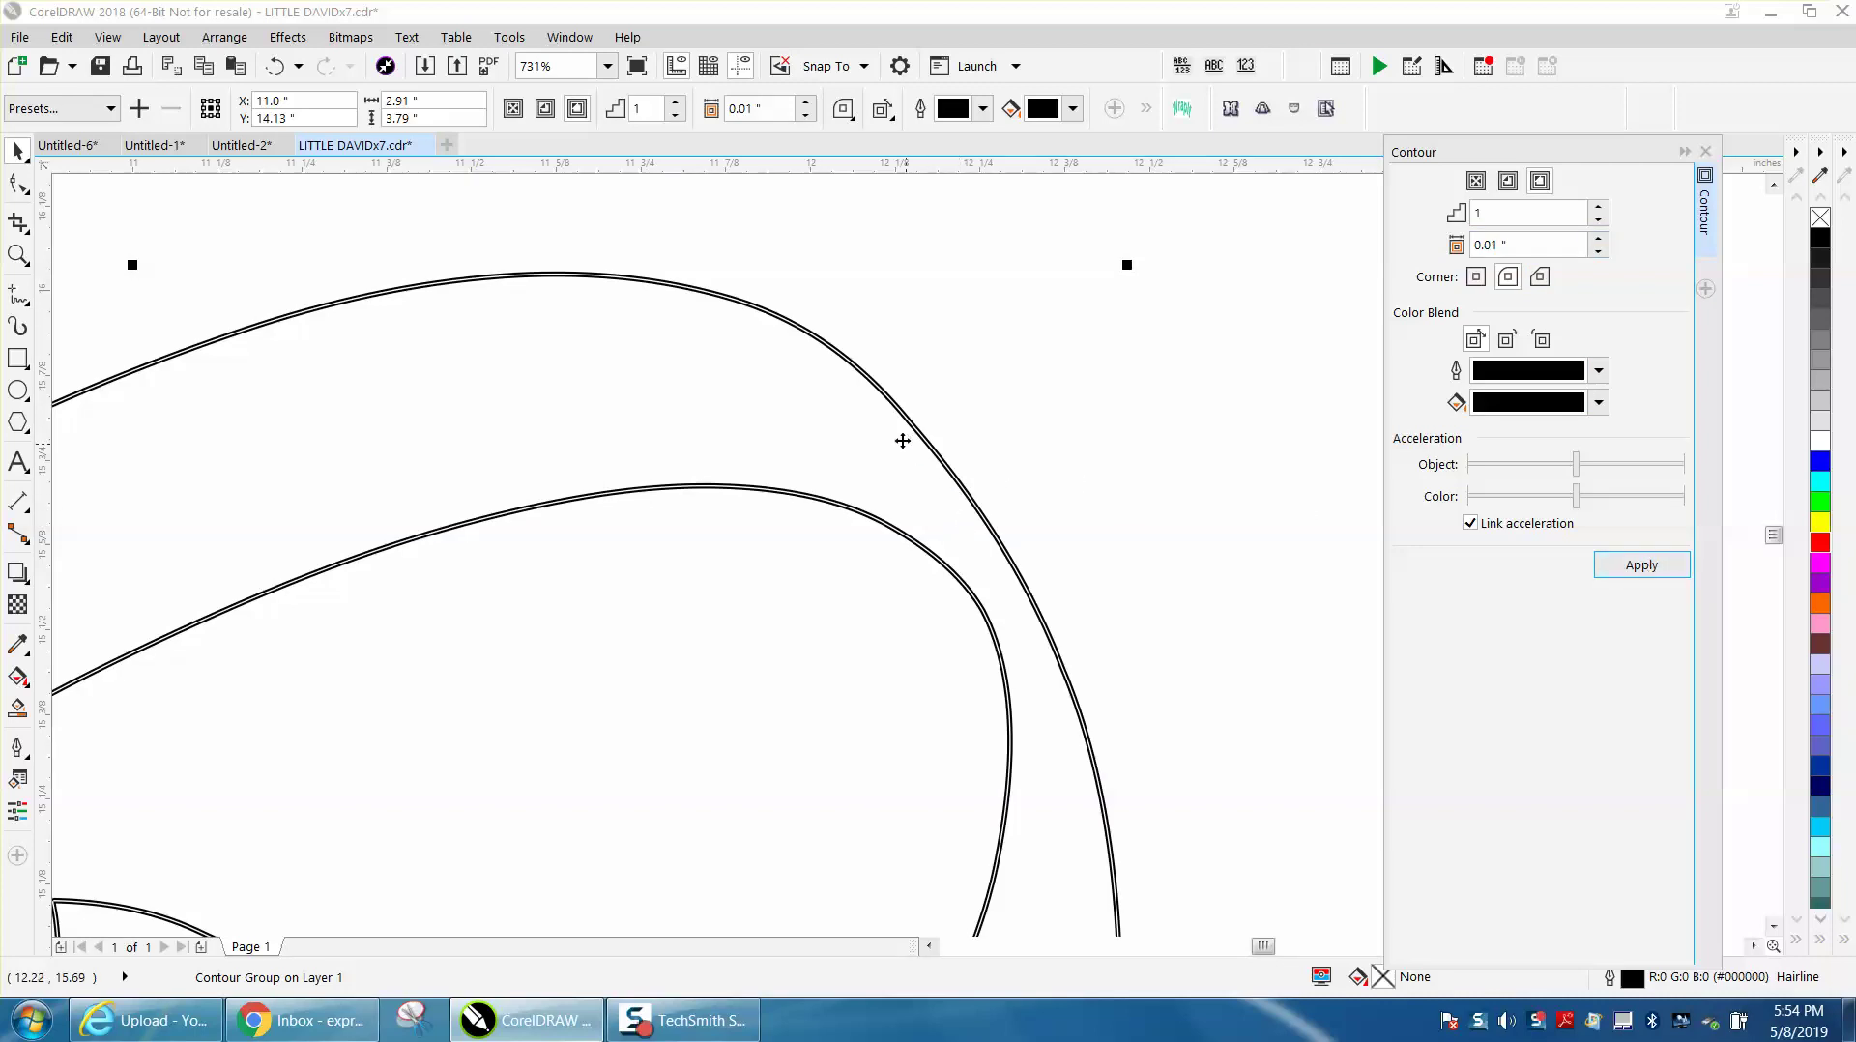
scroll(897, 437, "down", 2)
scroll(814, 372, "down", 1)
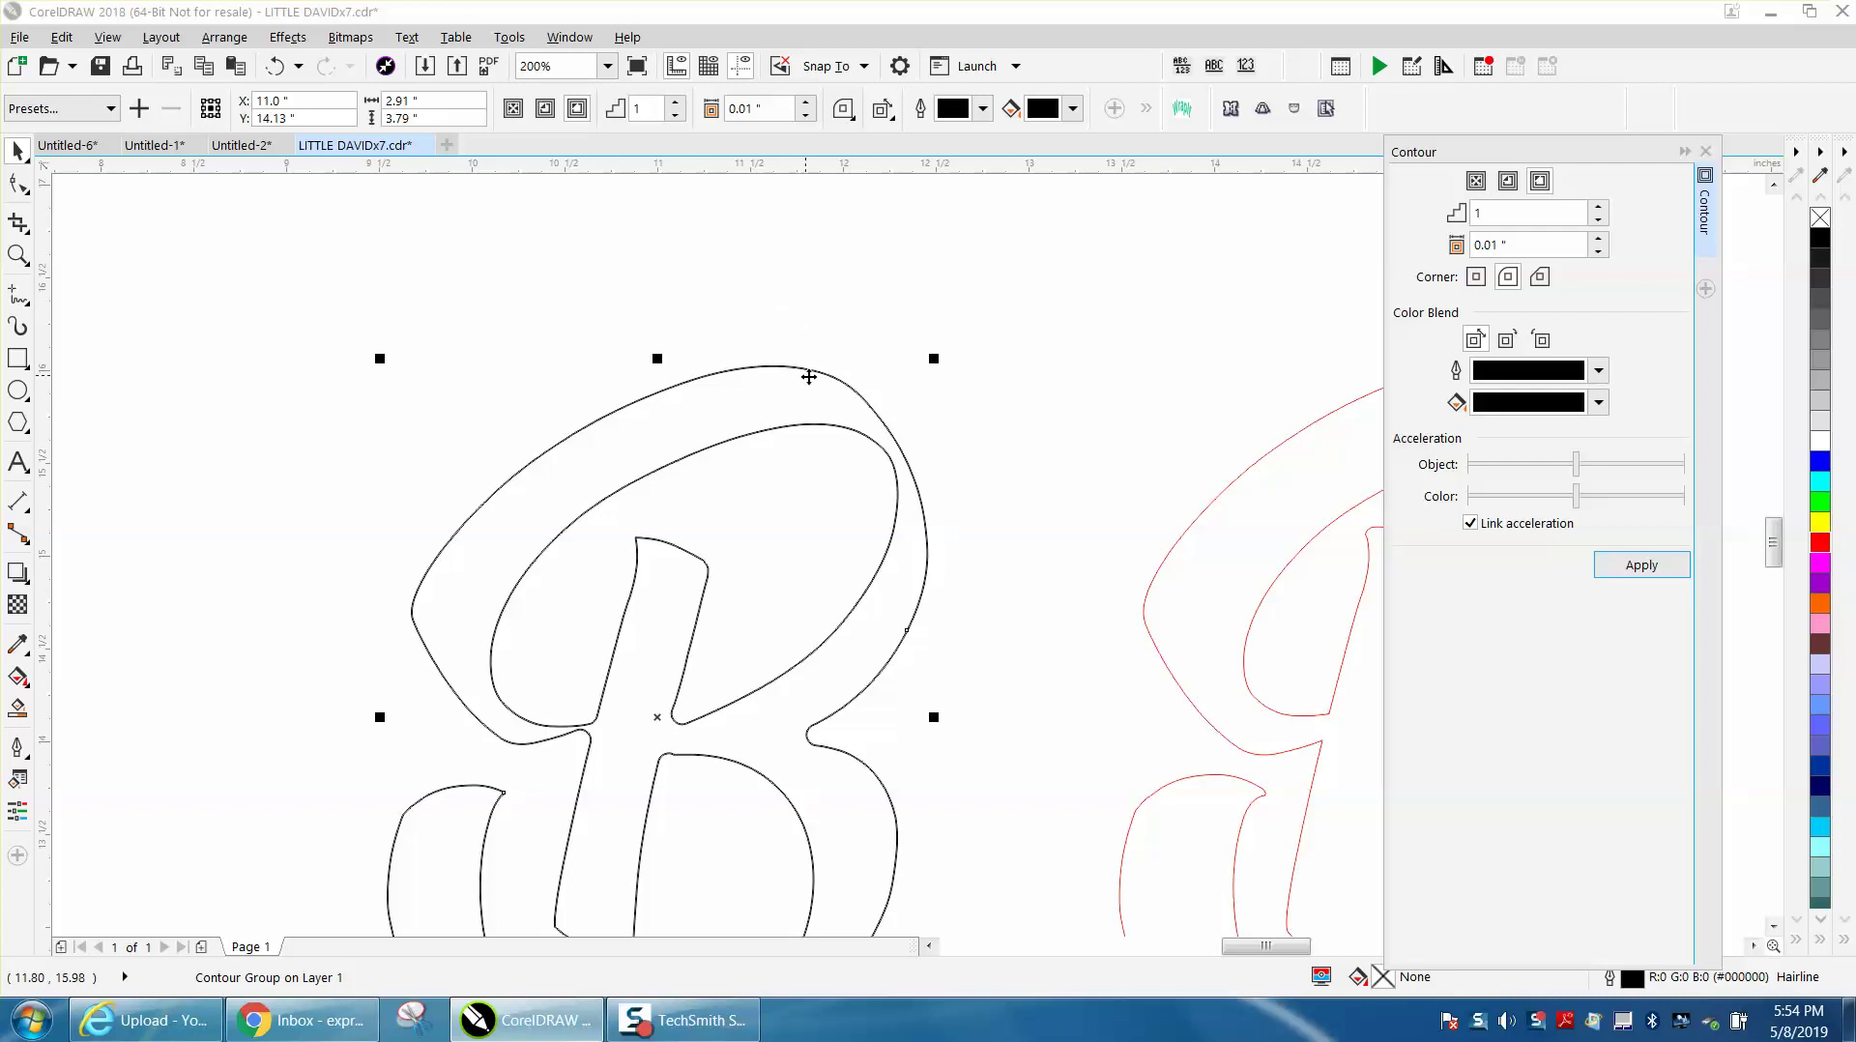
Break the left B's contour group apart and make the separated curve's outline red
scroll(708, 286, "down", 1)
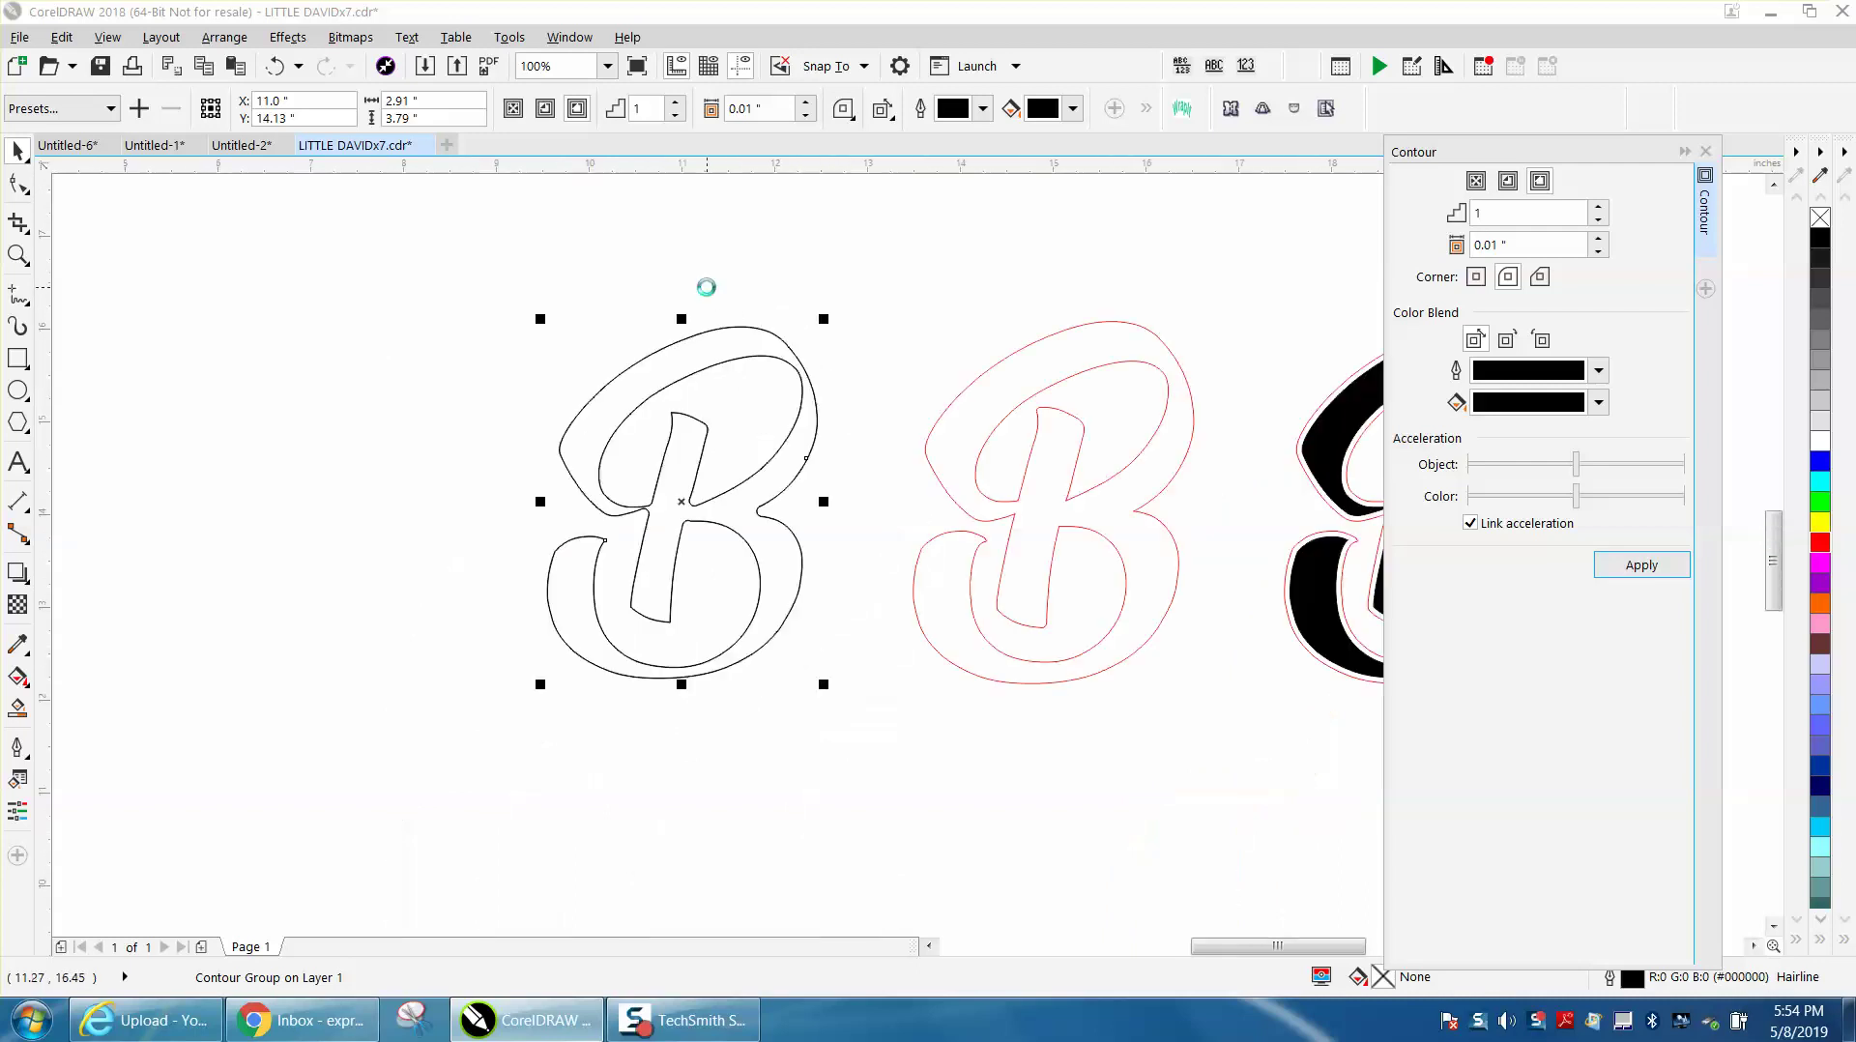
left_click(224, 36)
left_click(333, 440)
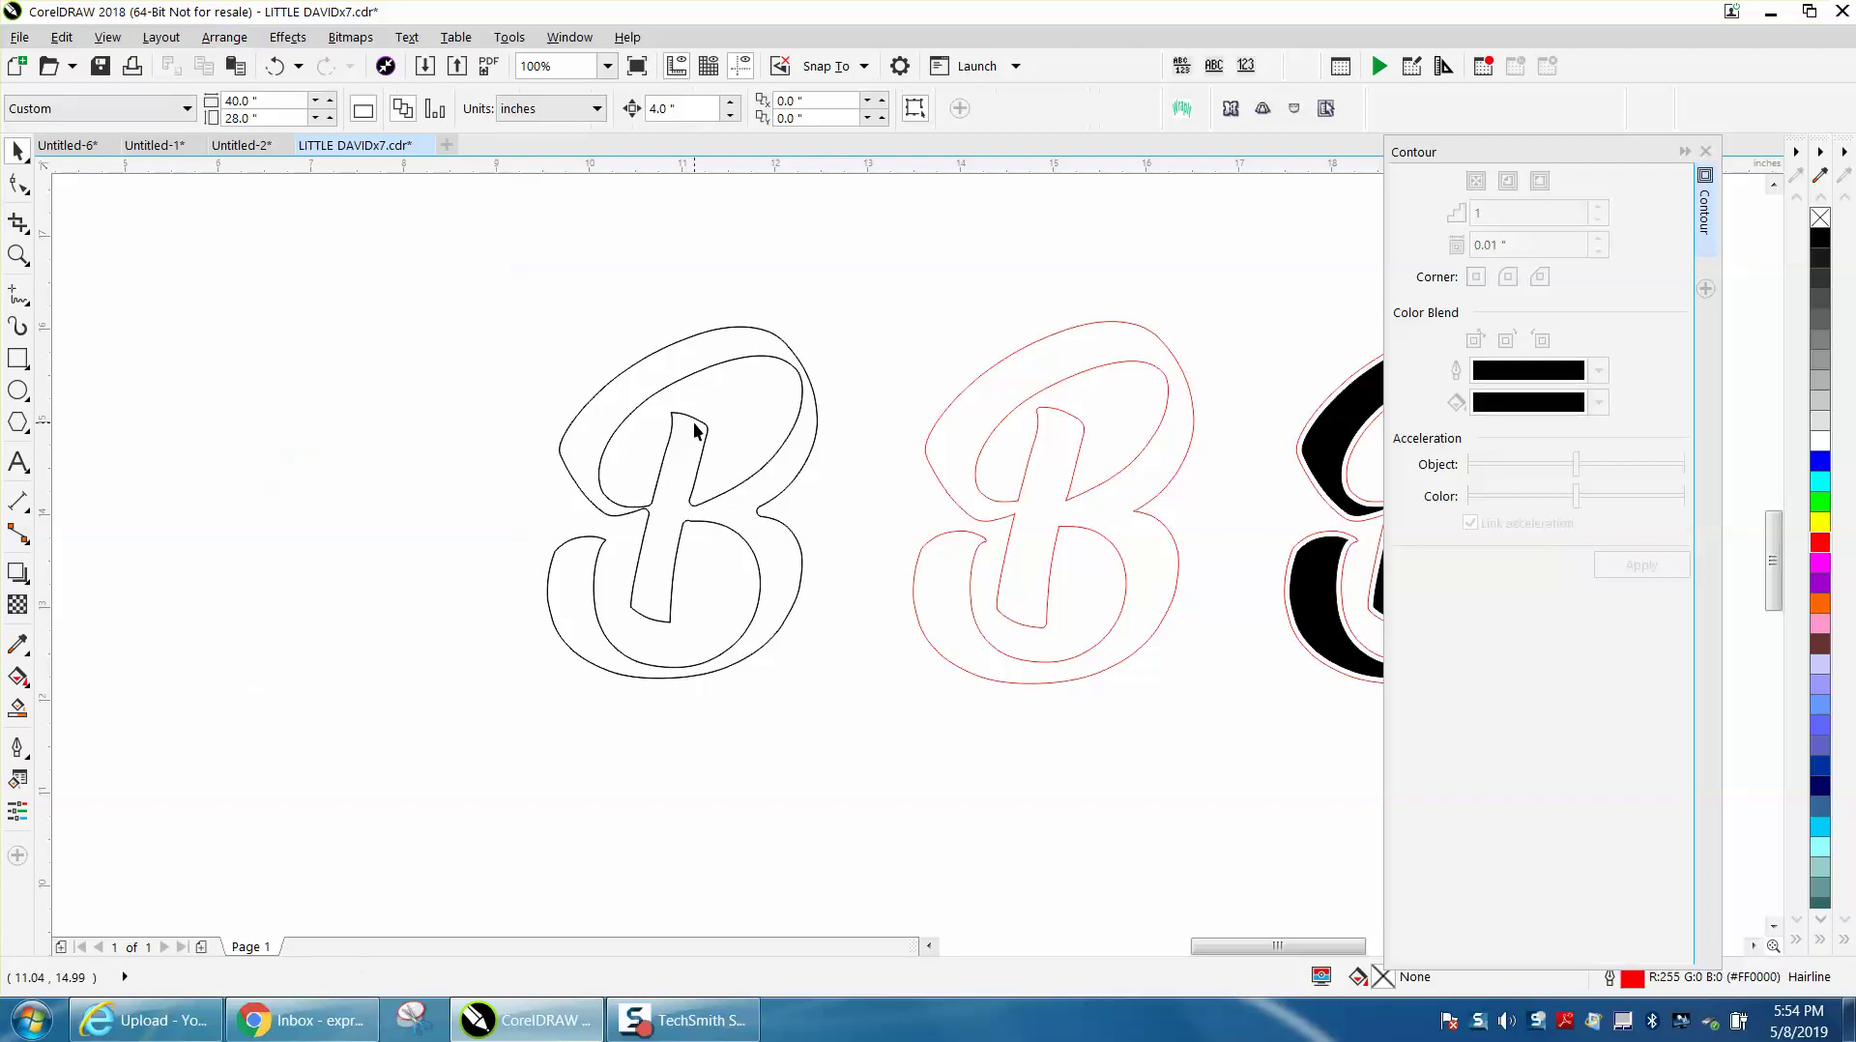
left_click(665, 377)
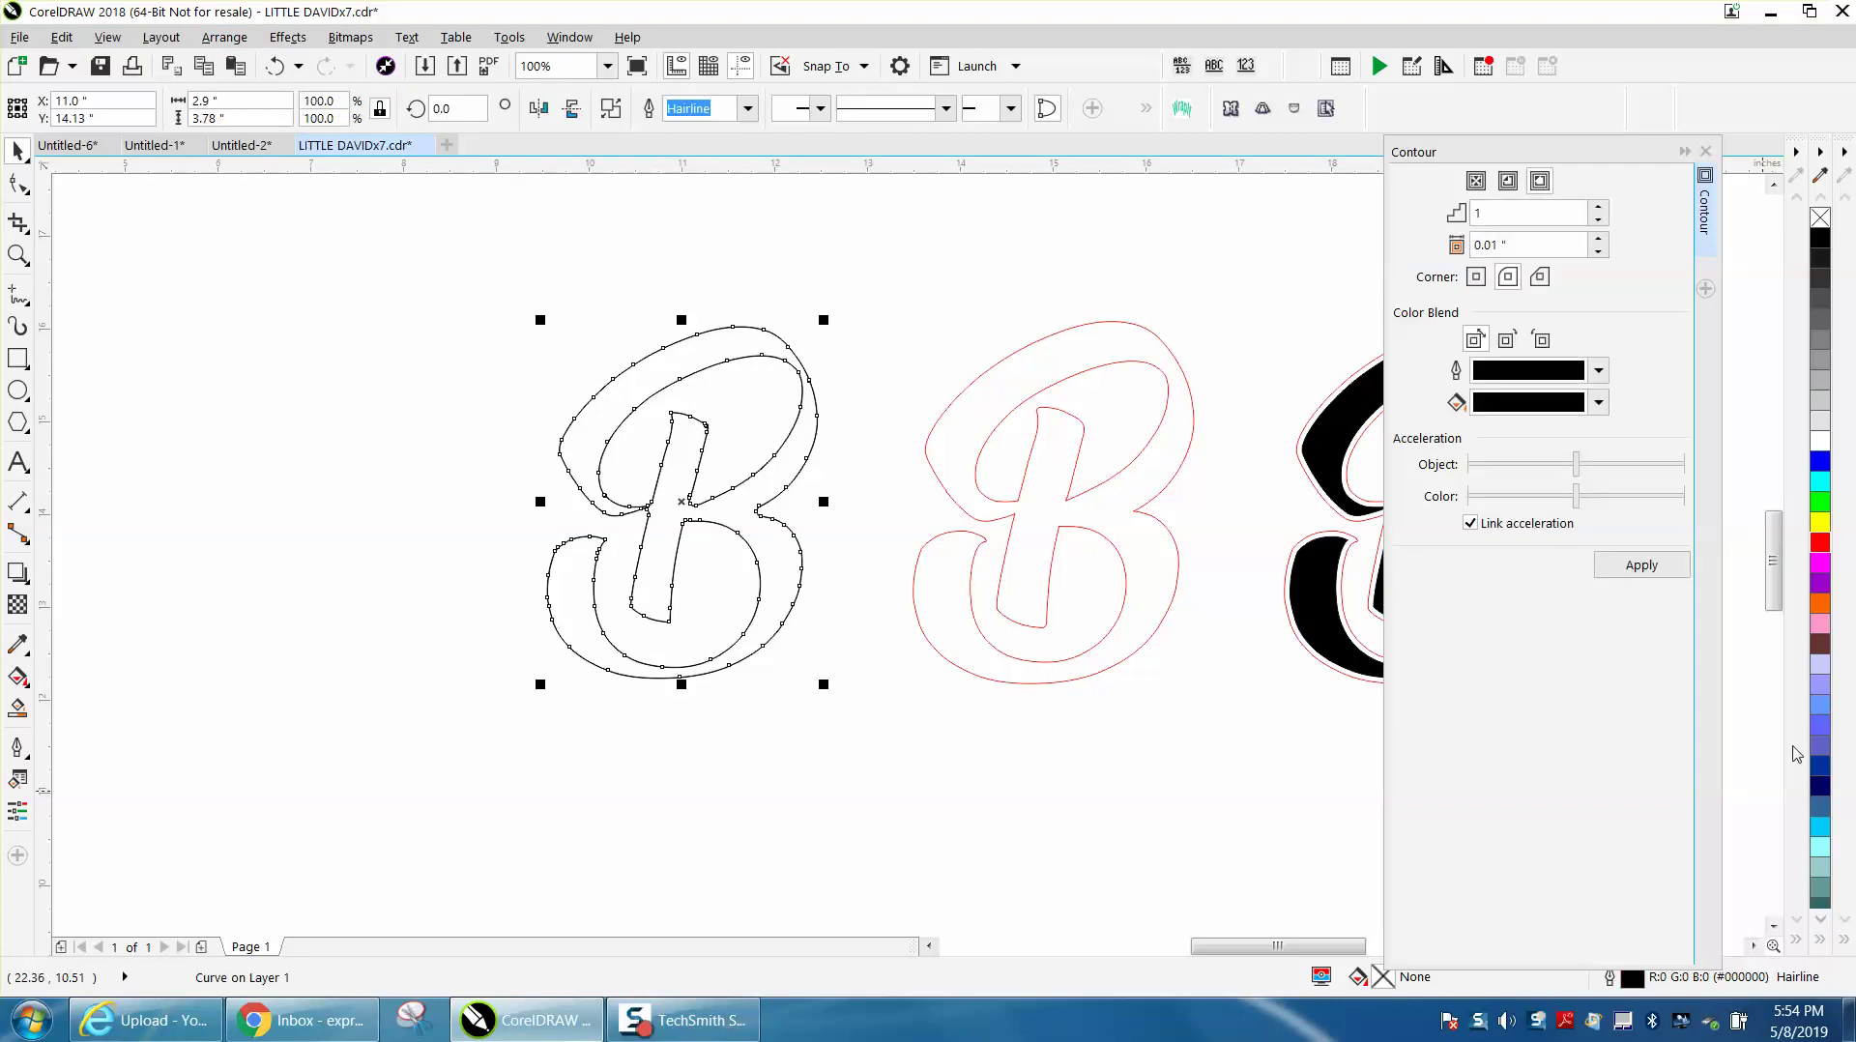
right_click(1824, 546)
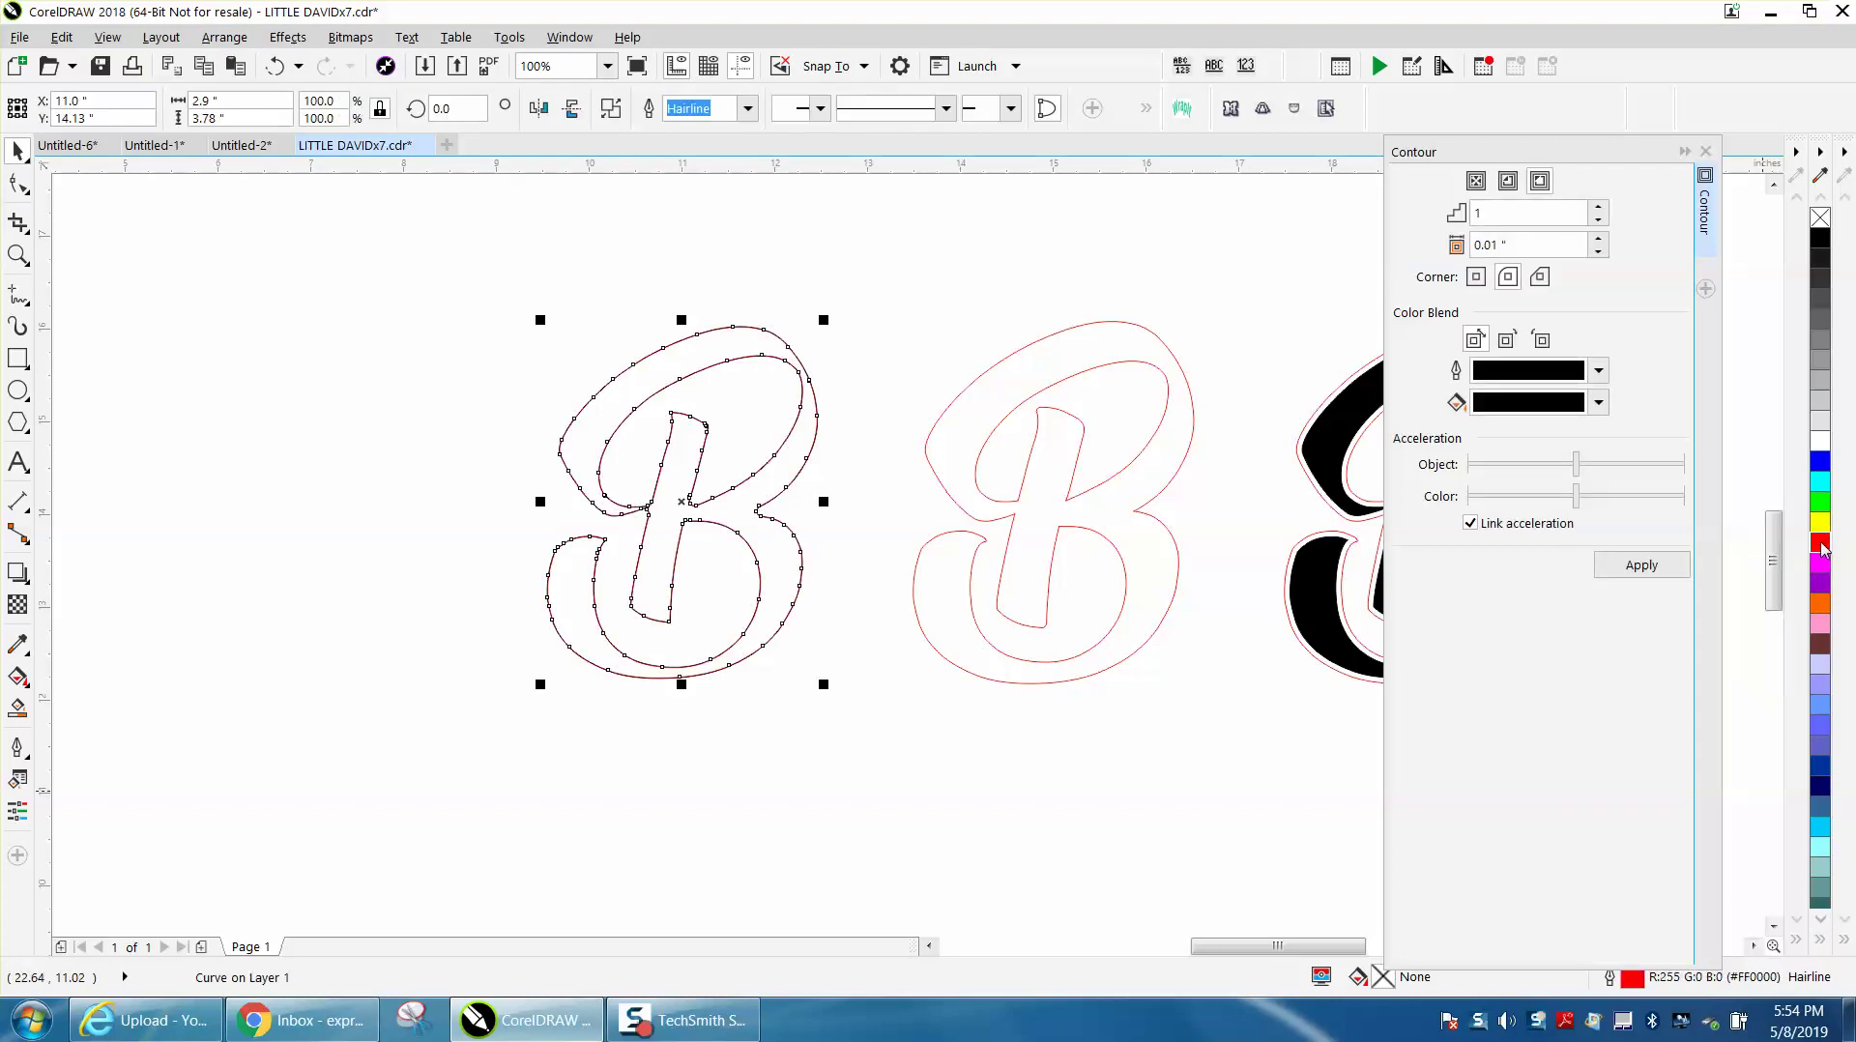
left_click(22, 257)
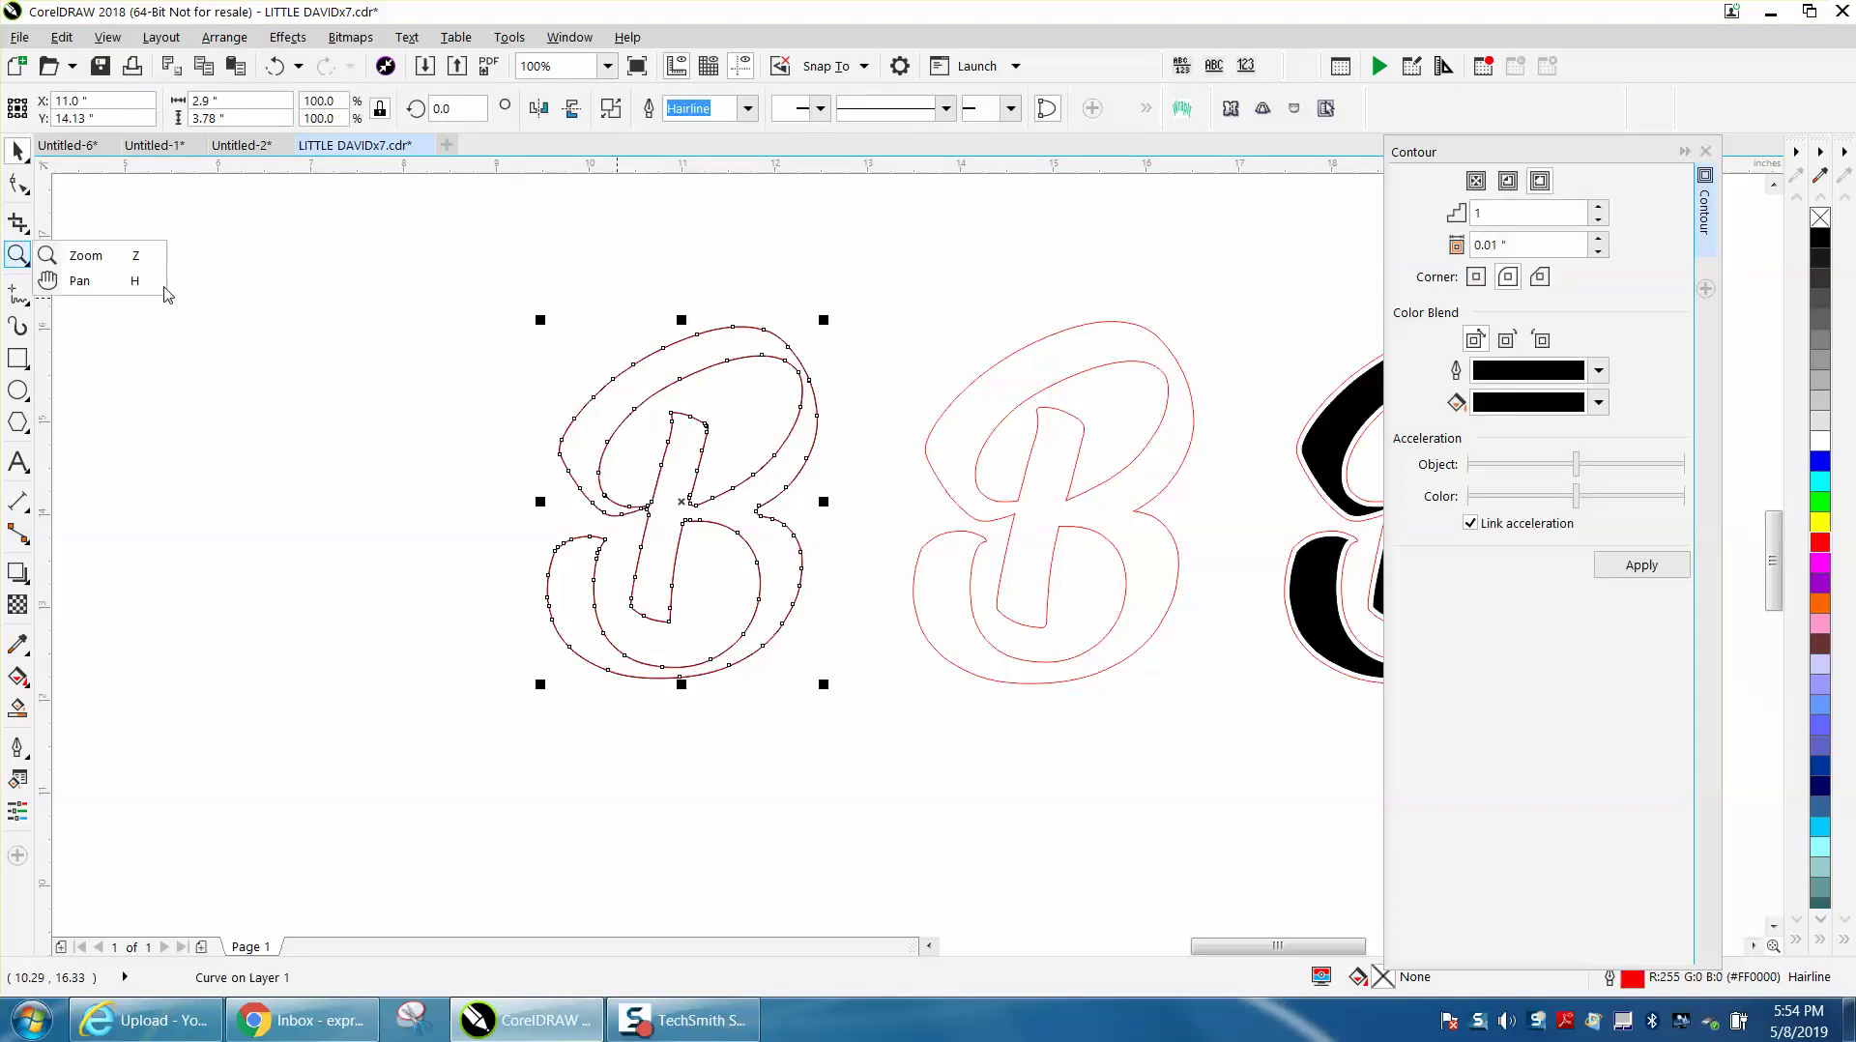
Zoom in on the B's top-right curves and delete the extra red contour copy
left_click(91, 257)
left_click_drag(780, 306, 878, 397)
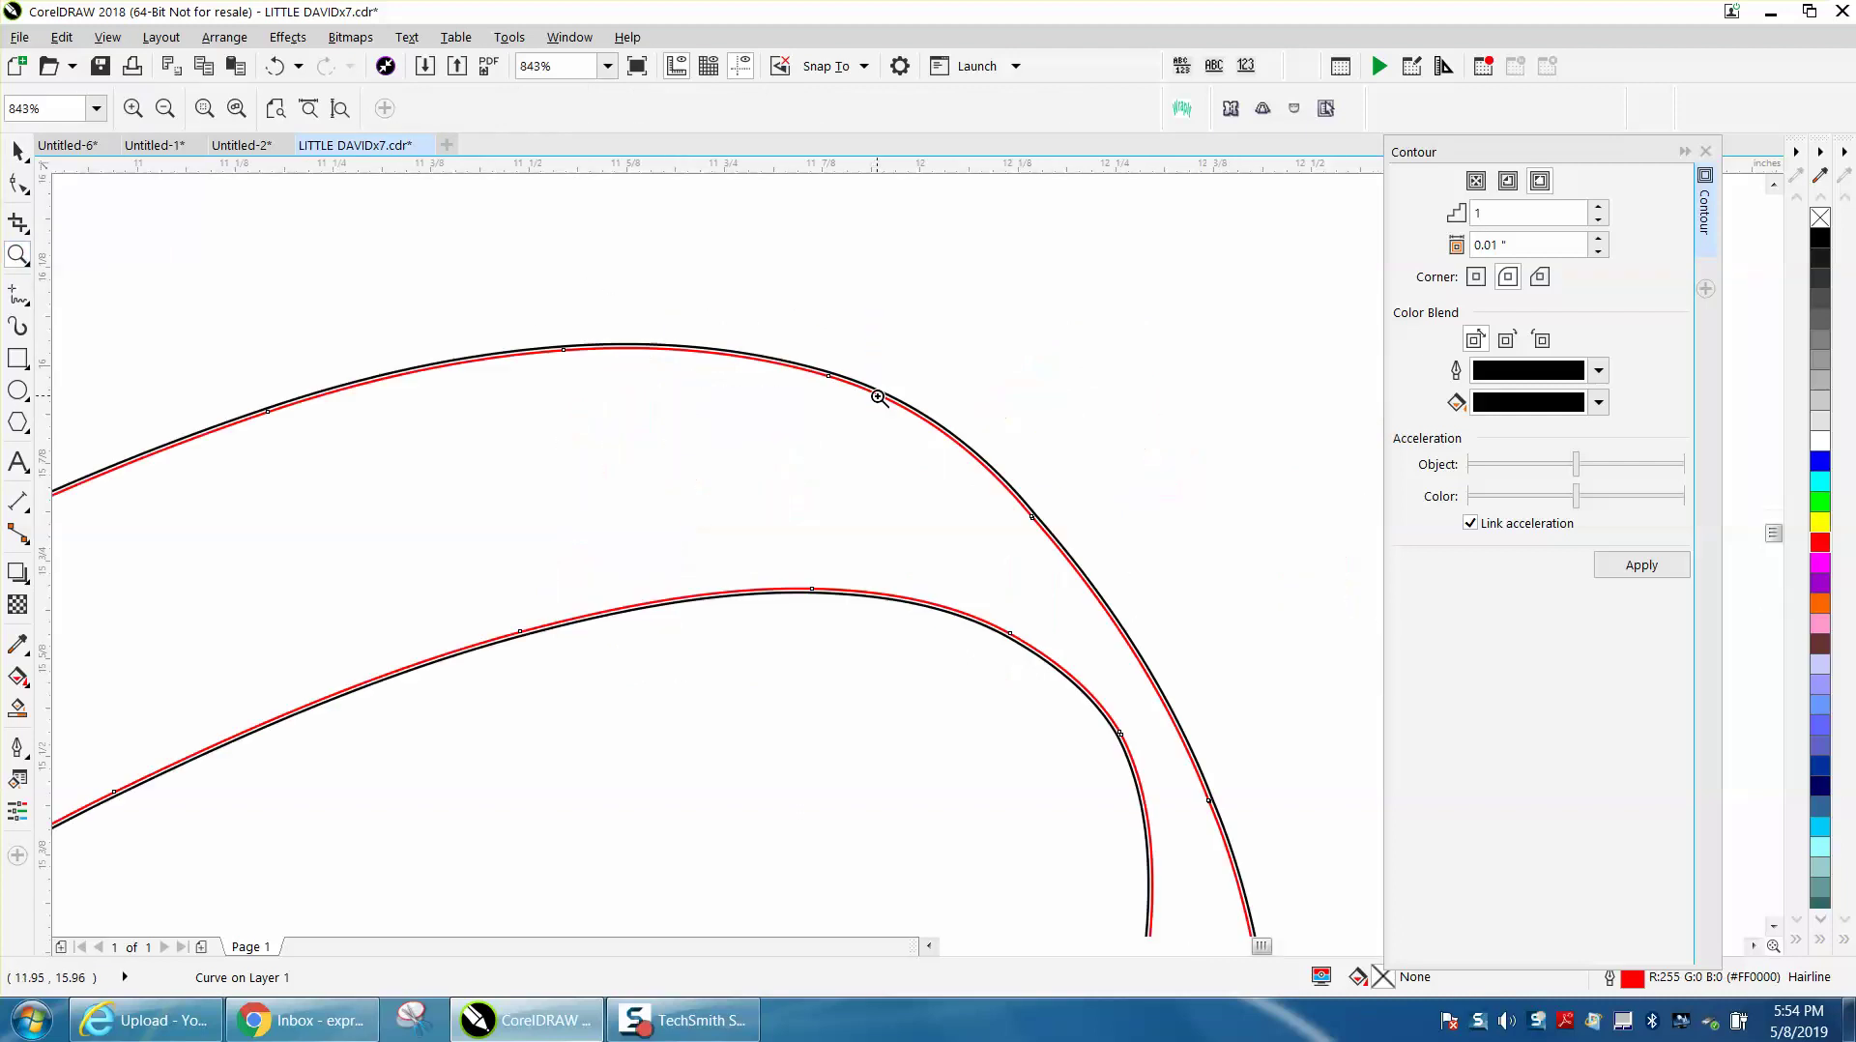
scroll(878, 396, "down", 8)
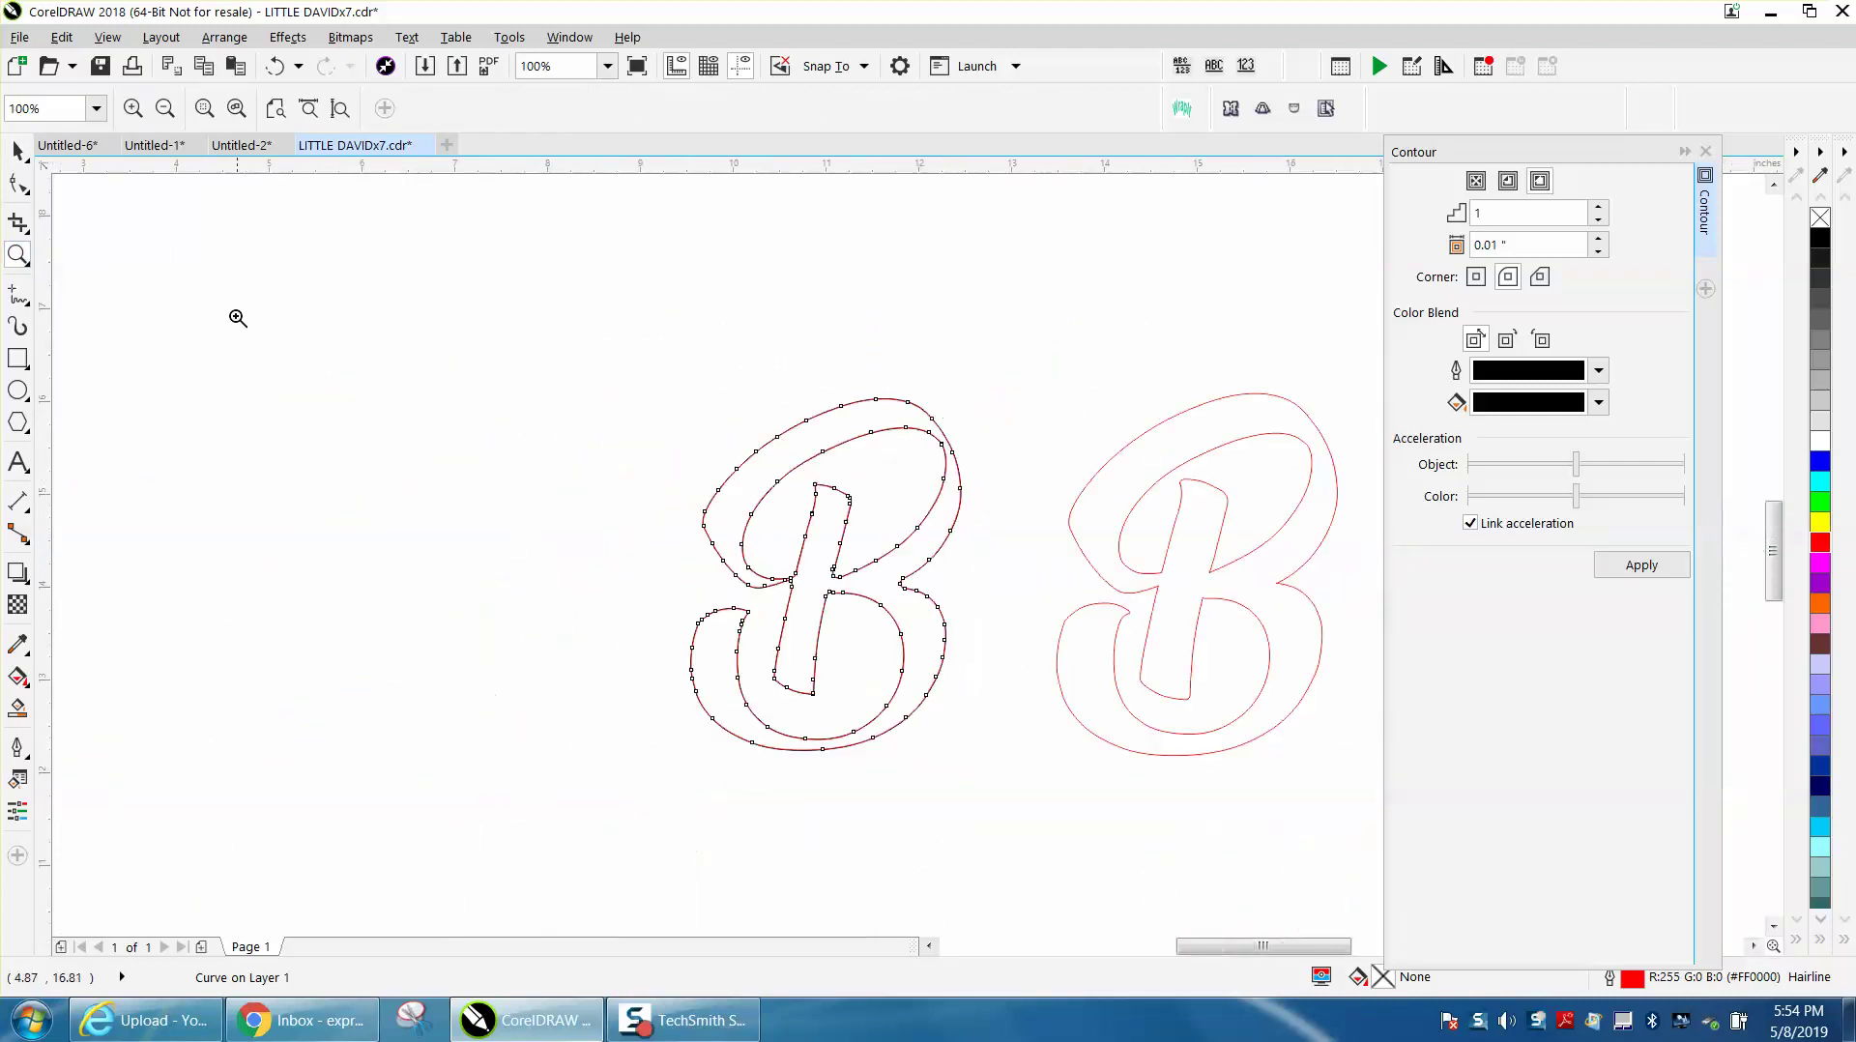
left_click(19, 151)
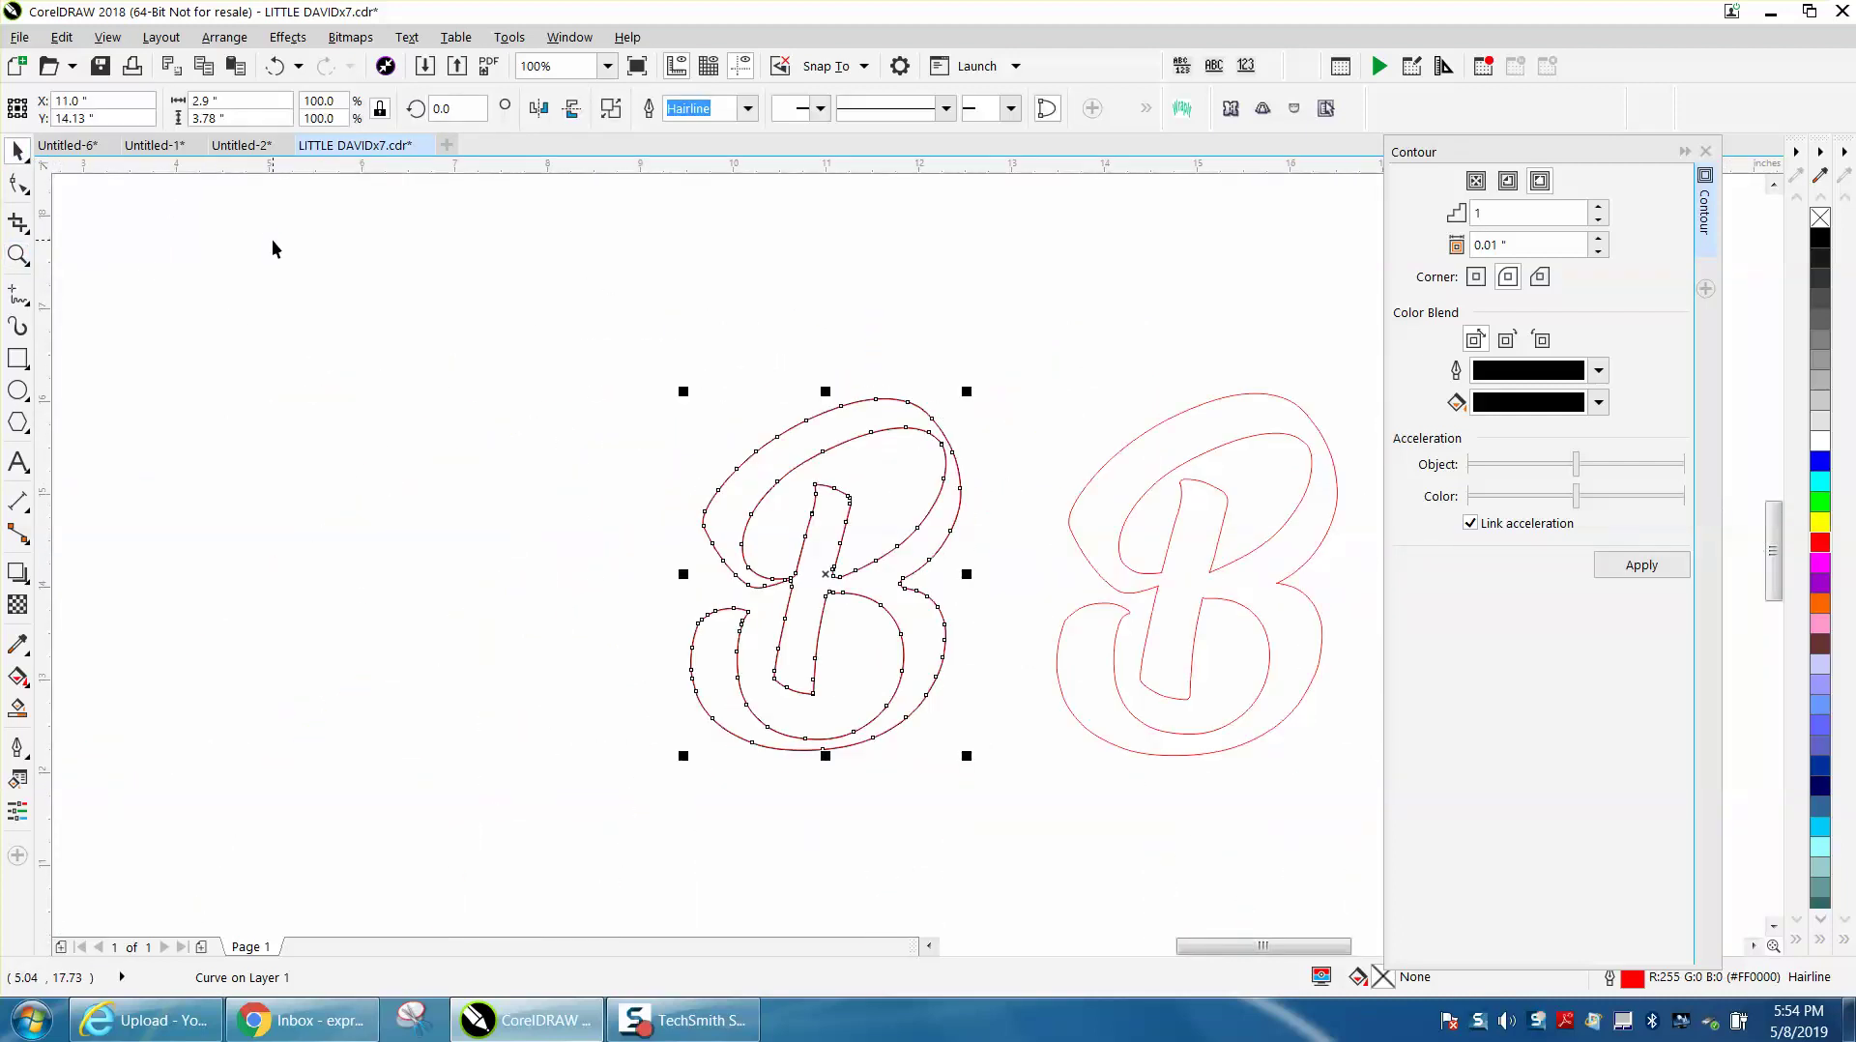
key("ctrl+z")
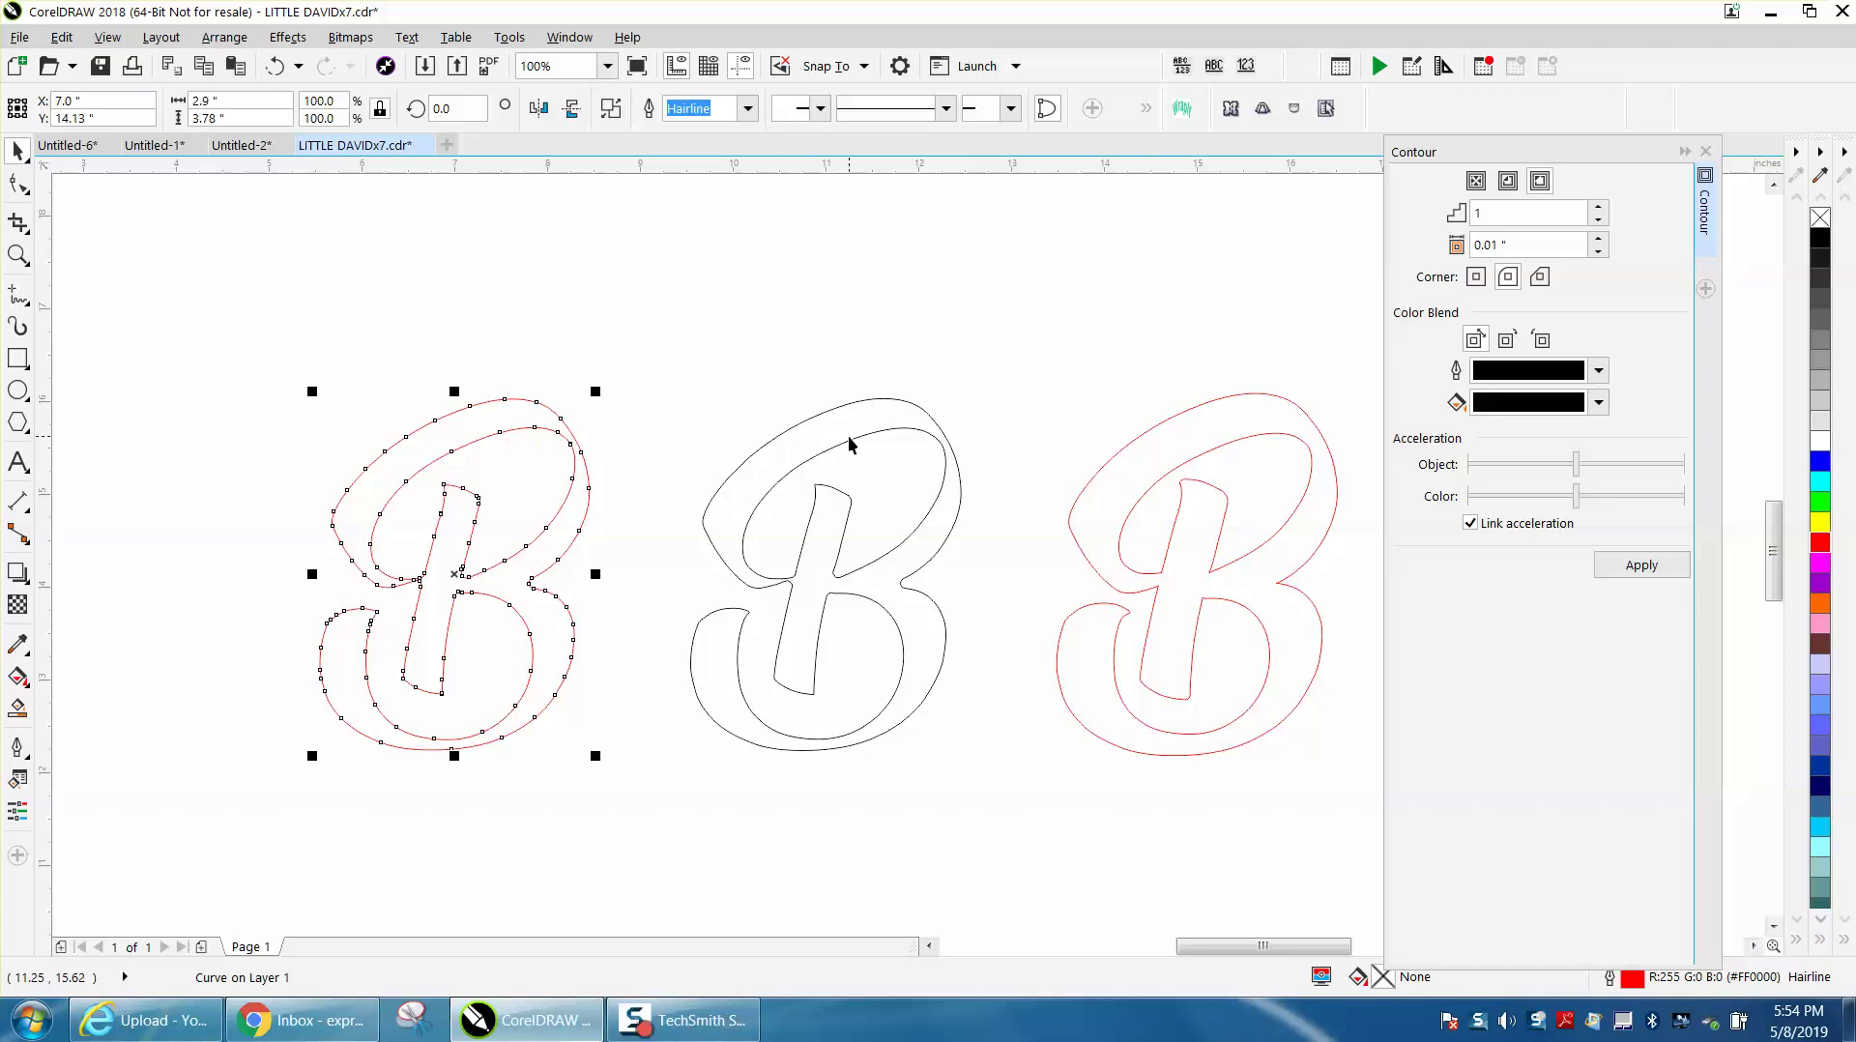
key("Delete")
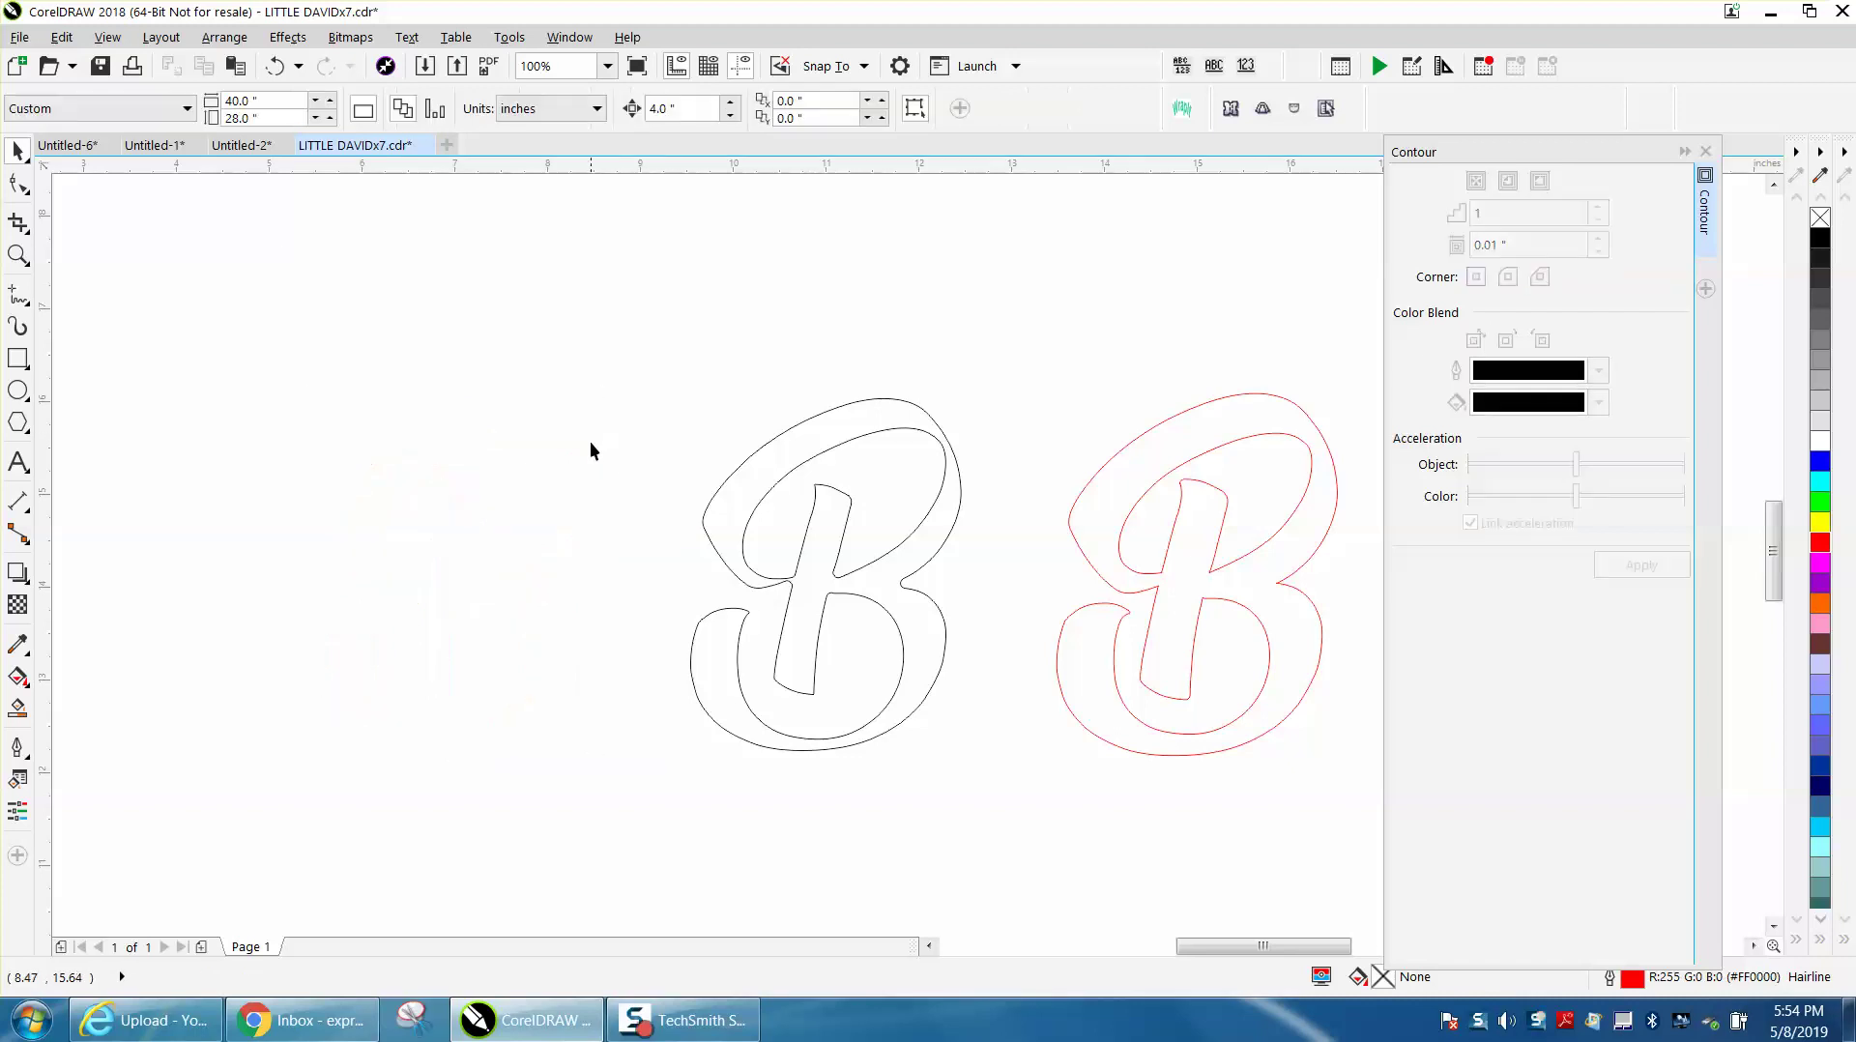
Make the black-outline B's outline red
left_click(761, 500)
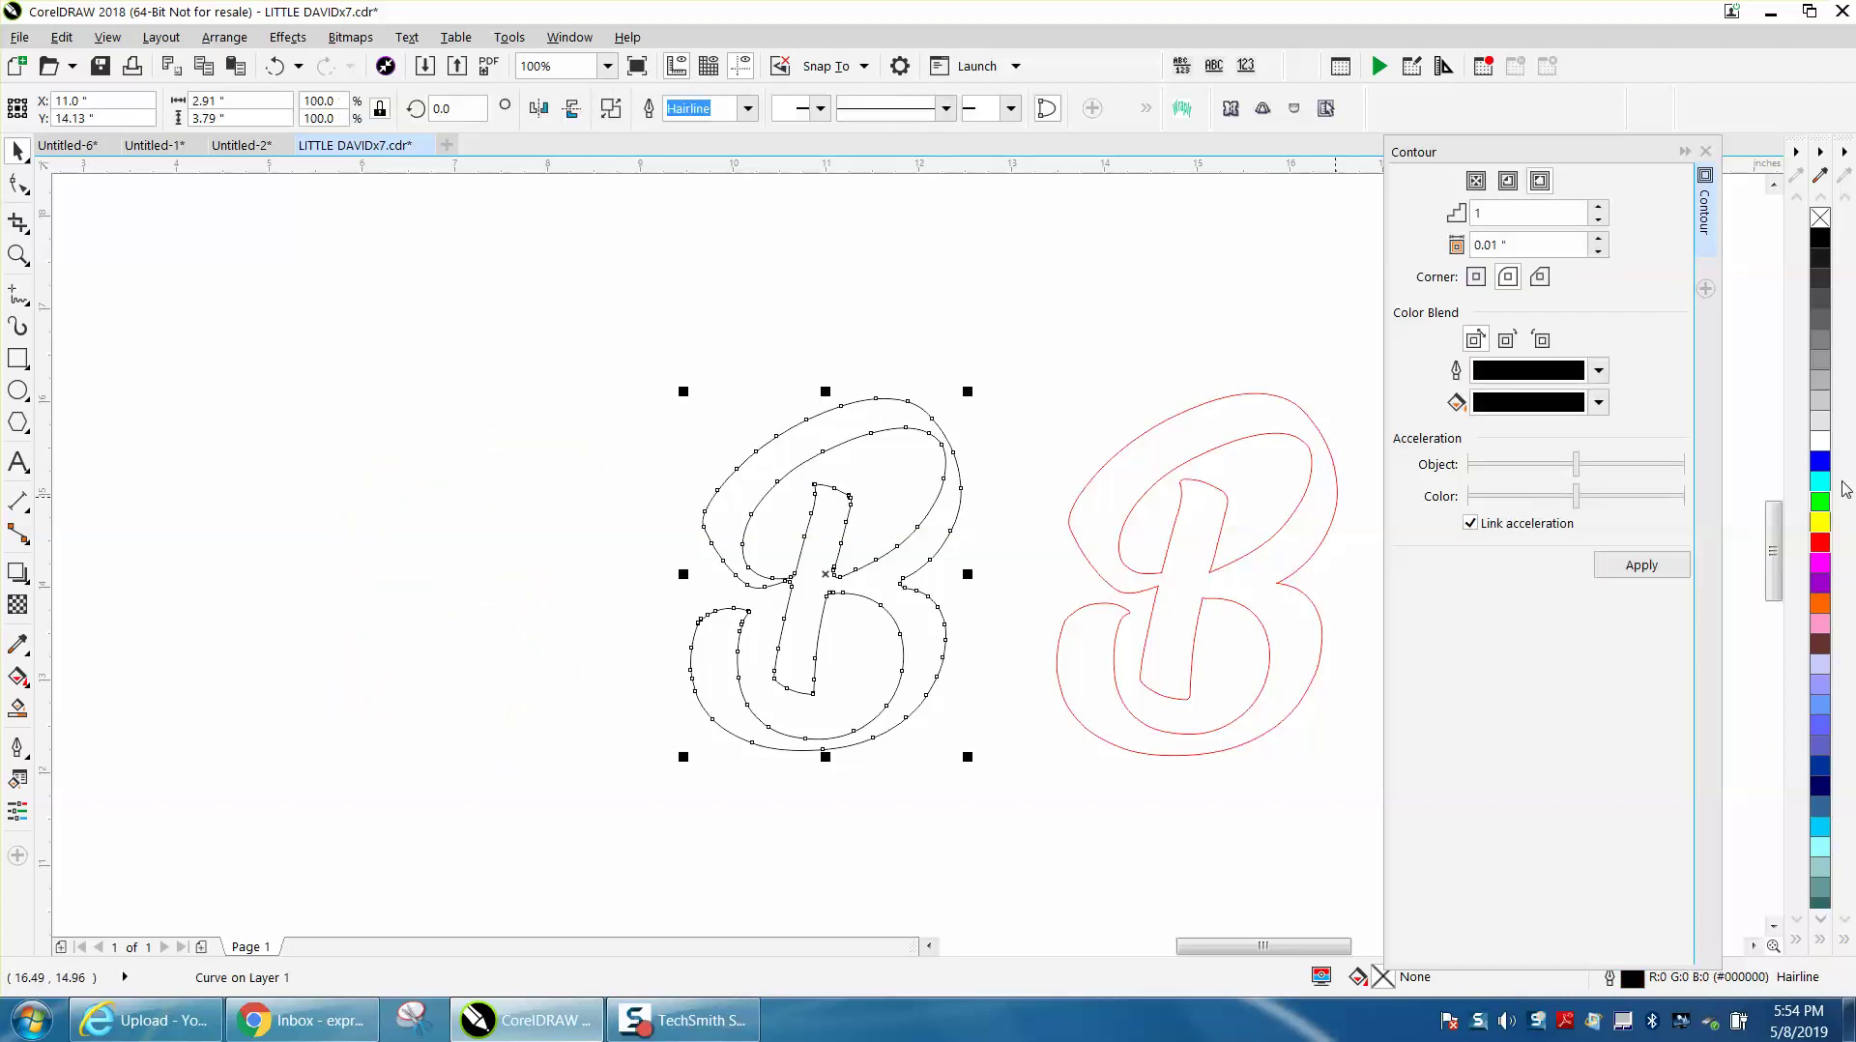
right_click(1820, 547)
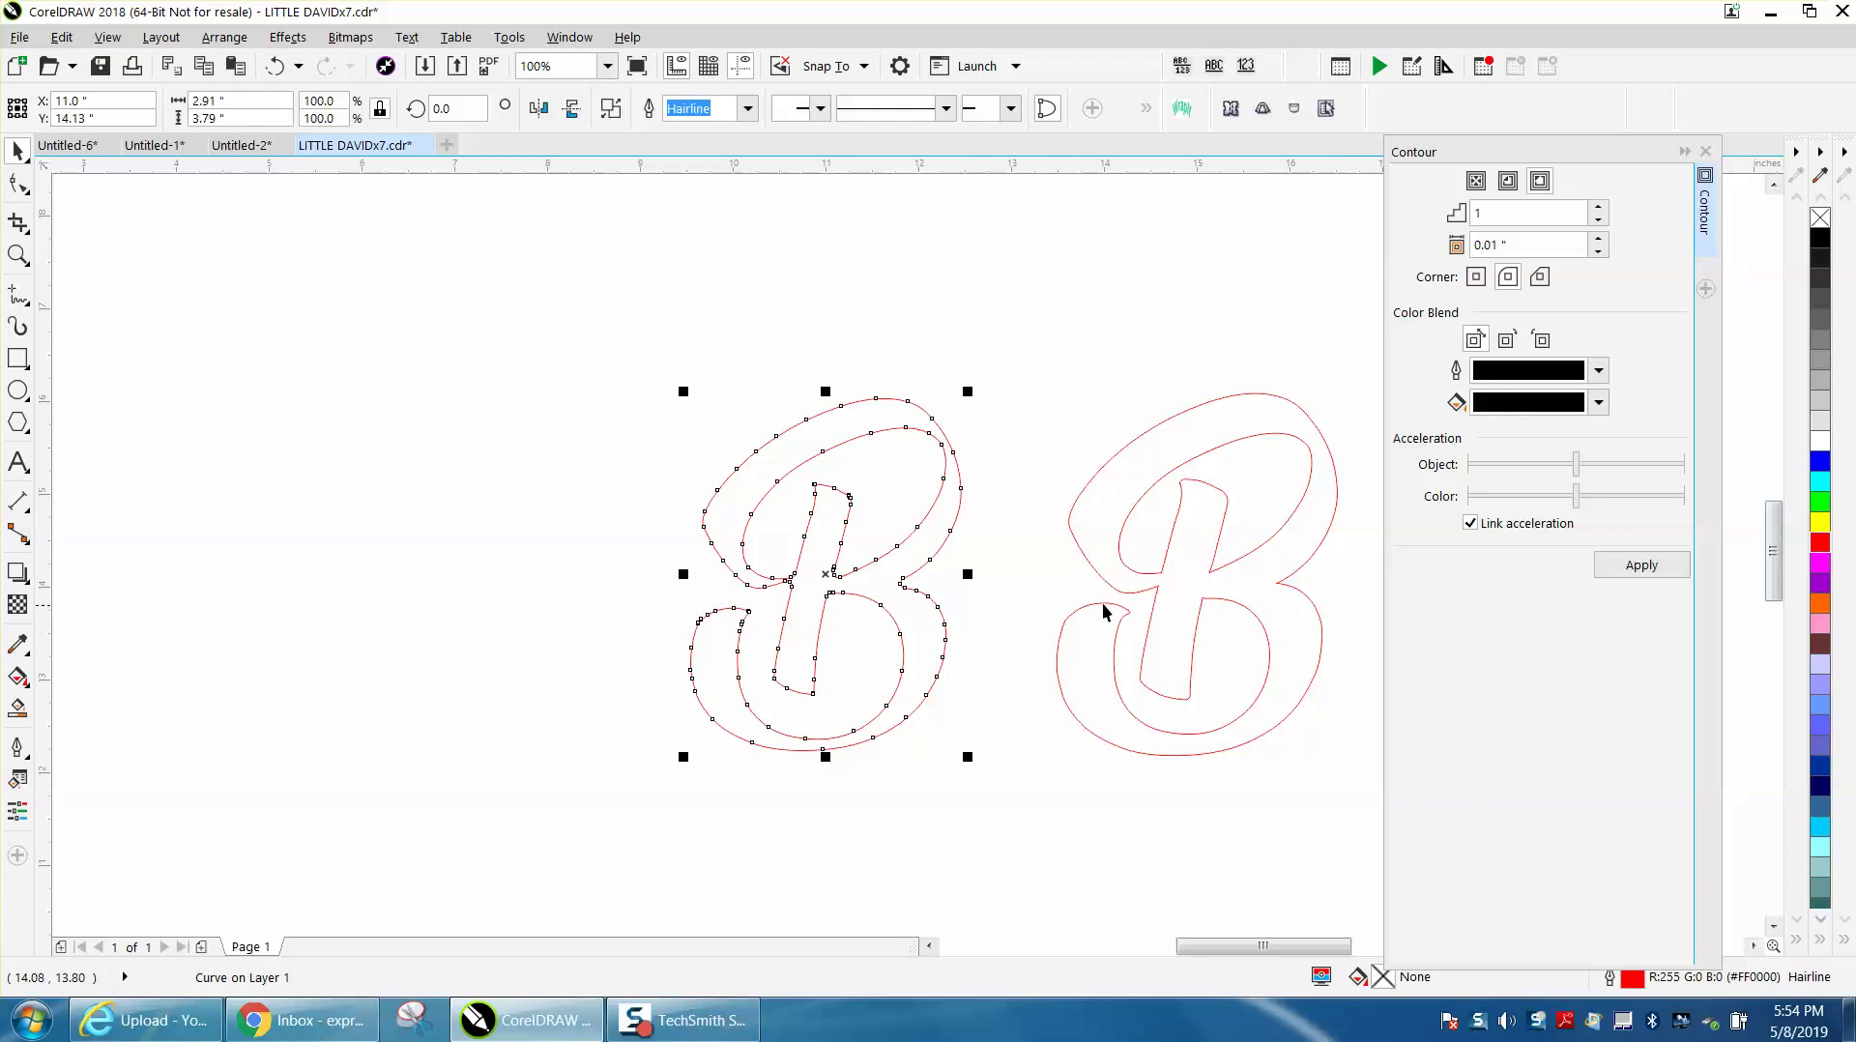
scroll(1183, 584, "down", 2)
Delete the duplicate middle B and nudge the red outline B onto the black B
left_click(1195, 599)
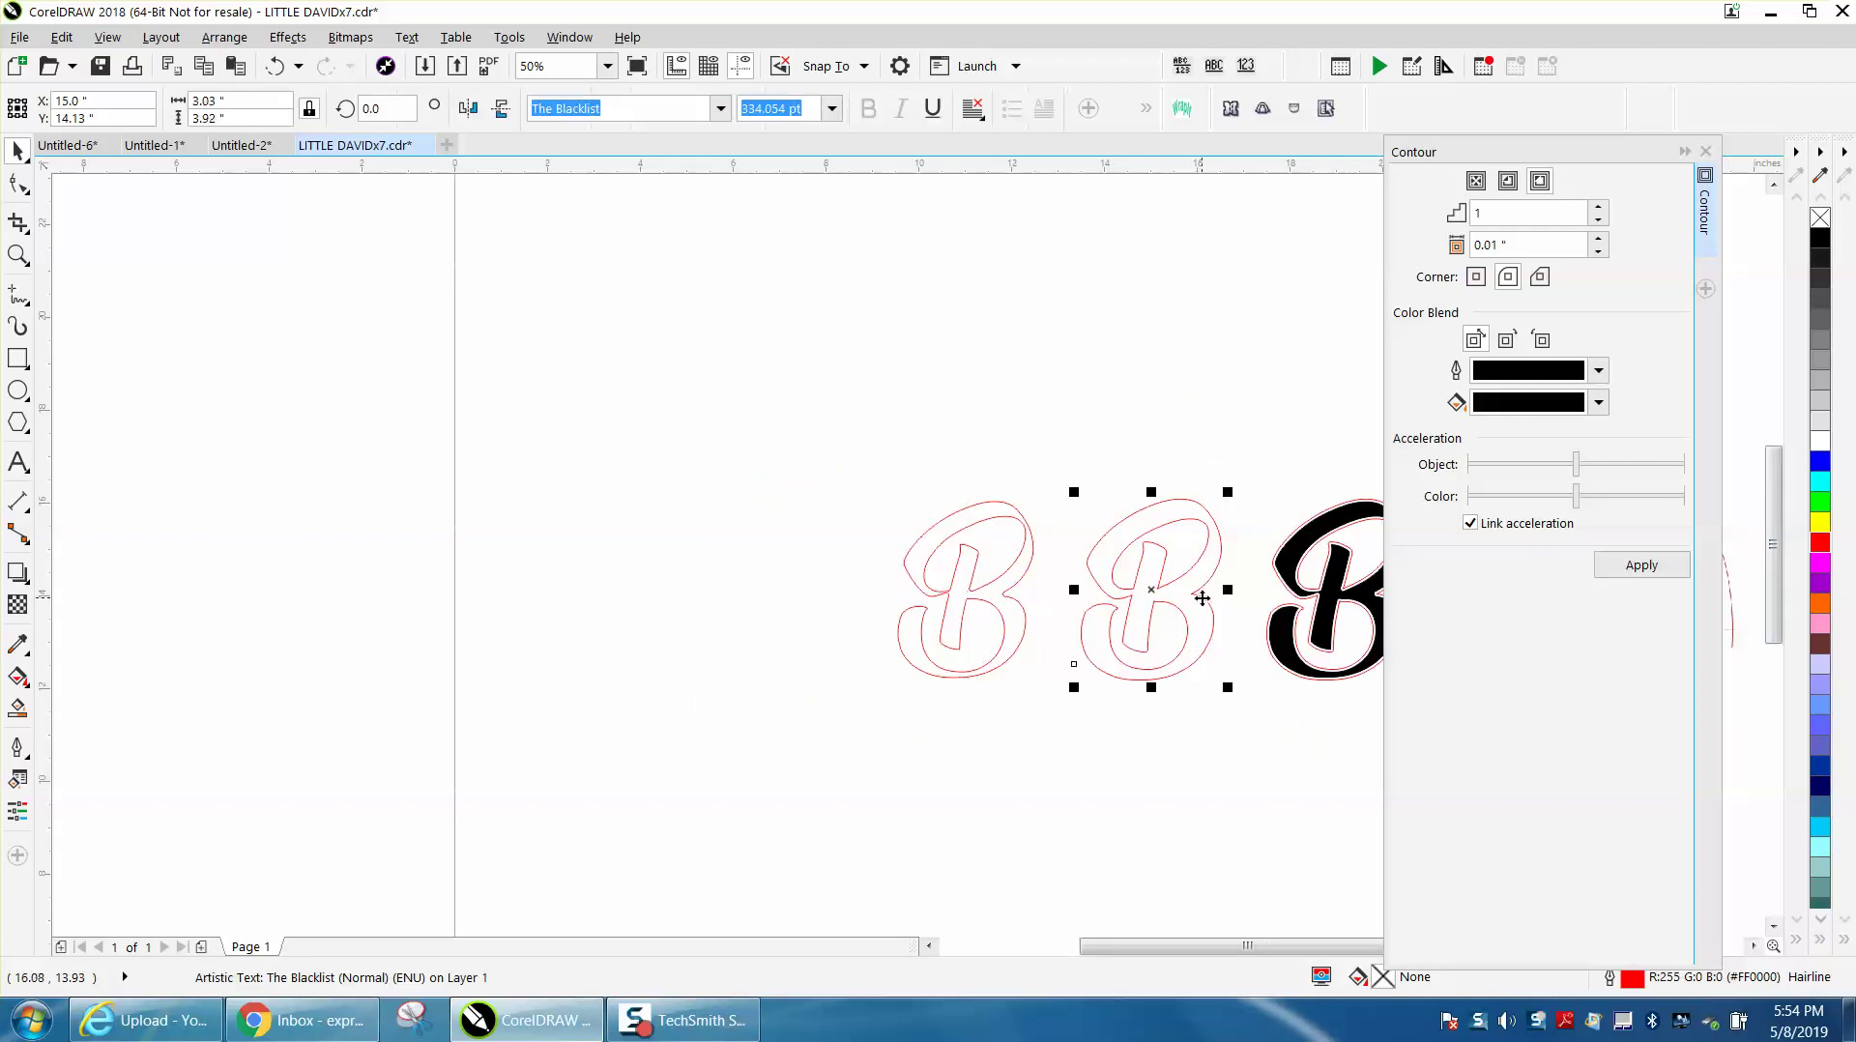
key("Delete")
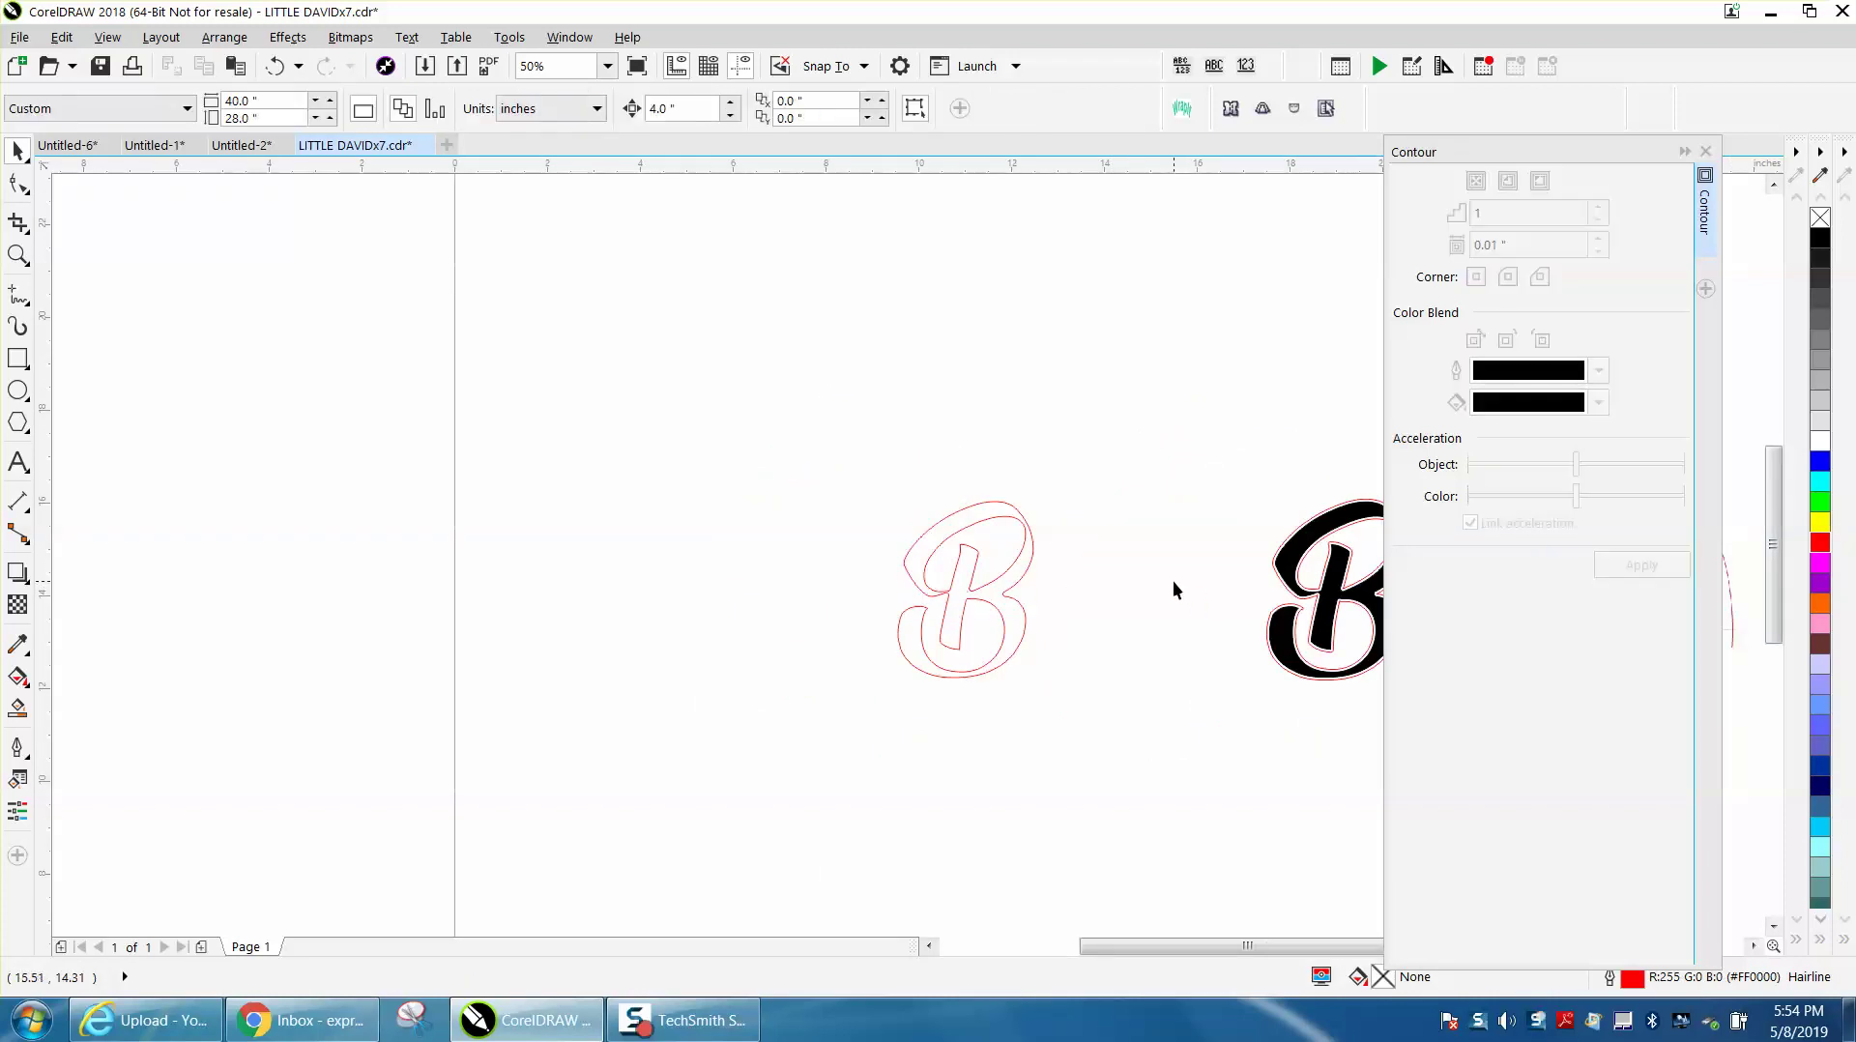
scroll(1174, 582, "down", 1)
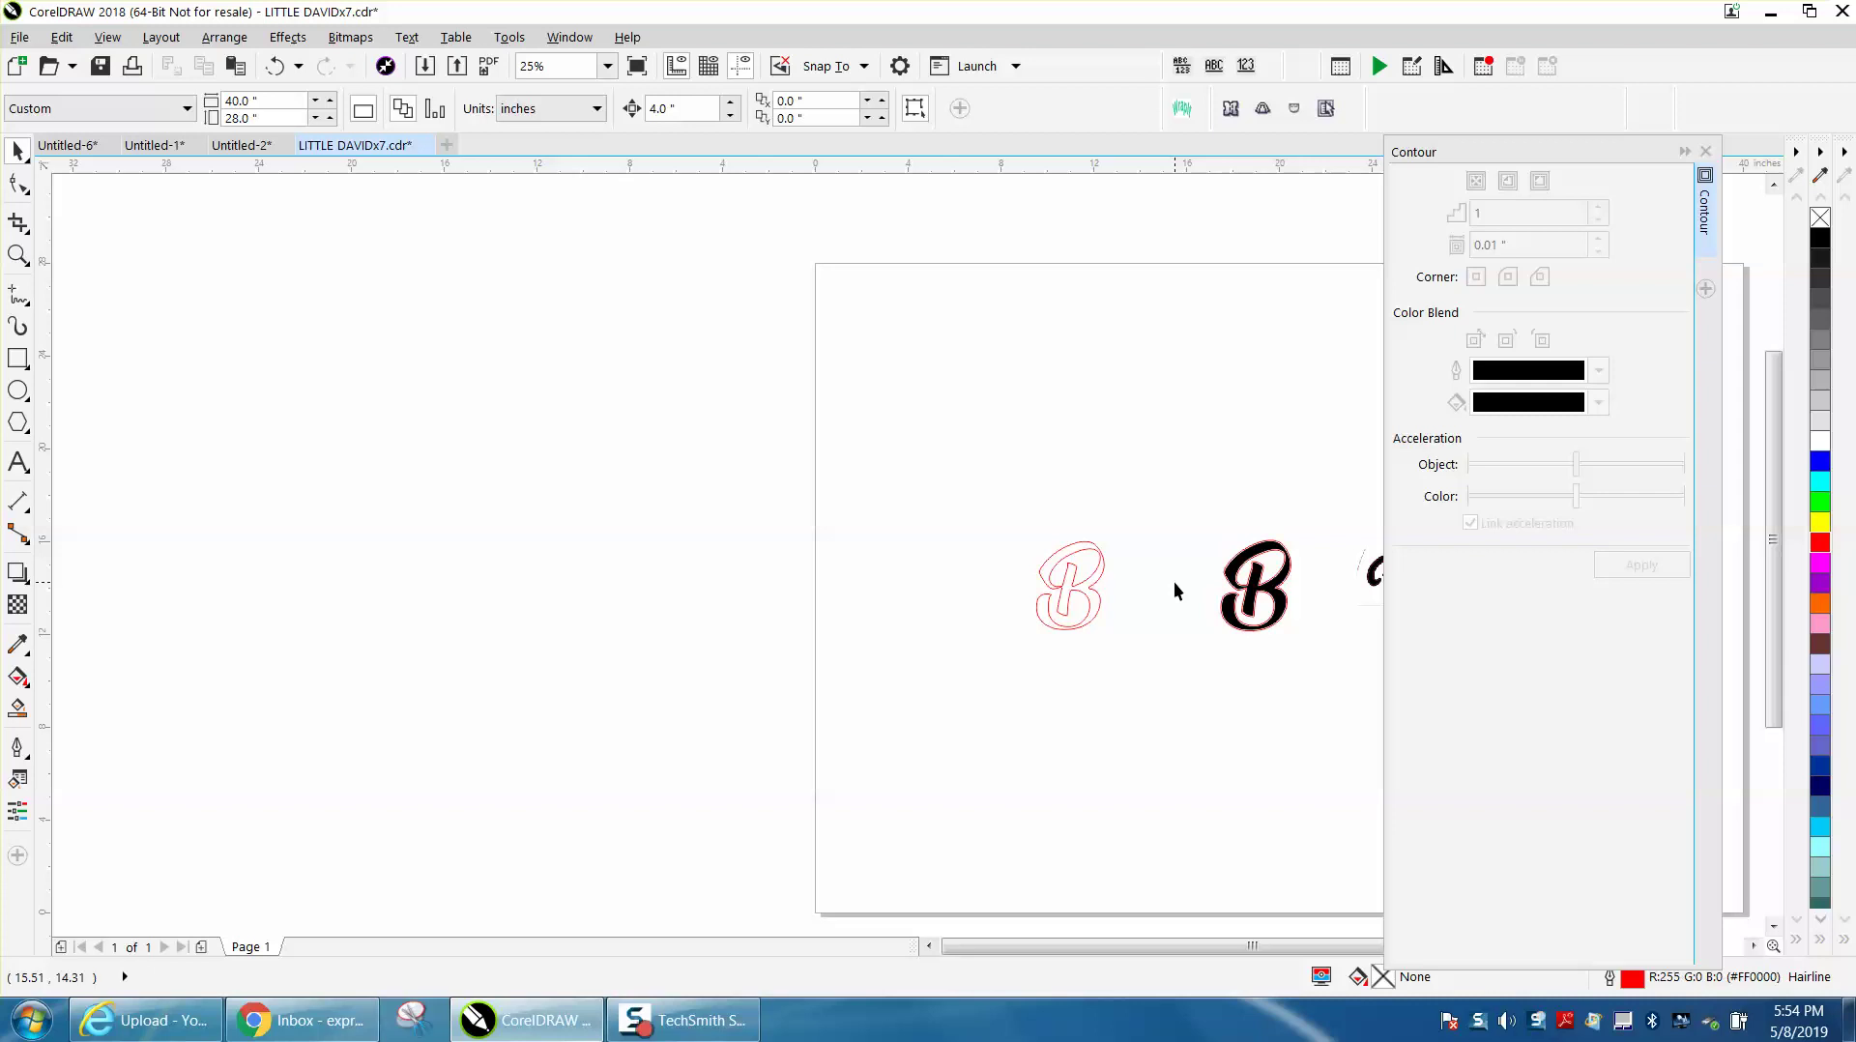
left_click(1086, 613)
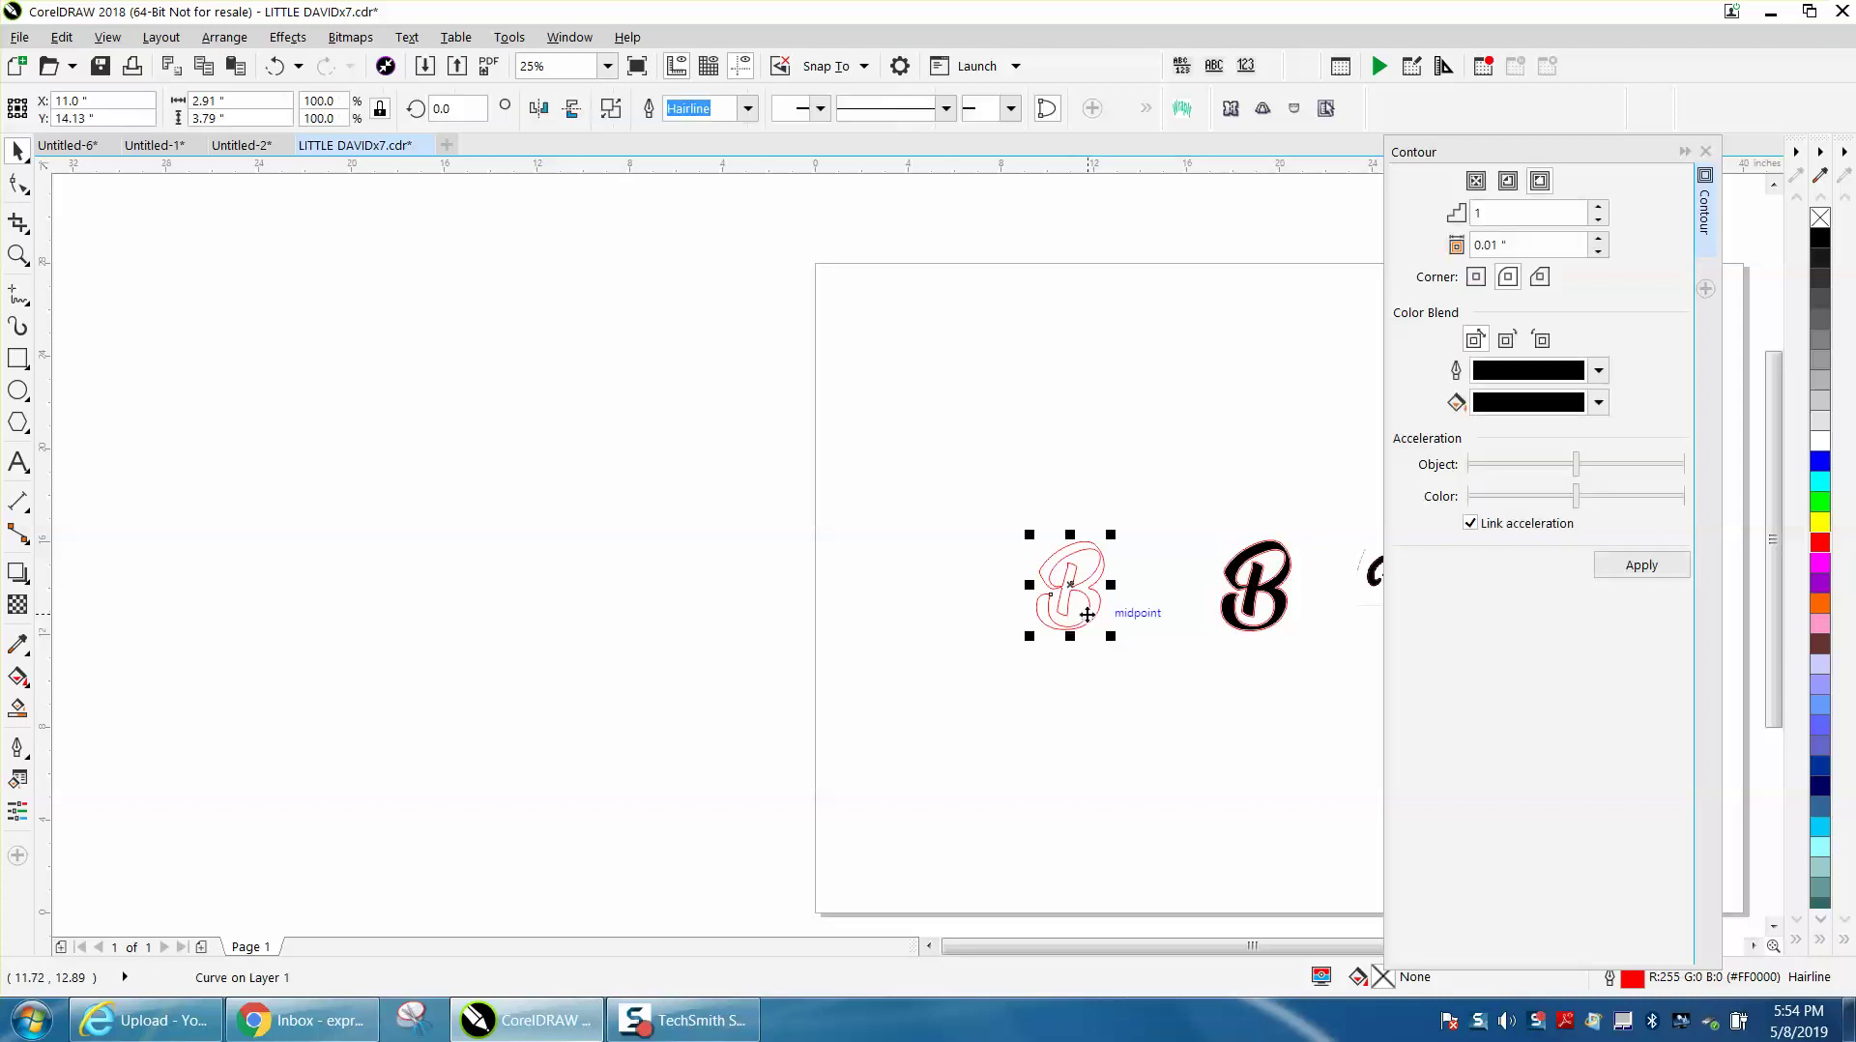
key("Right")
key("Right")
key("Right")
key("Right")
key("Right")
key("Right")
key("Right")
key("Right")
scroll(1242, 604, "down", 1)
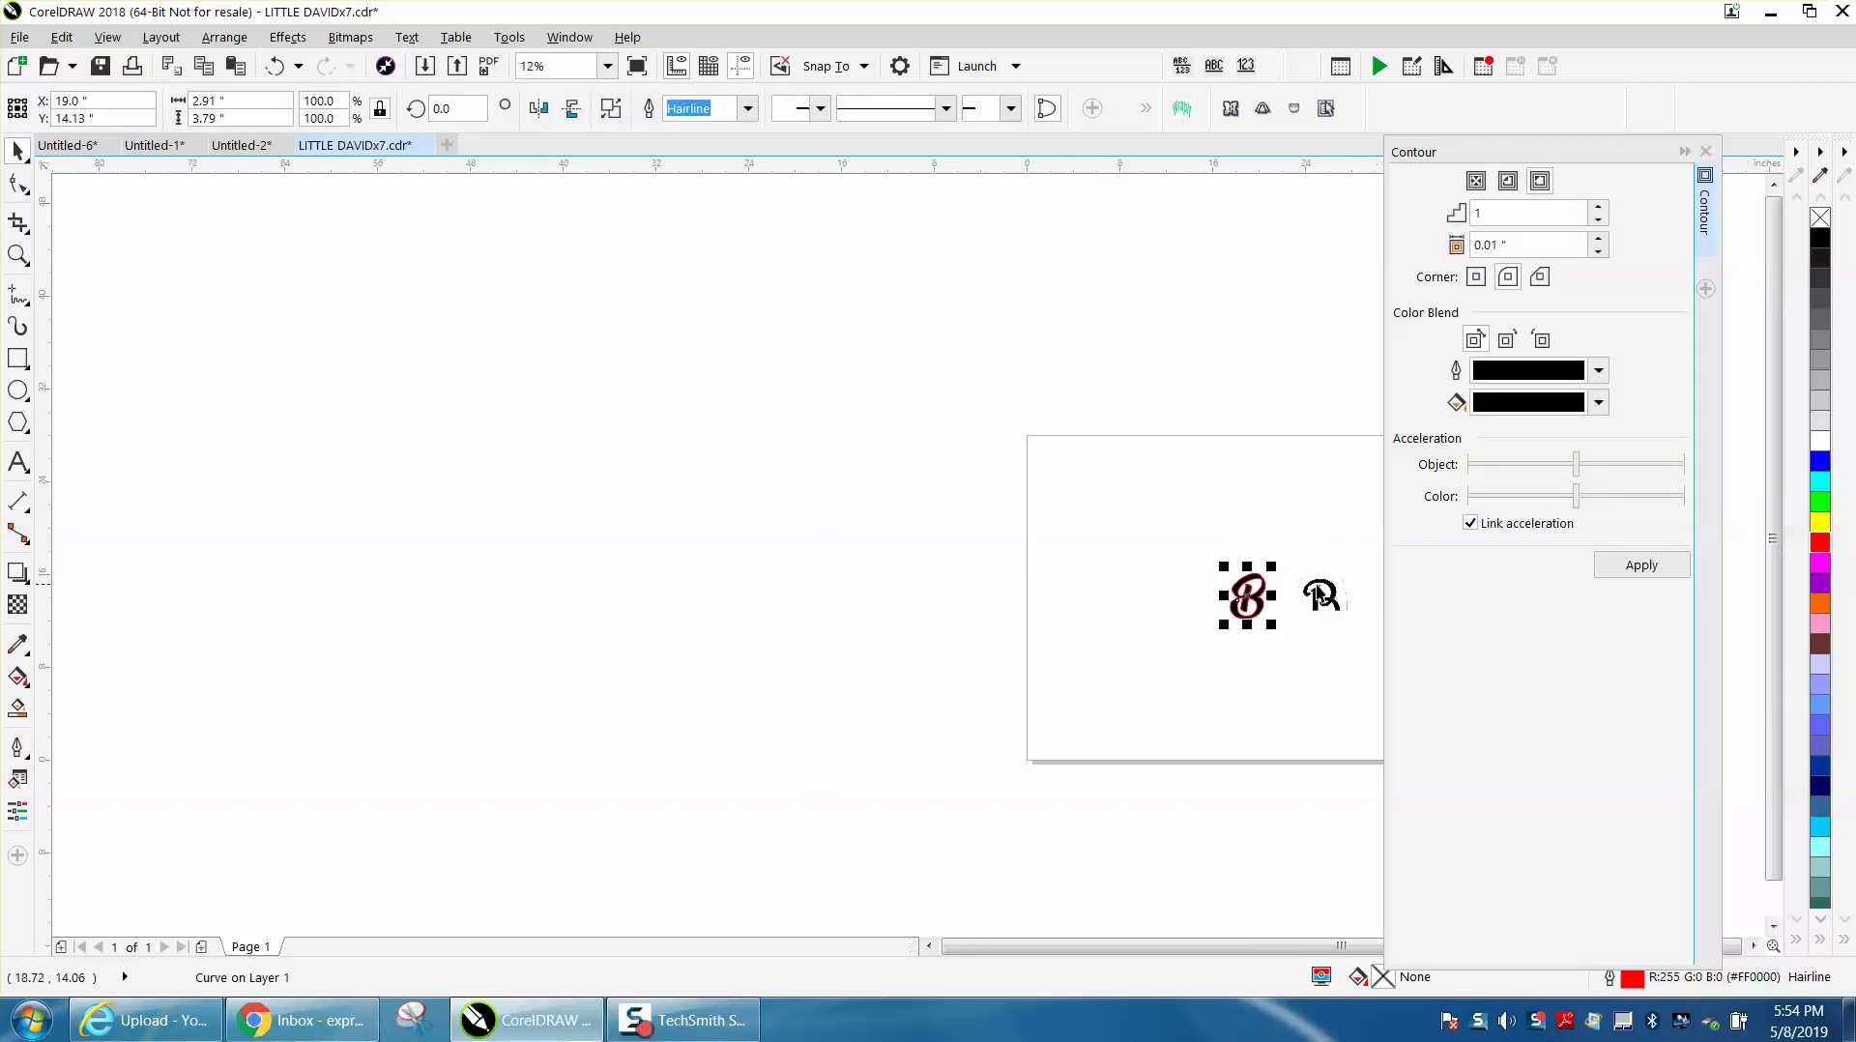
Move the stacked letters to the page's top-left, then shift the red-outline B 4 inches left
left_click(1248, 596)
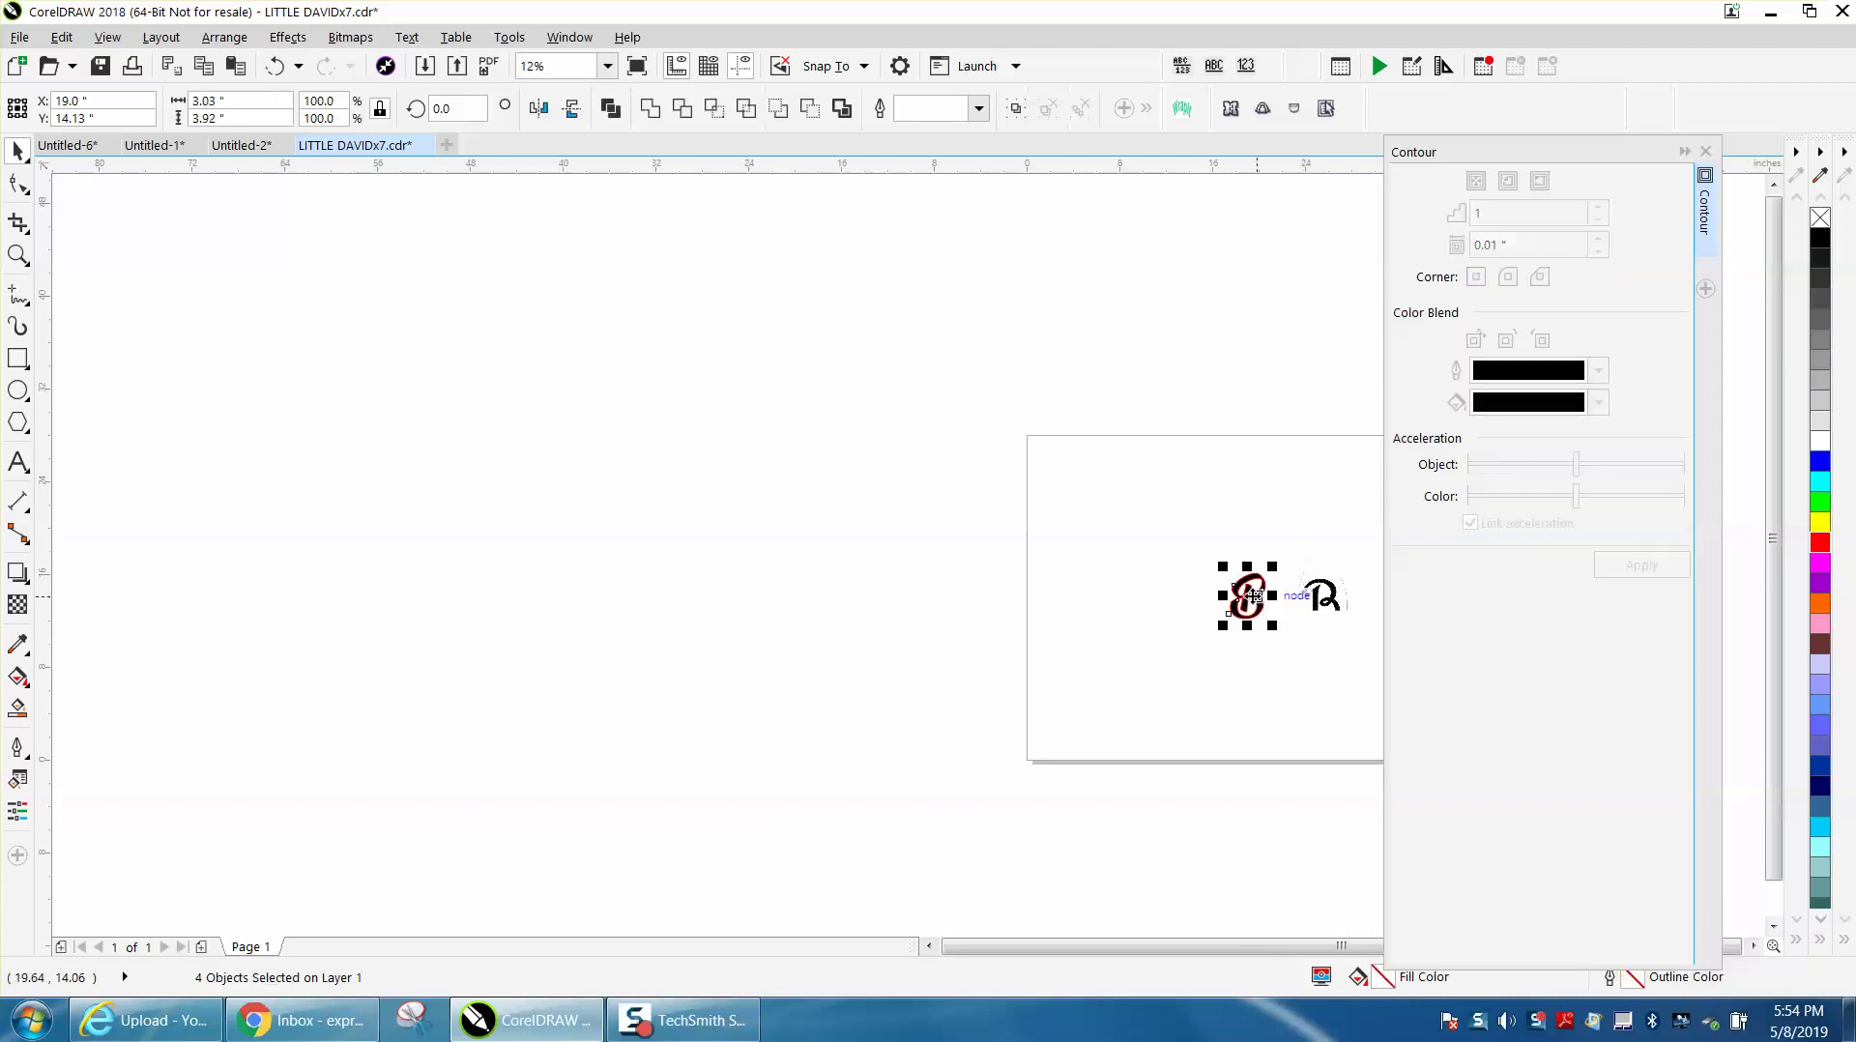
left_click_drag(1249, 598, 1050, 462)
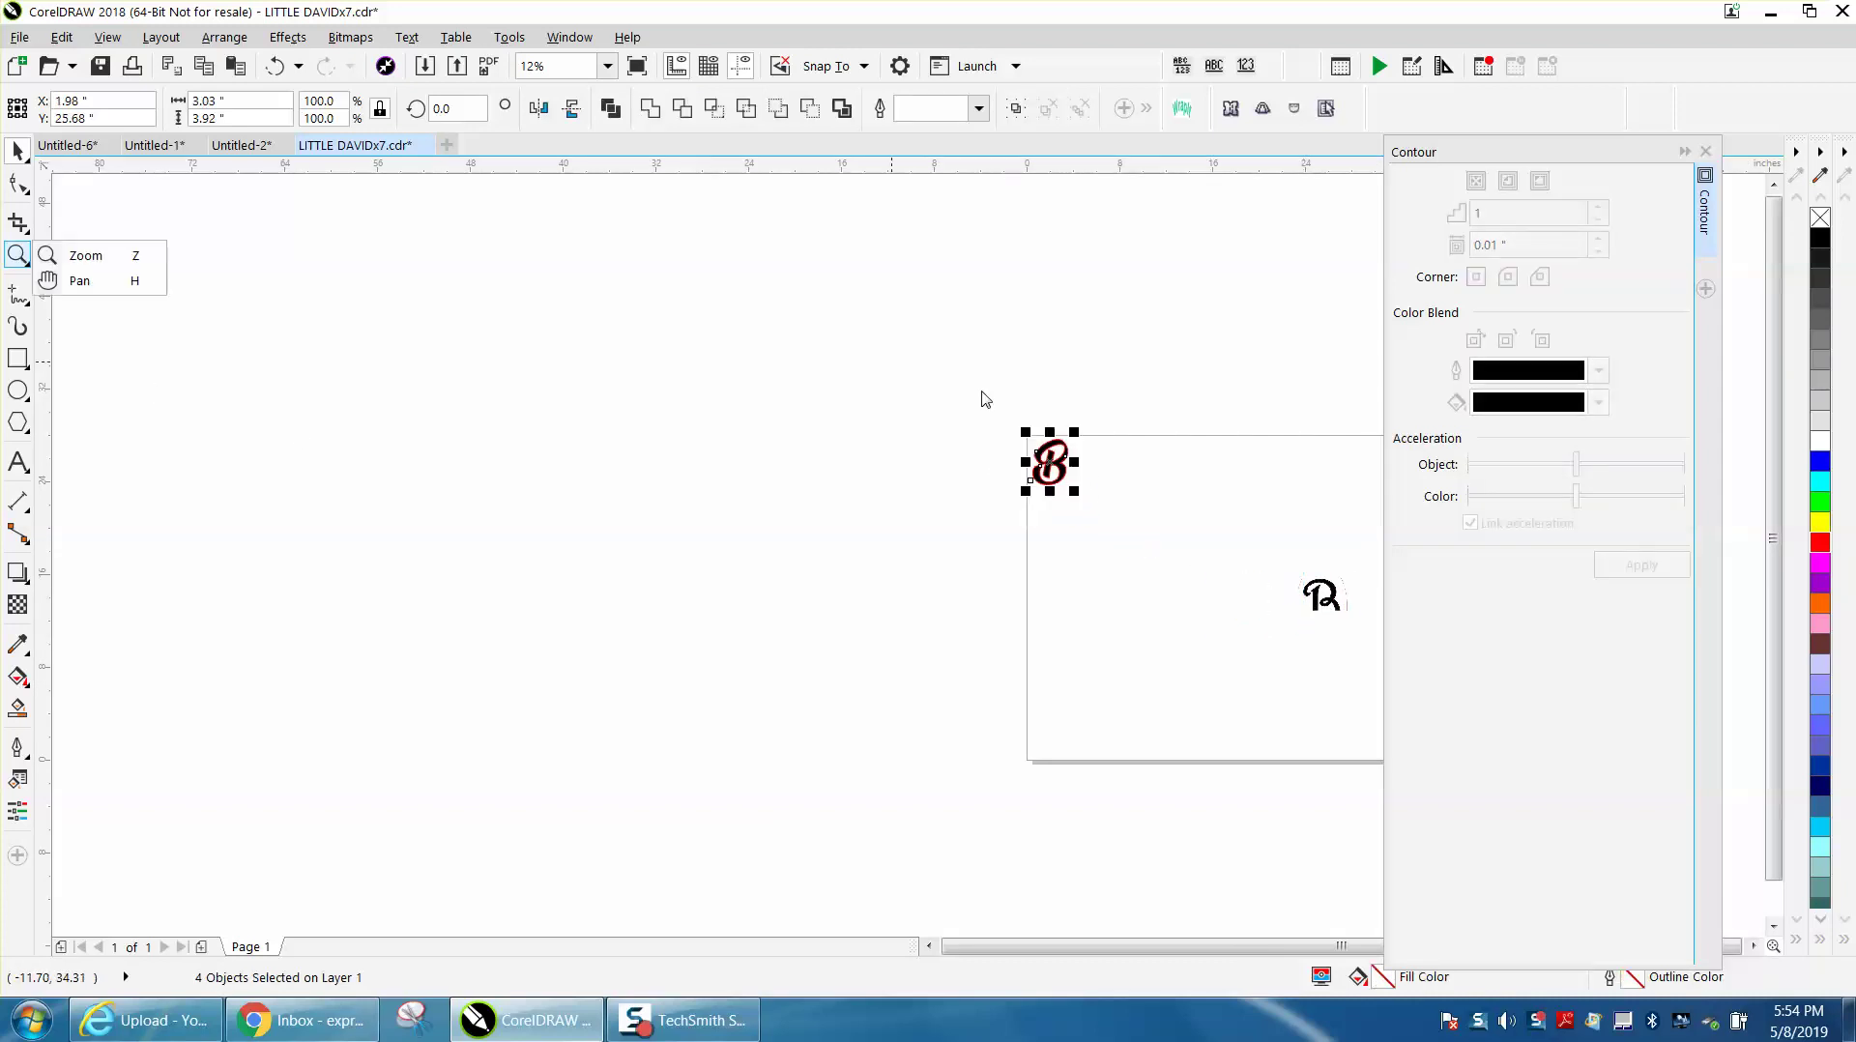
left_click(18, 255)
left_click_drag(1028, 410, 1160, 531)
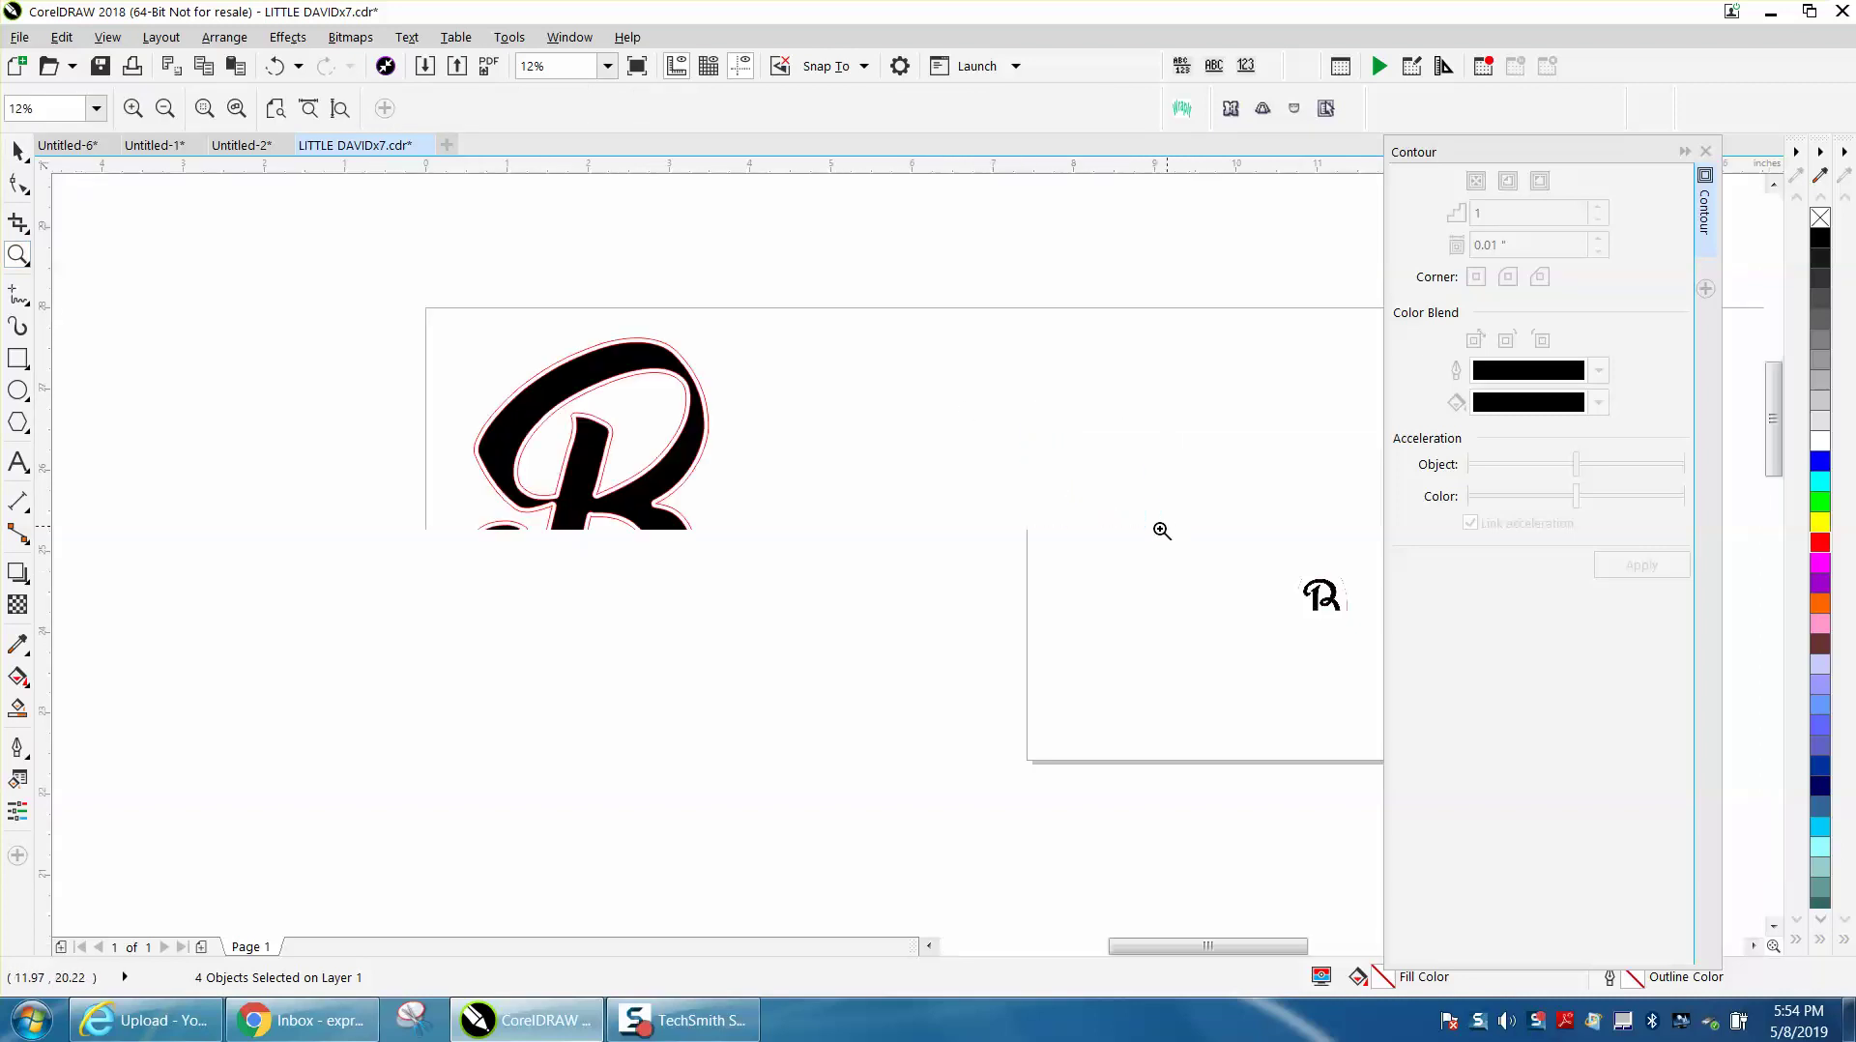
key("space")
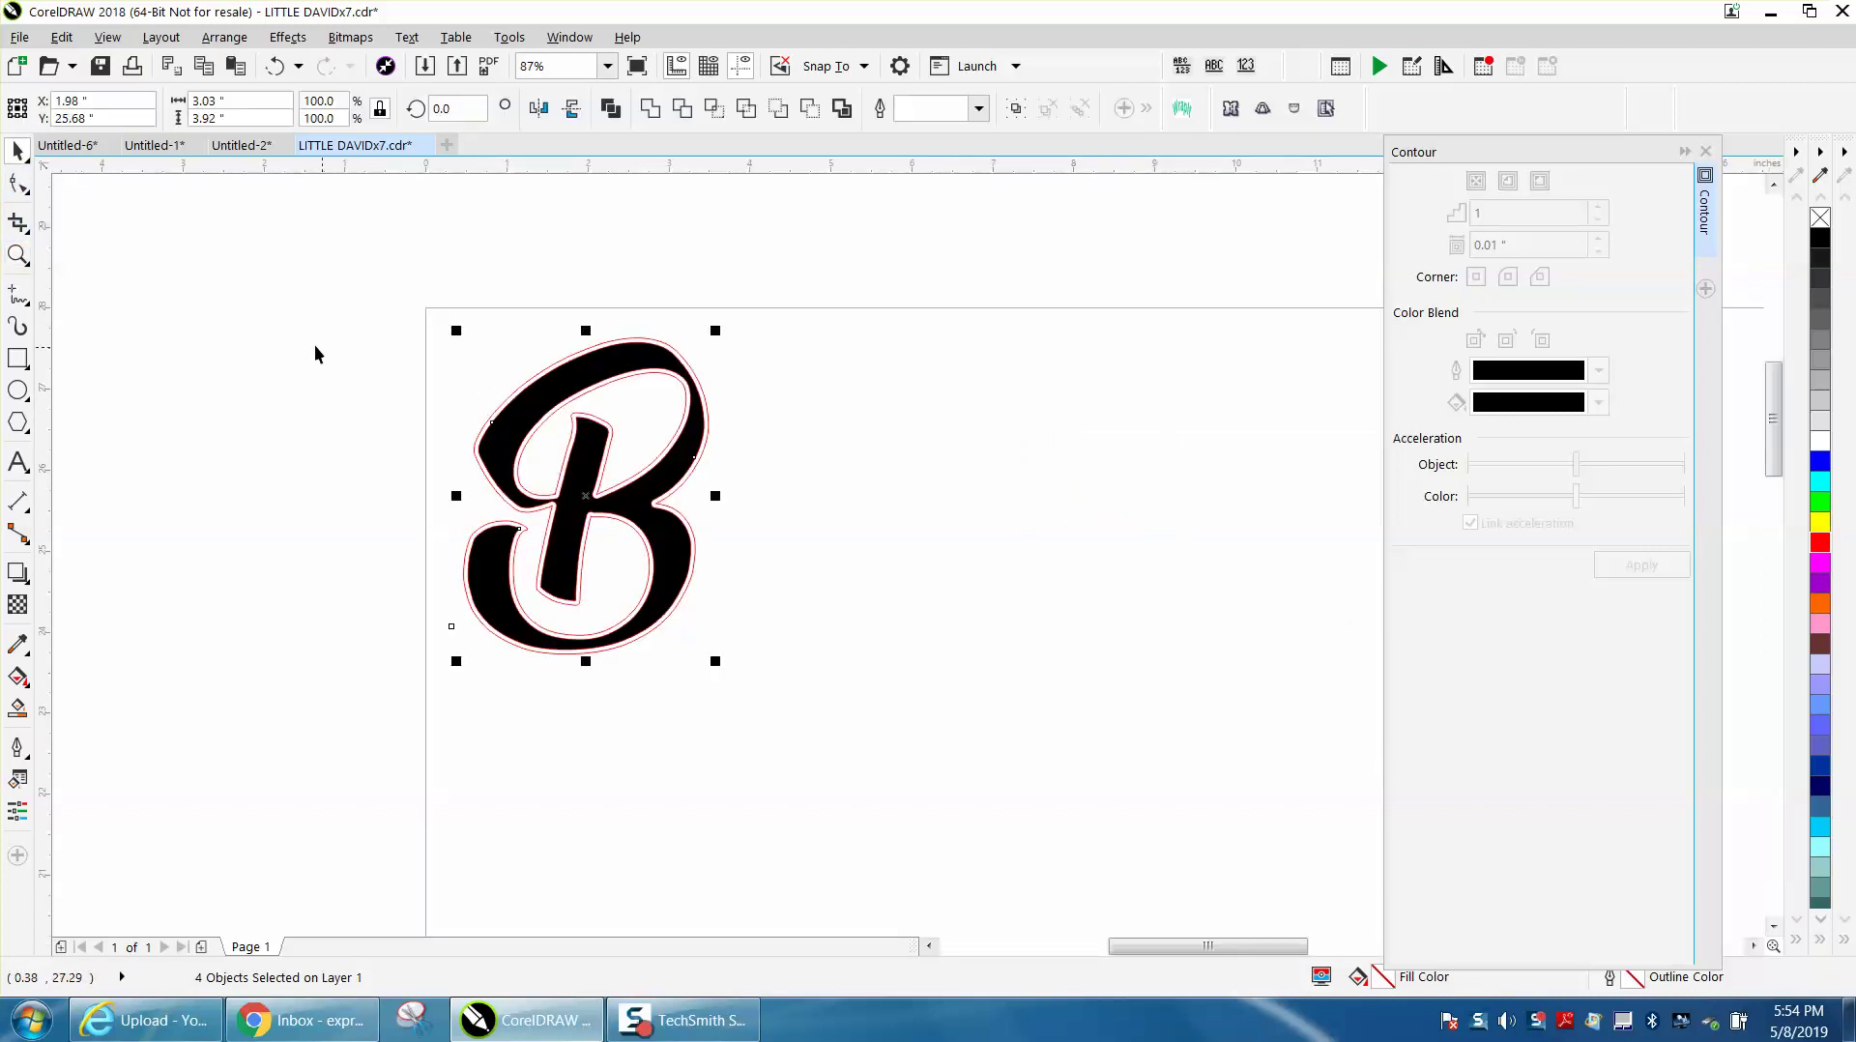
left_click(326, 360)
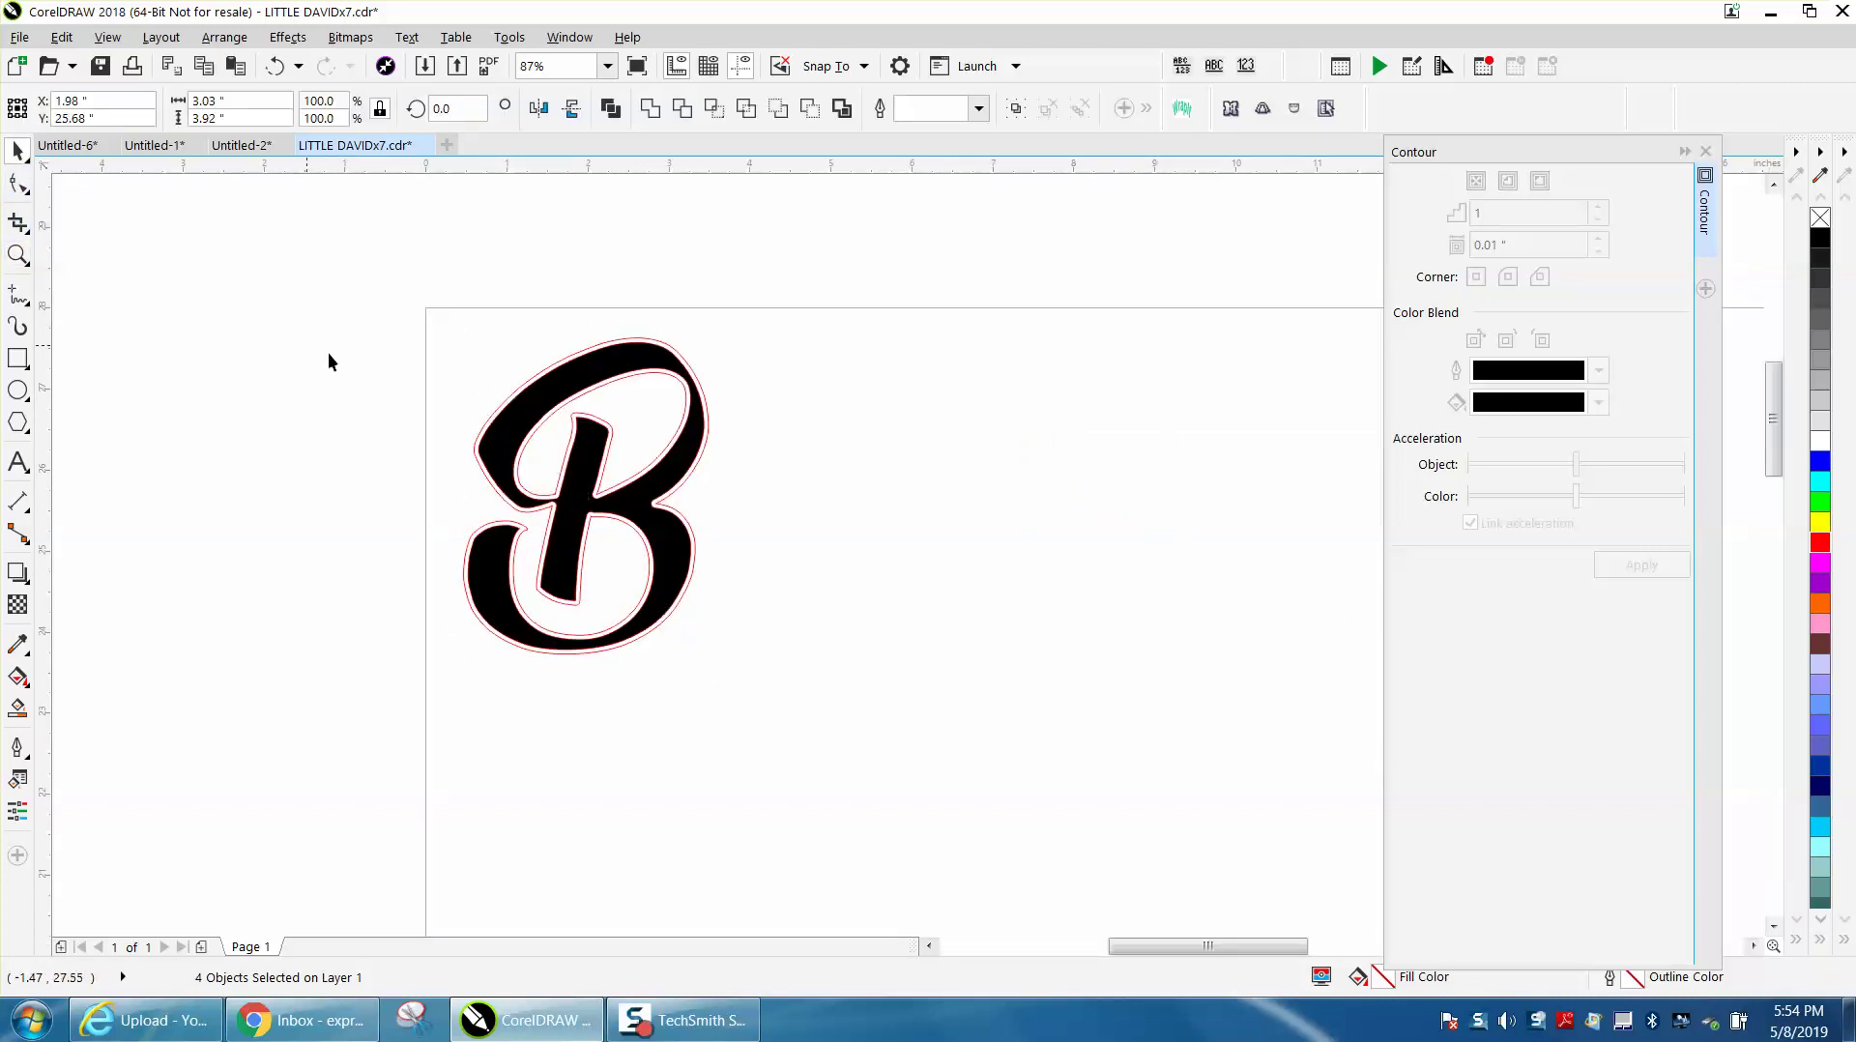
left_click(619, 343)
key("Left")
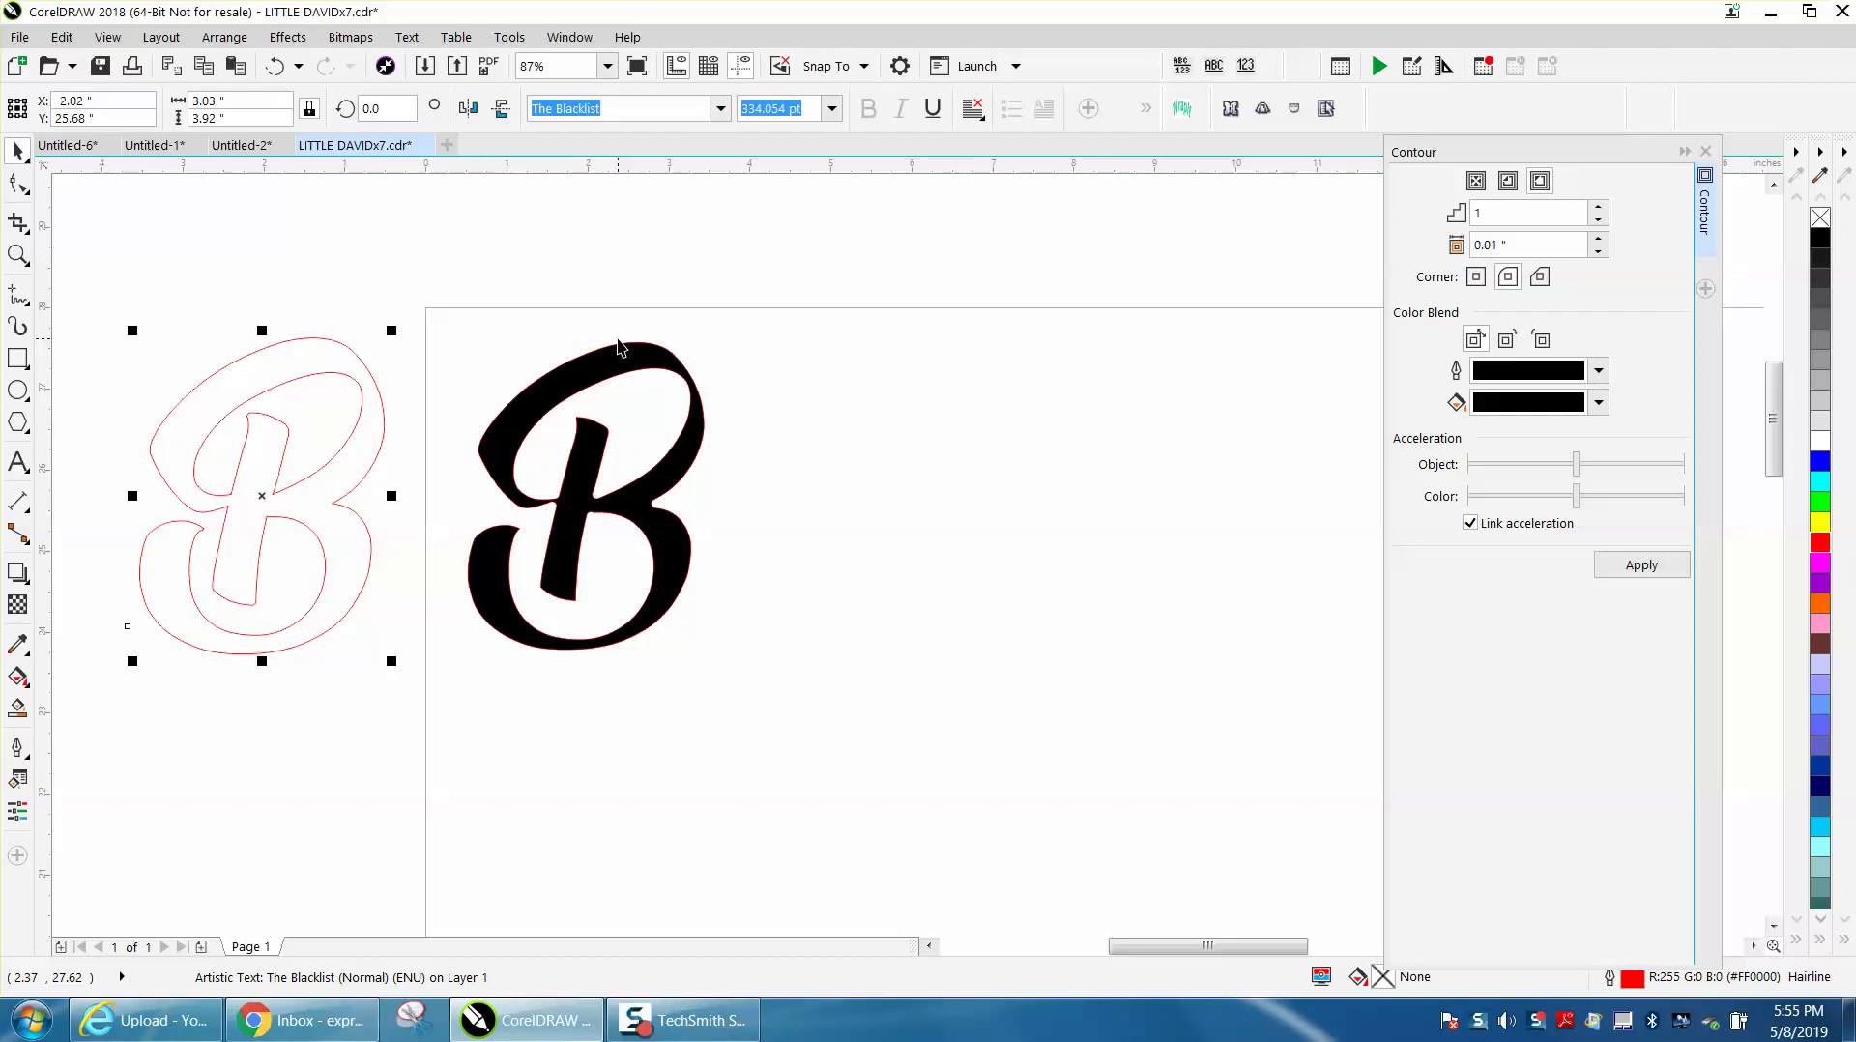
left_click(547, 400)
Nudge the black B 4 inches left into the red outline, then select the right outline B
key("Left")
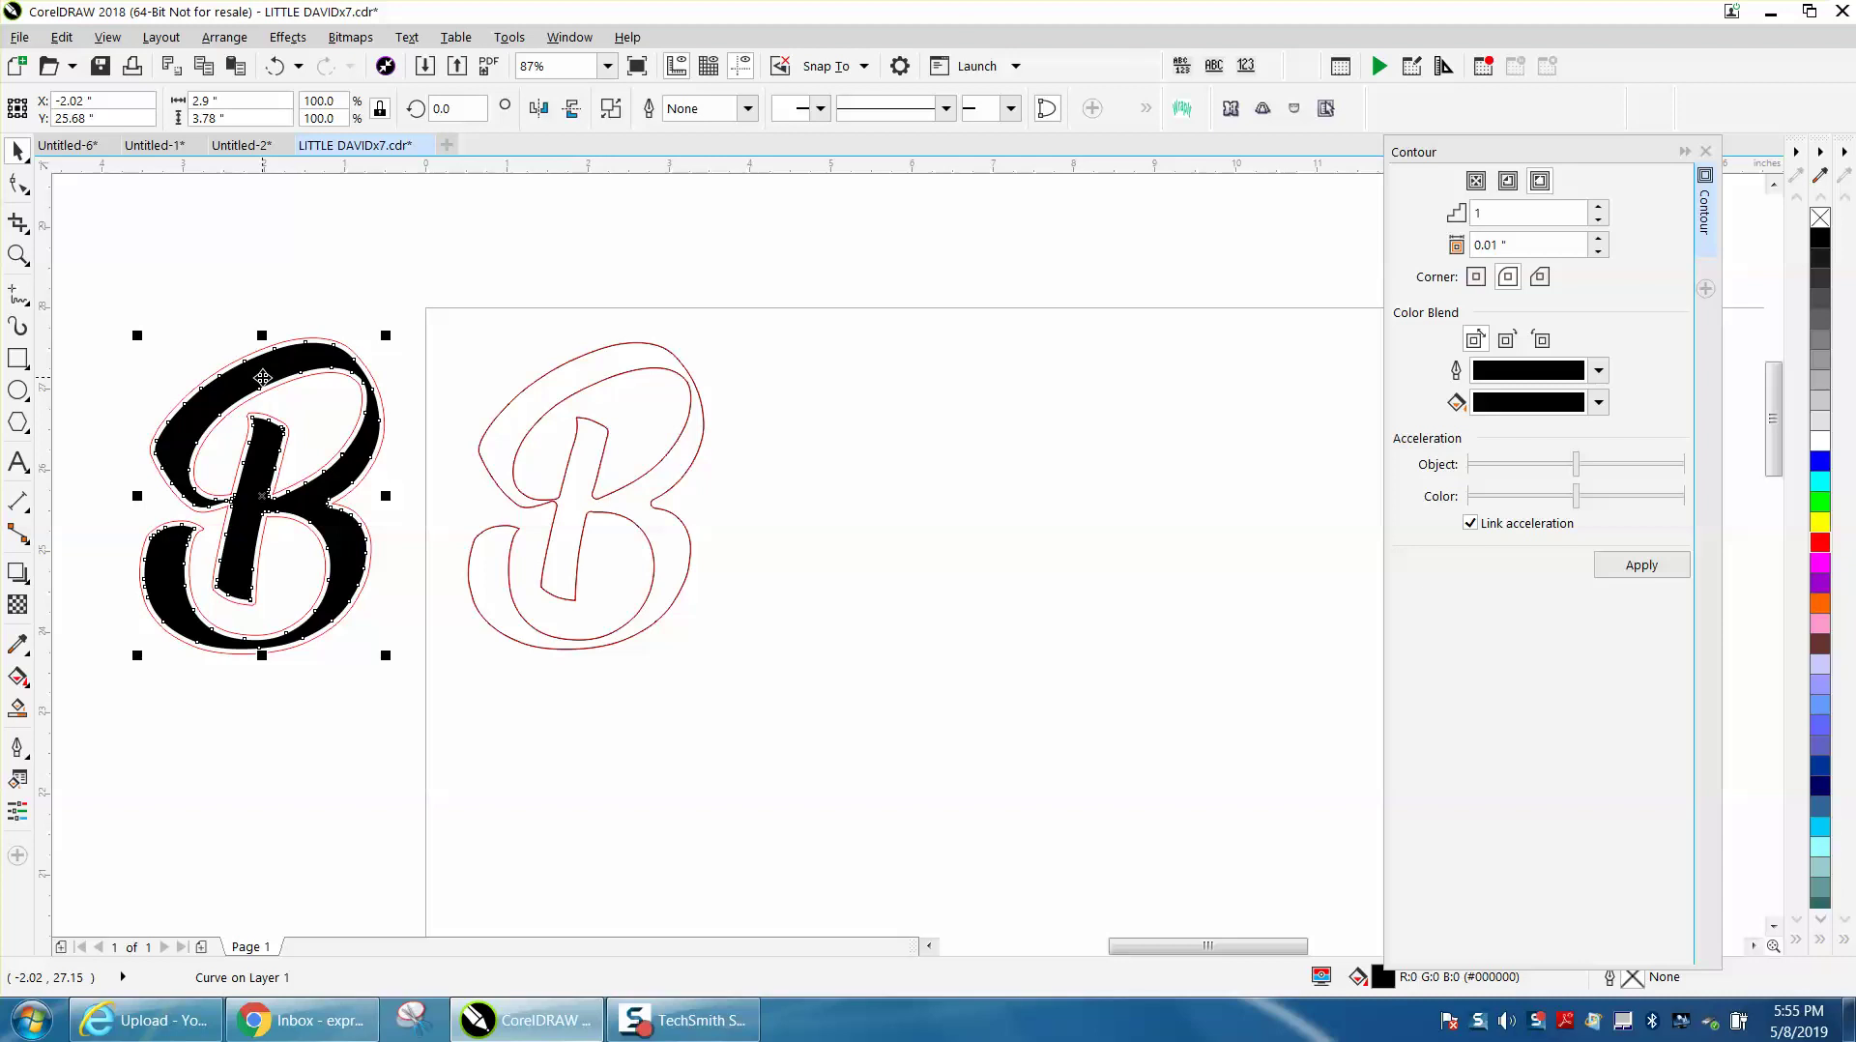
left_click(690, 415)
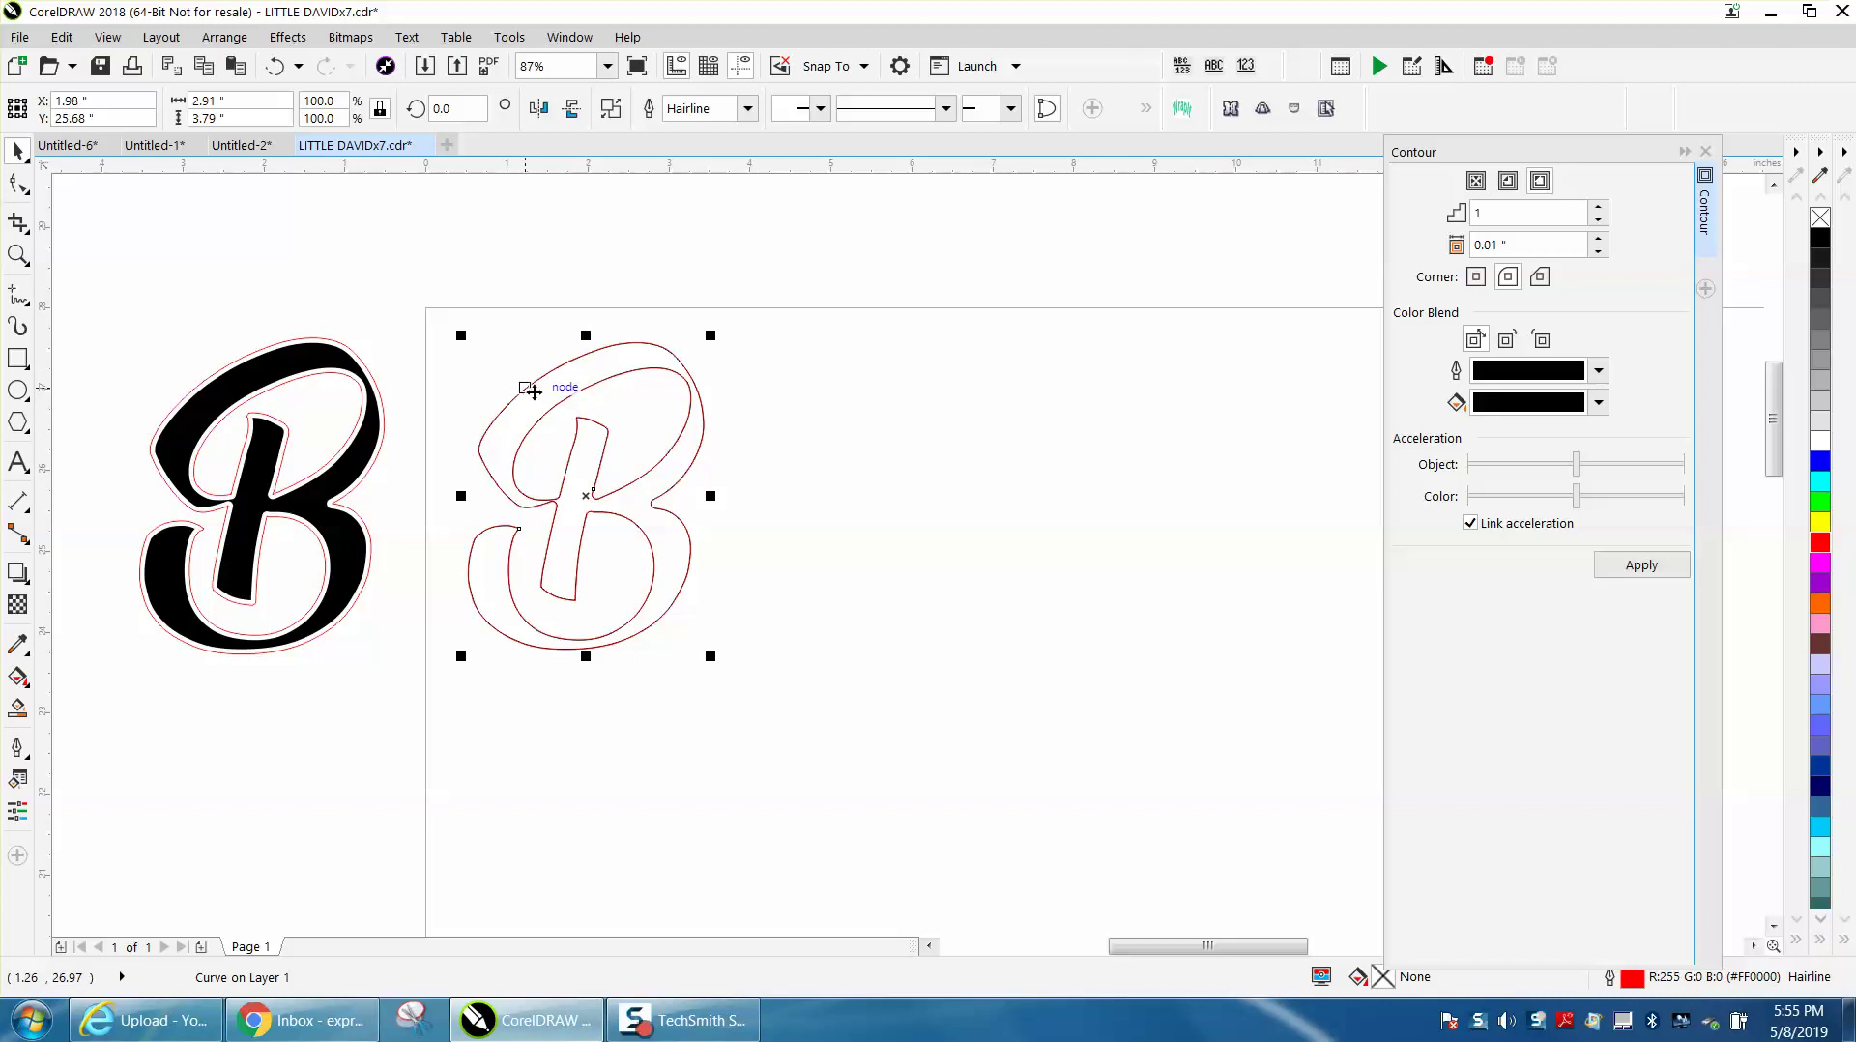
Give the right-hand B a solid yellow fill from the palette
left_click(1821, 523)
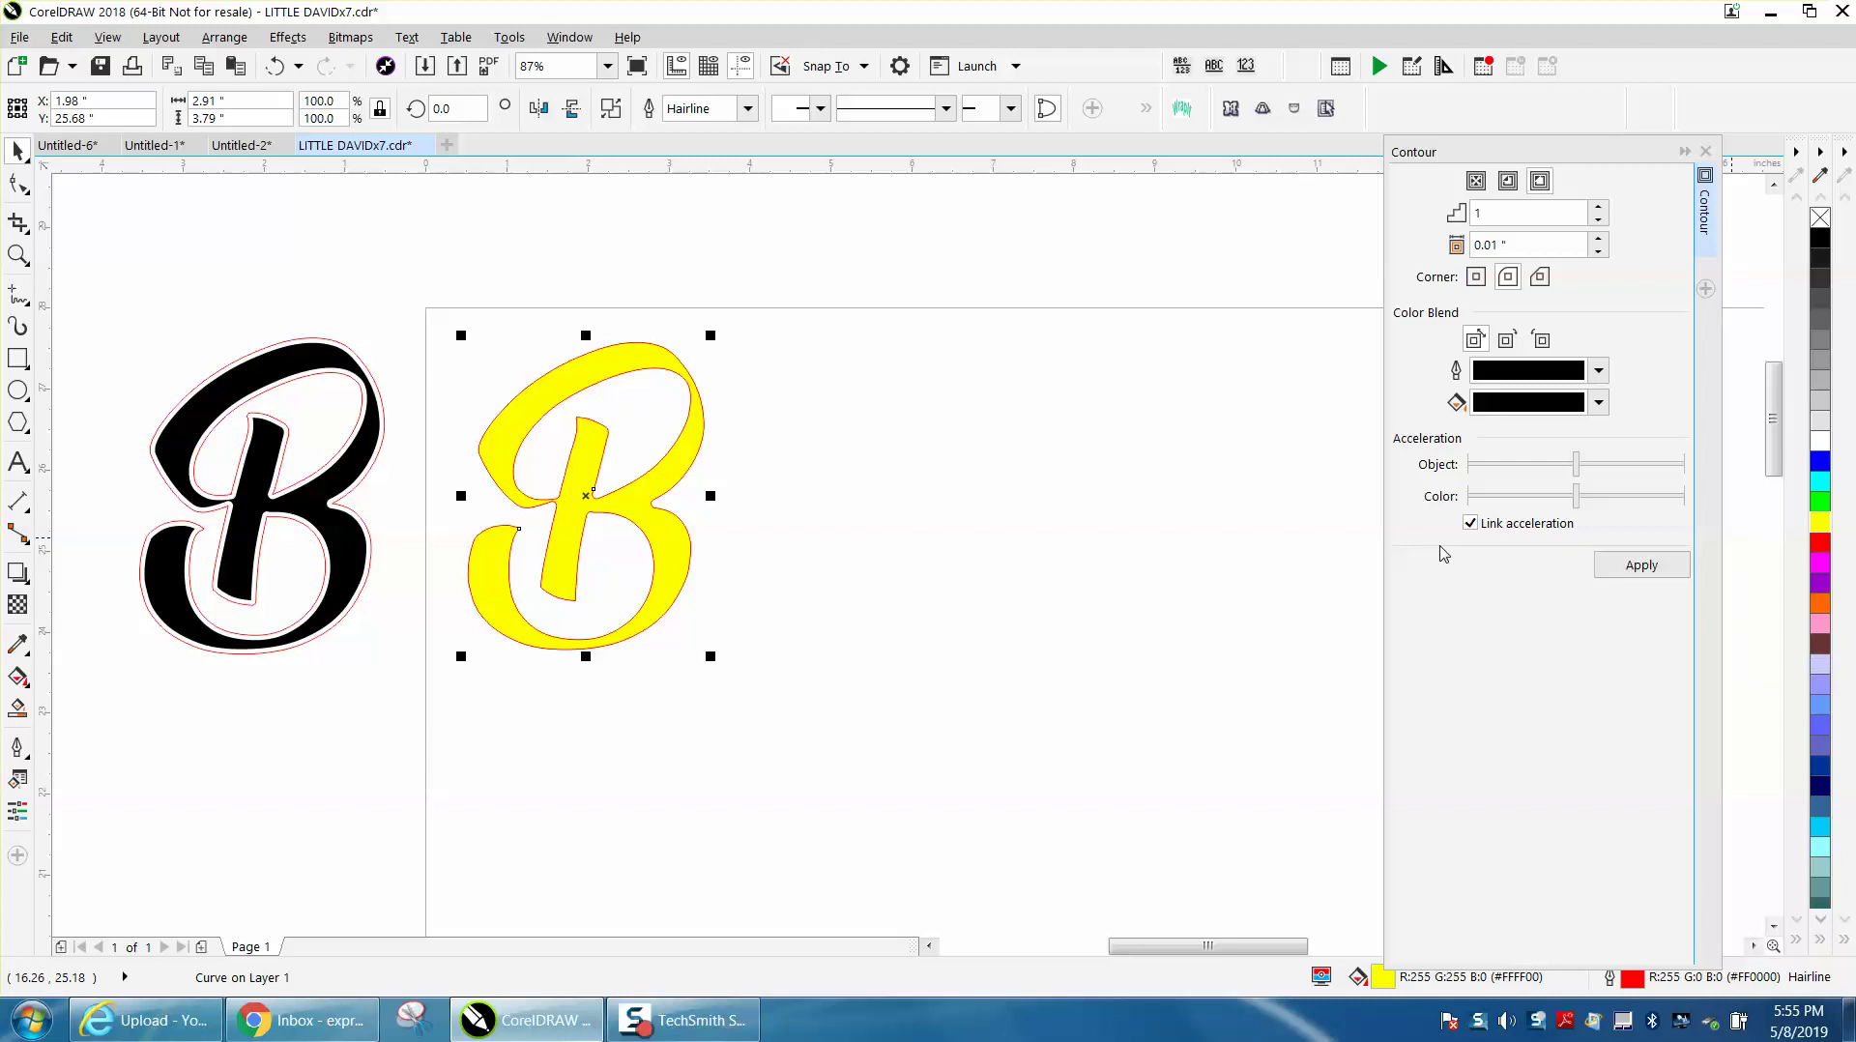
key("ctrl+z")
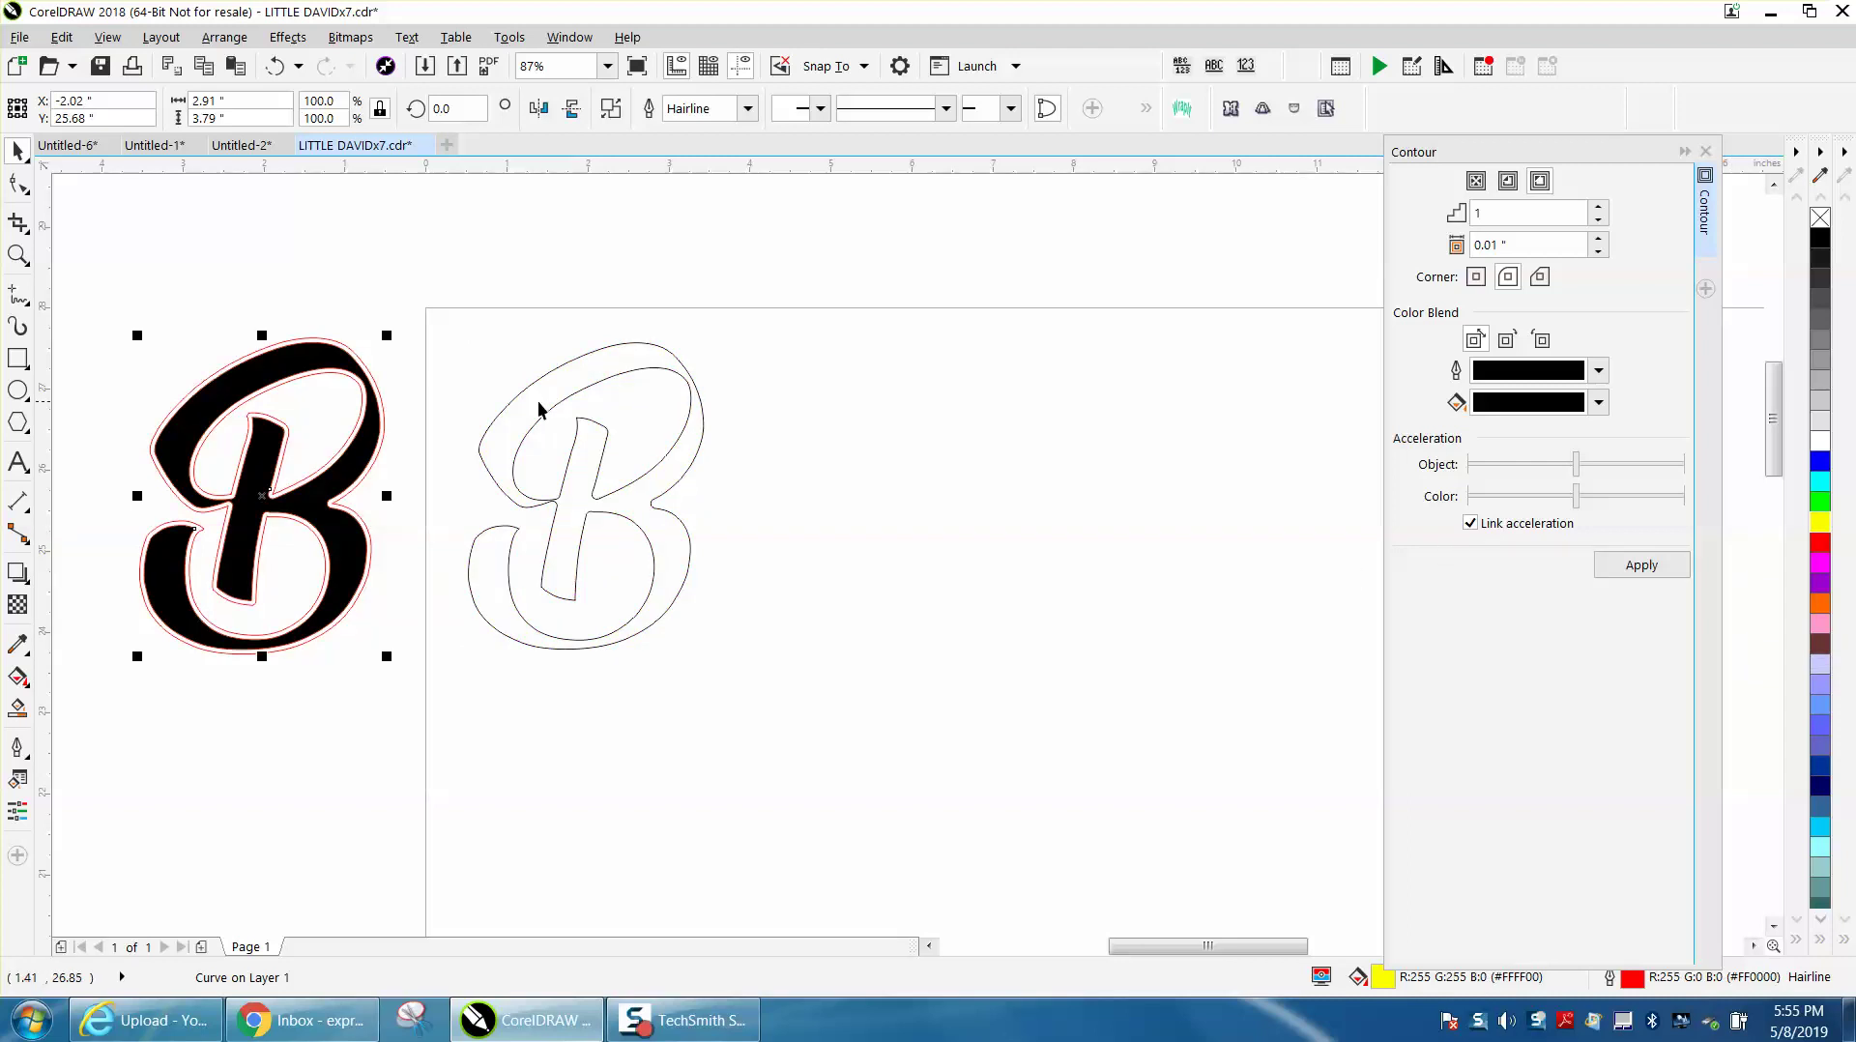
key("ctrl+shift+z")
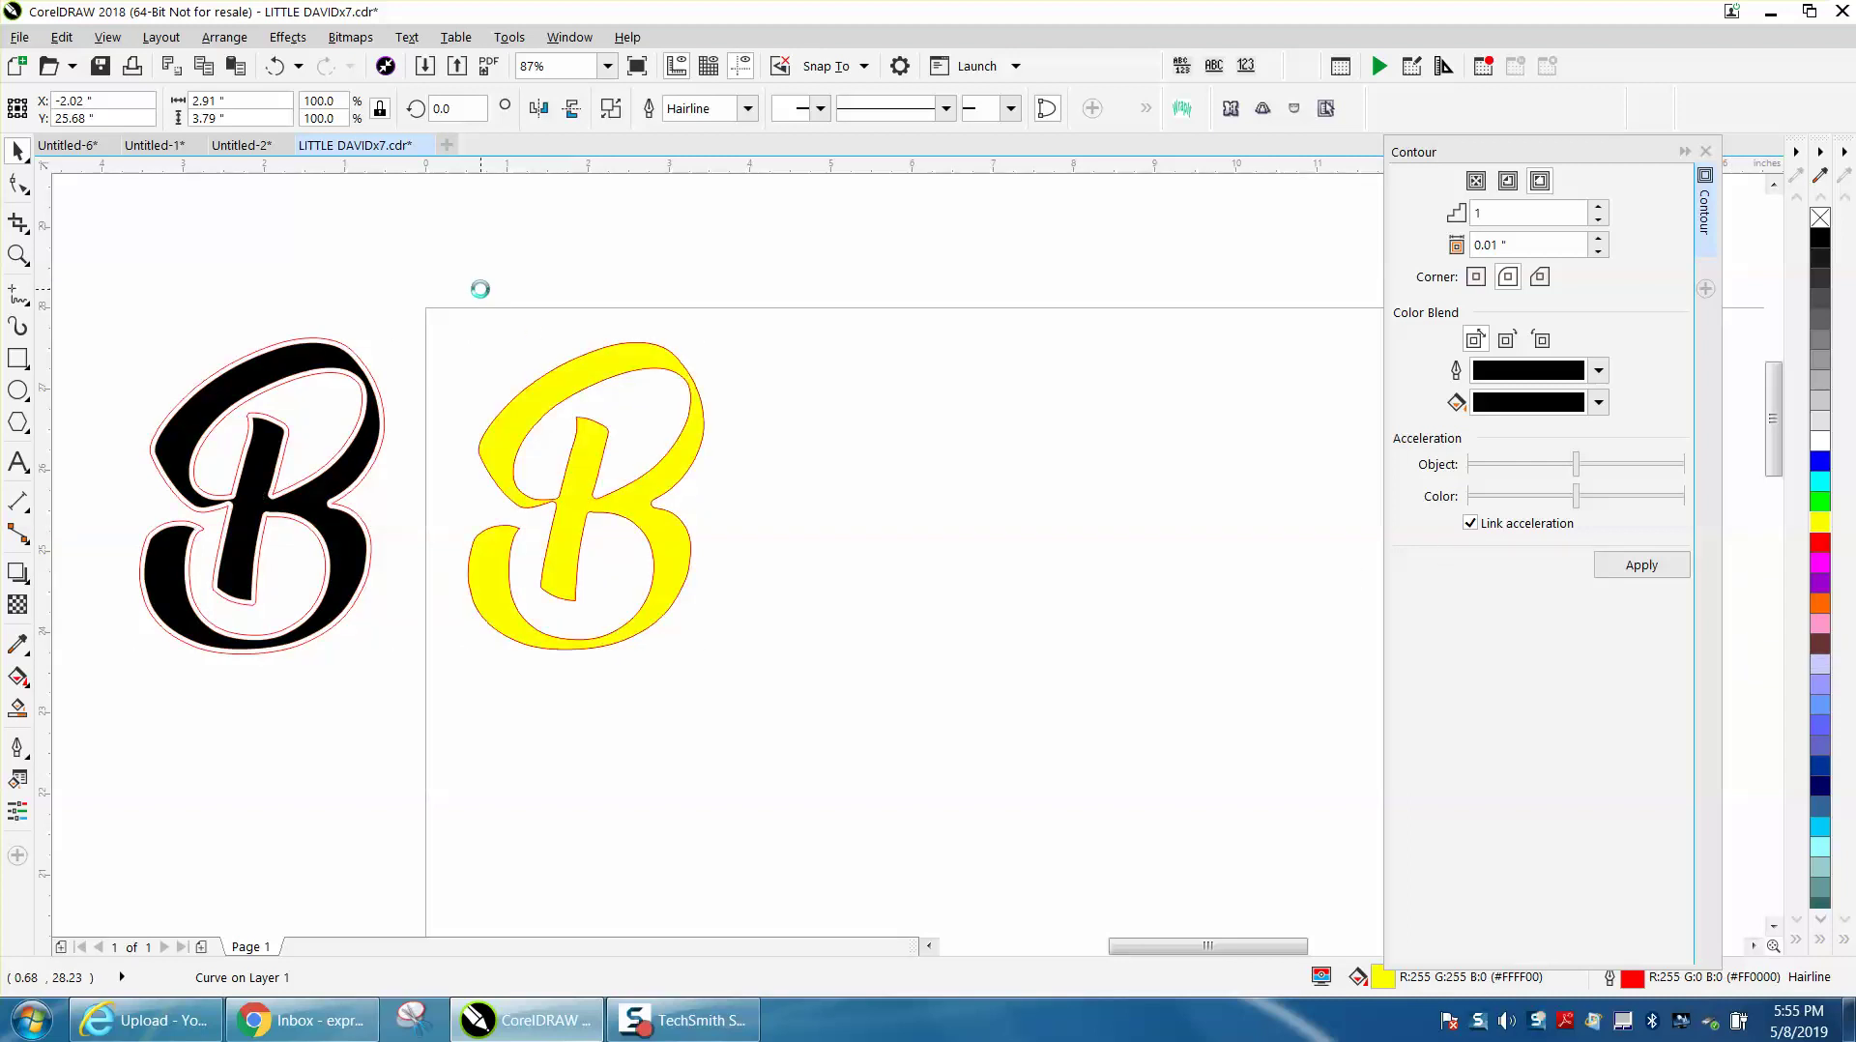
left_click(651, 292)
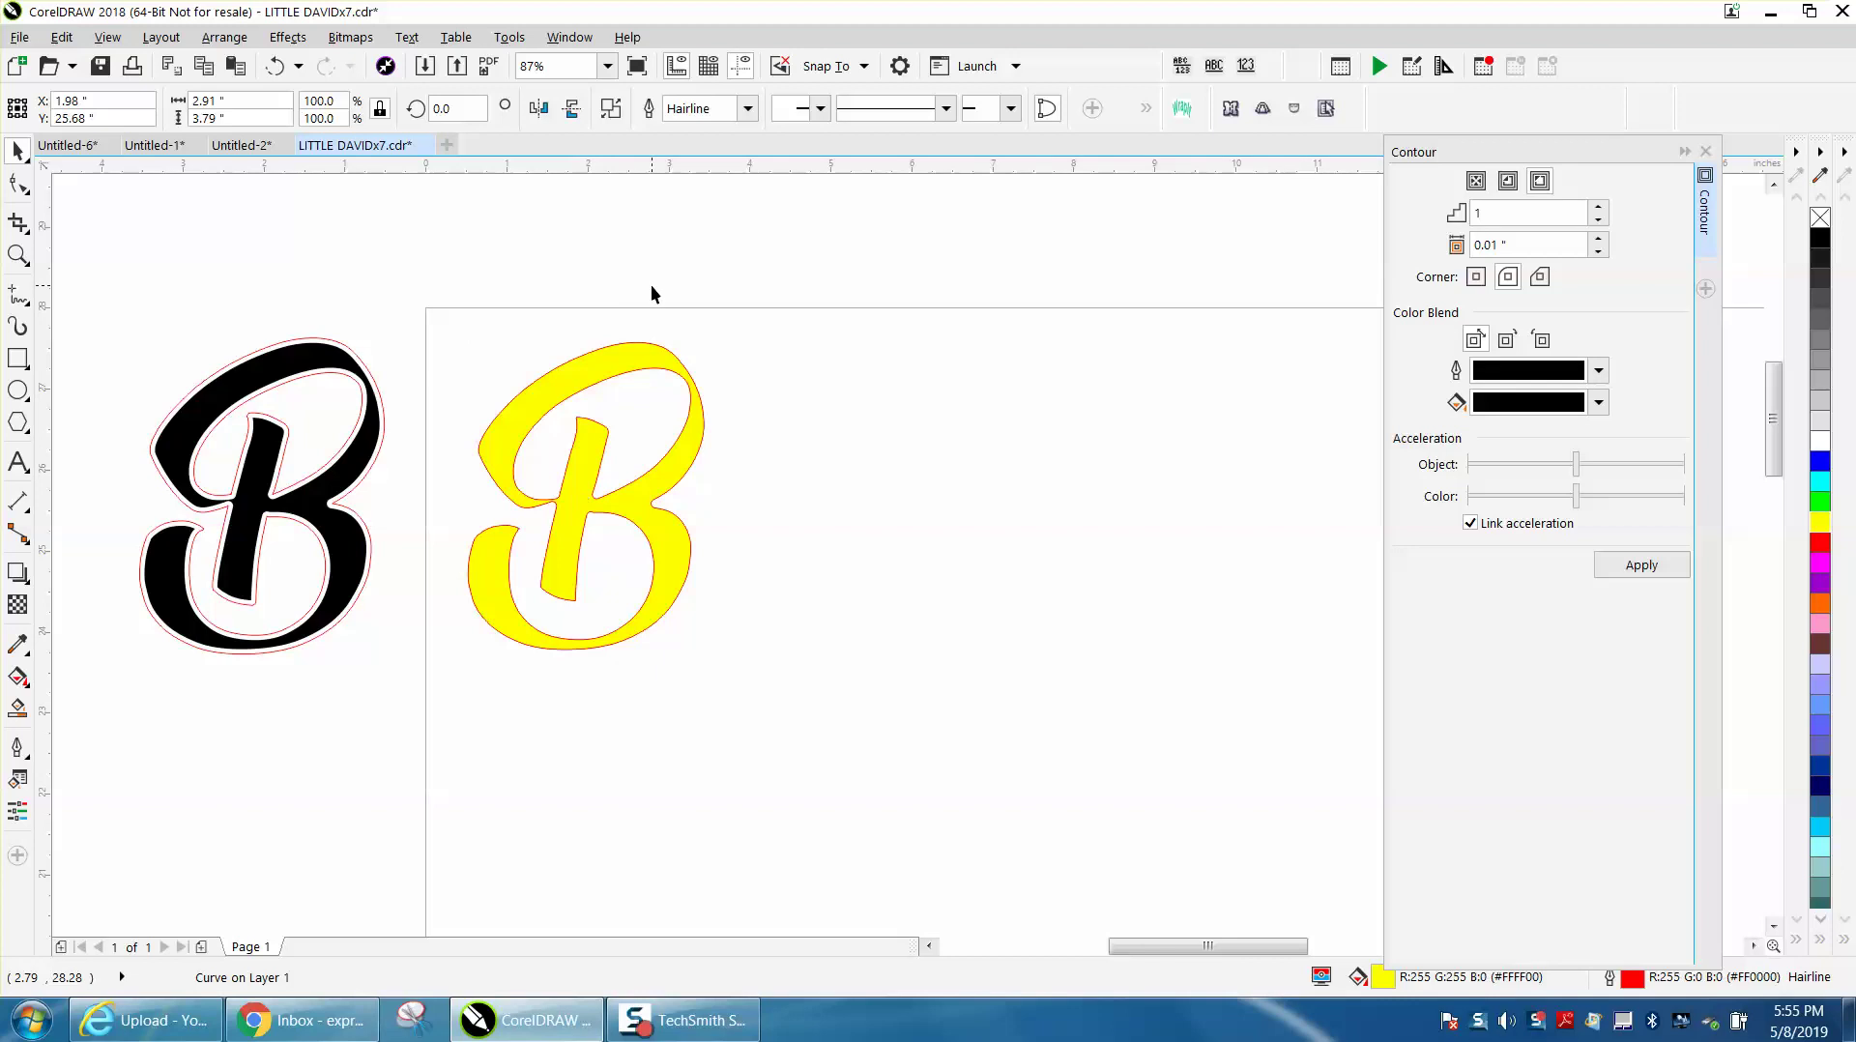
left_click(656, 353)
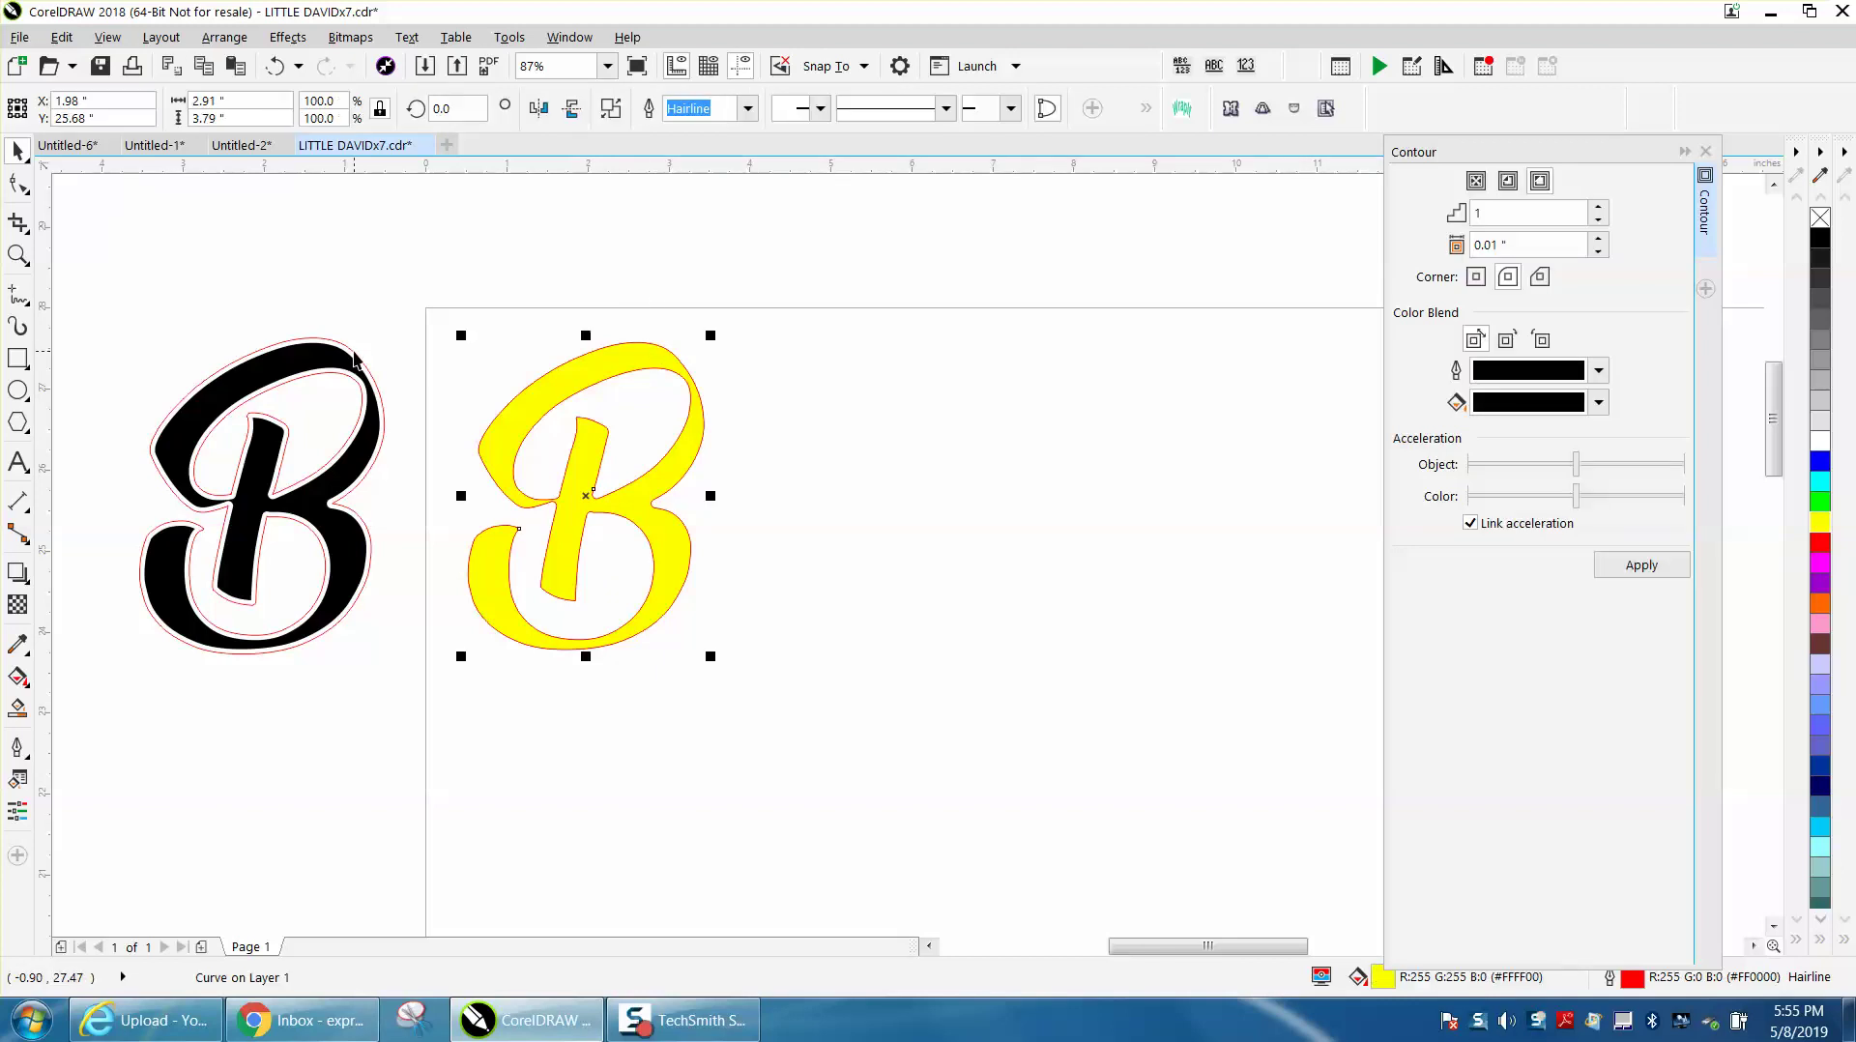
Zoom in close on the top of the black B to check its contour
left_click(355, 361)
left_click(17, 254)
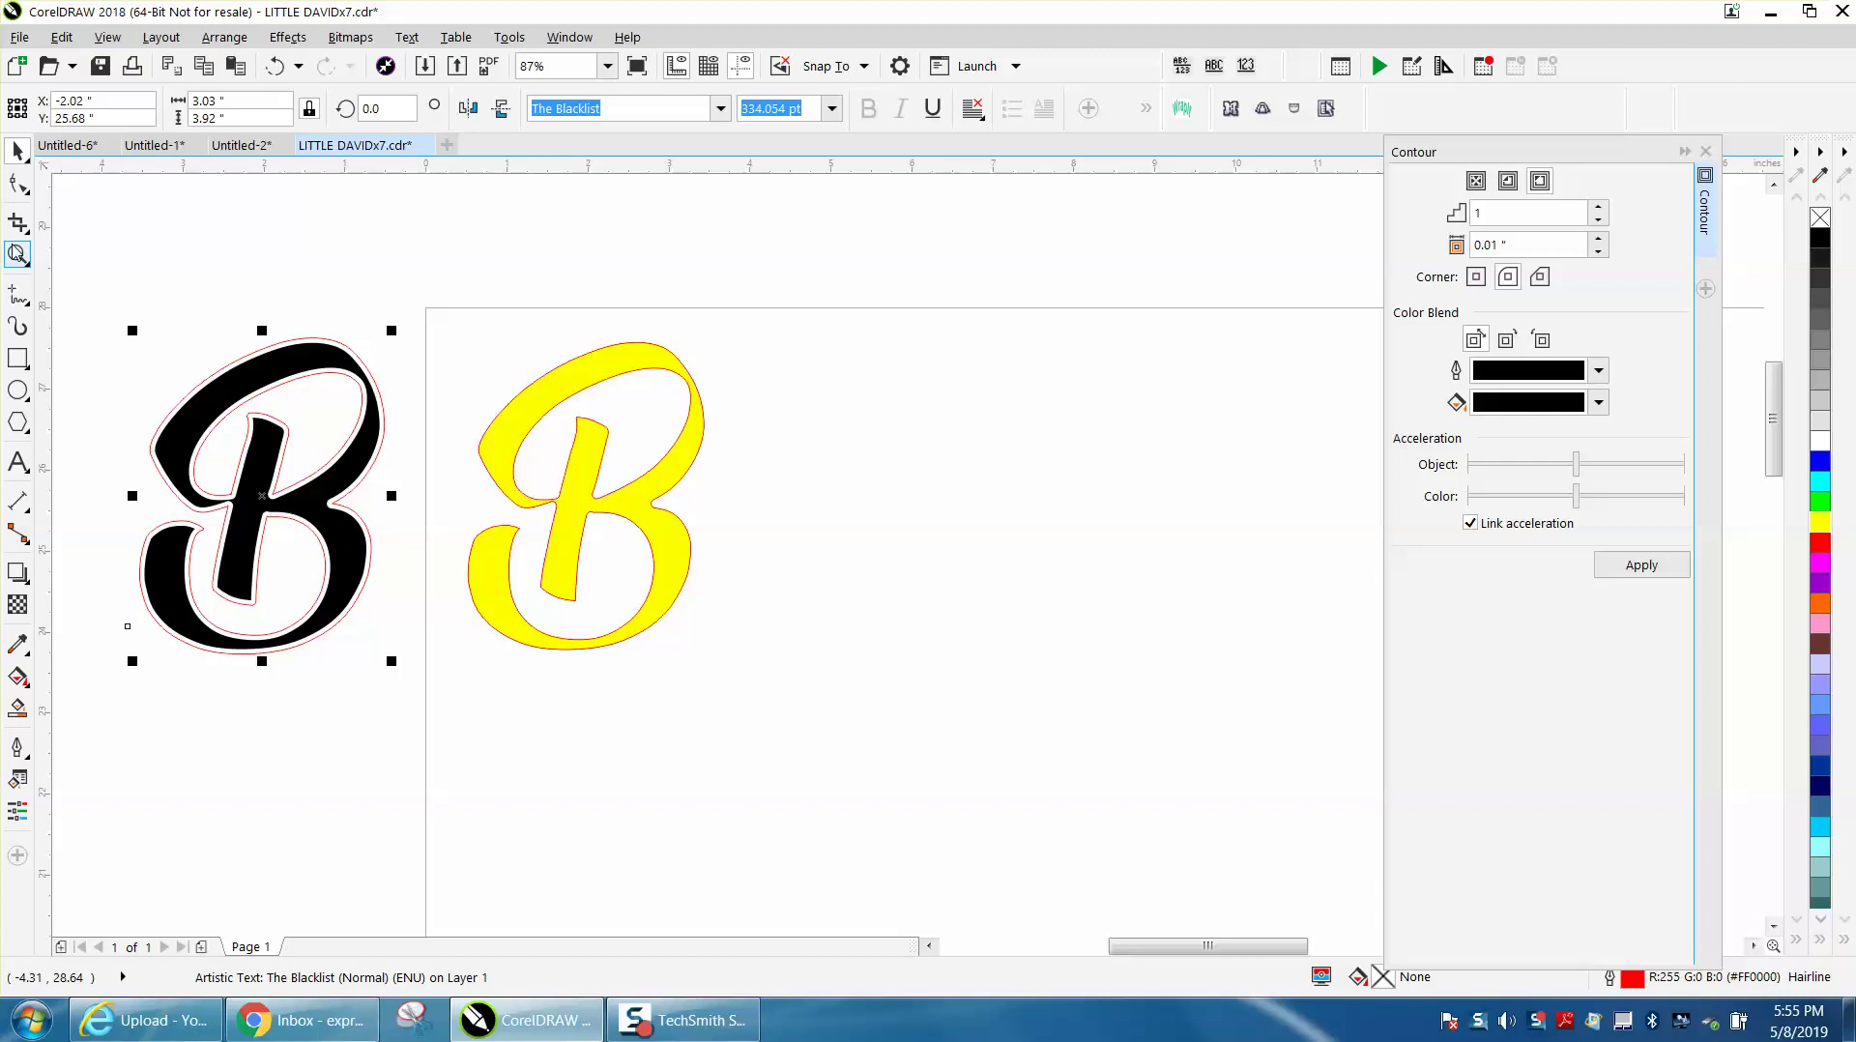
left_click_drag(444, 419, 196, 290)
key("space")
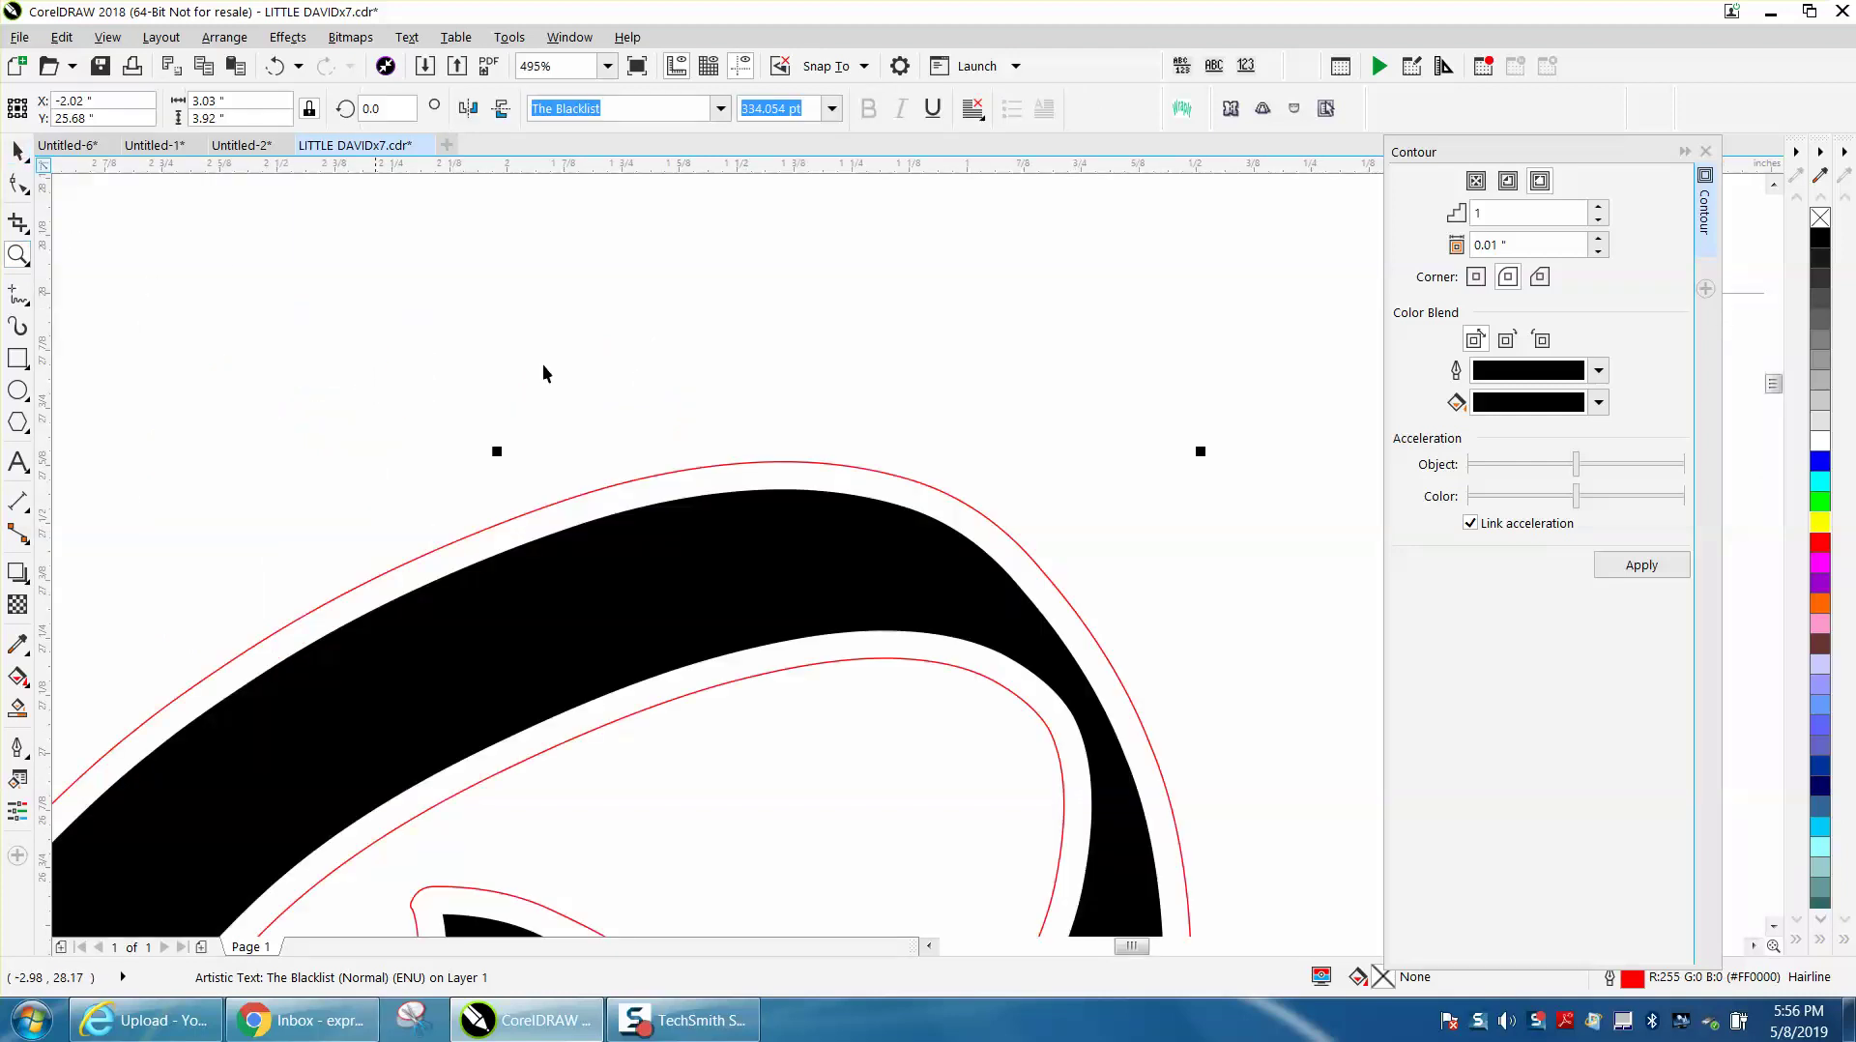
scroll(735, 452, "down", 5)
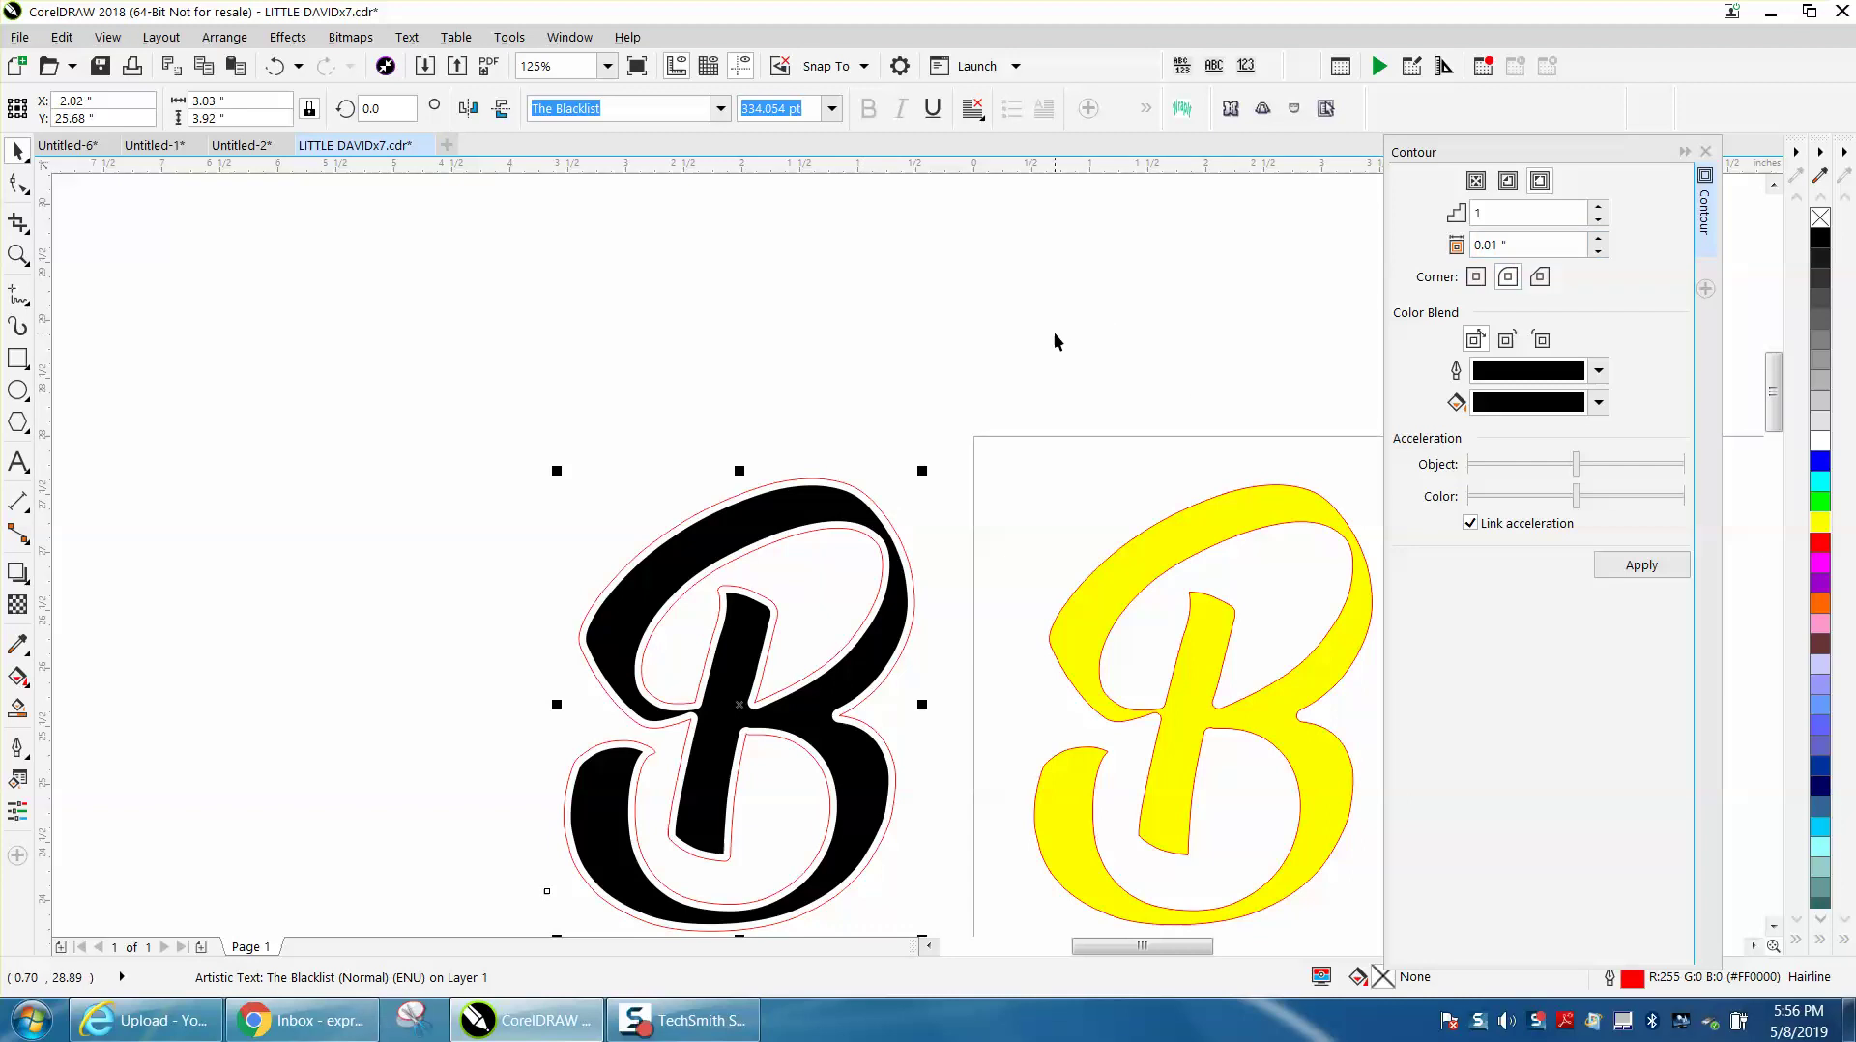
scroll(1054, 341, "down", 2)
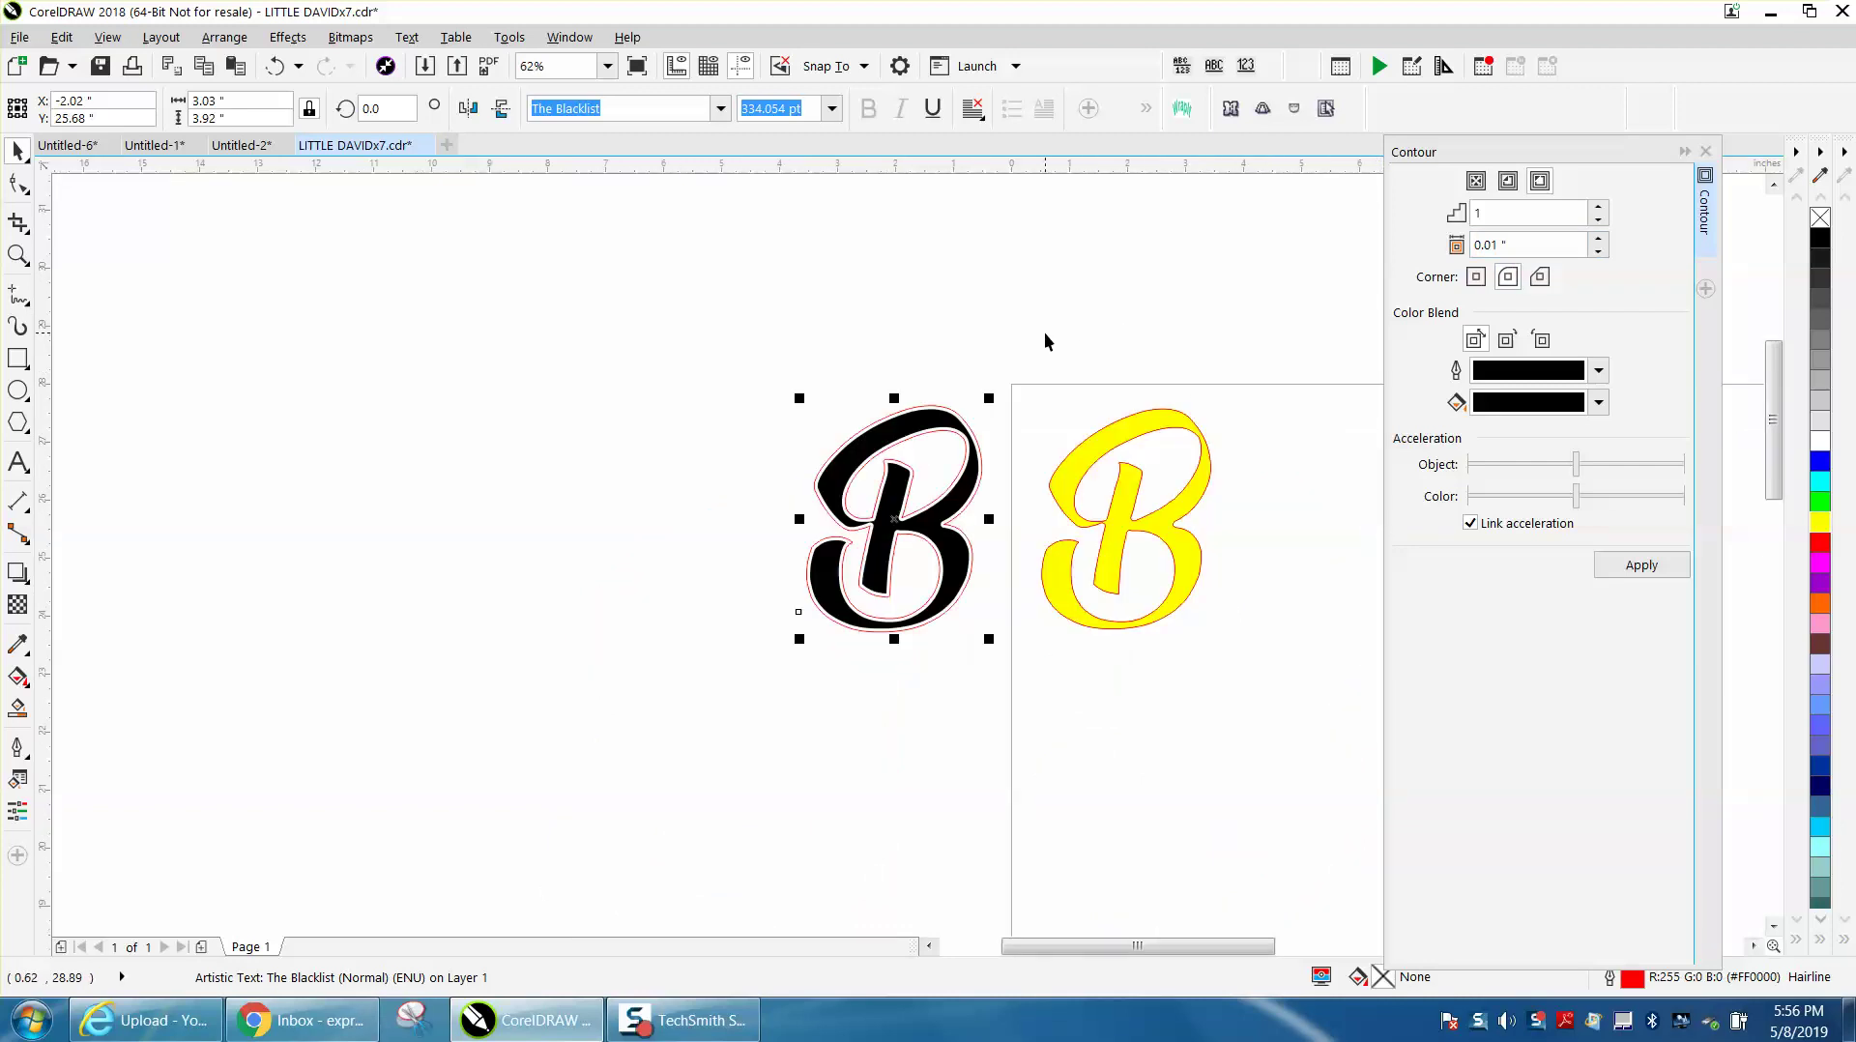
Zoom so both B letters fill the window
left_click_drag(772, 371, 1303, 654)
left_click(17, 255)
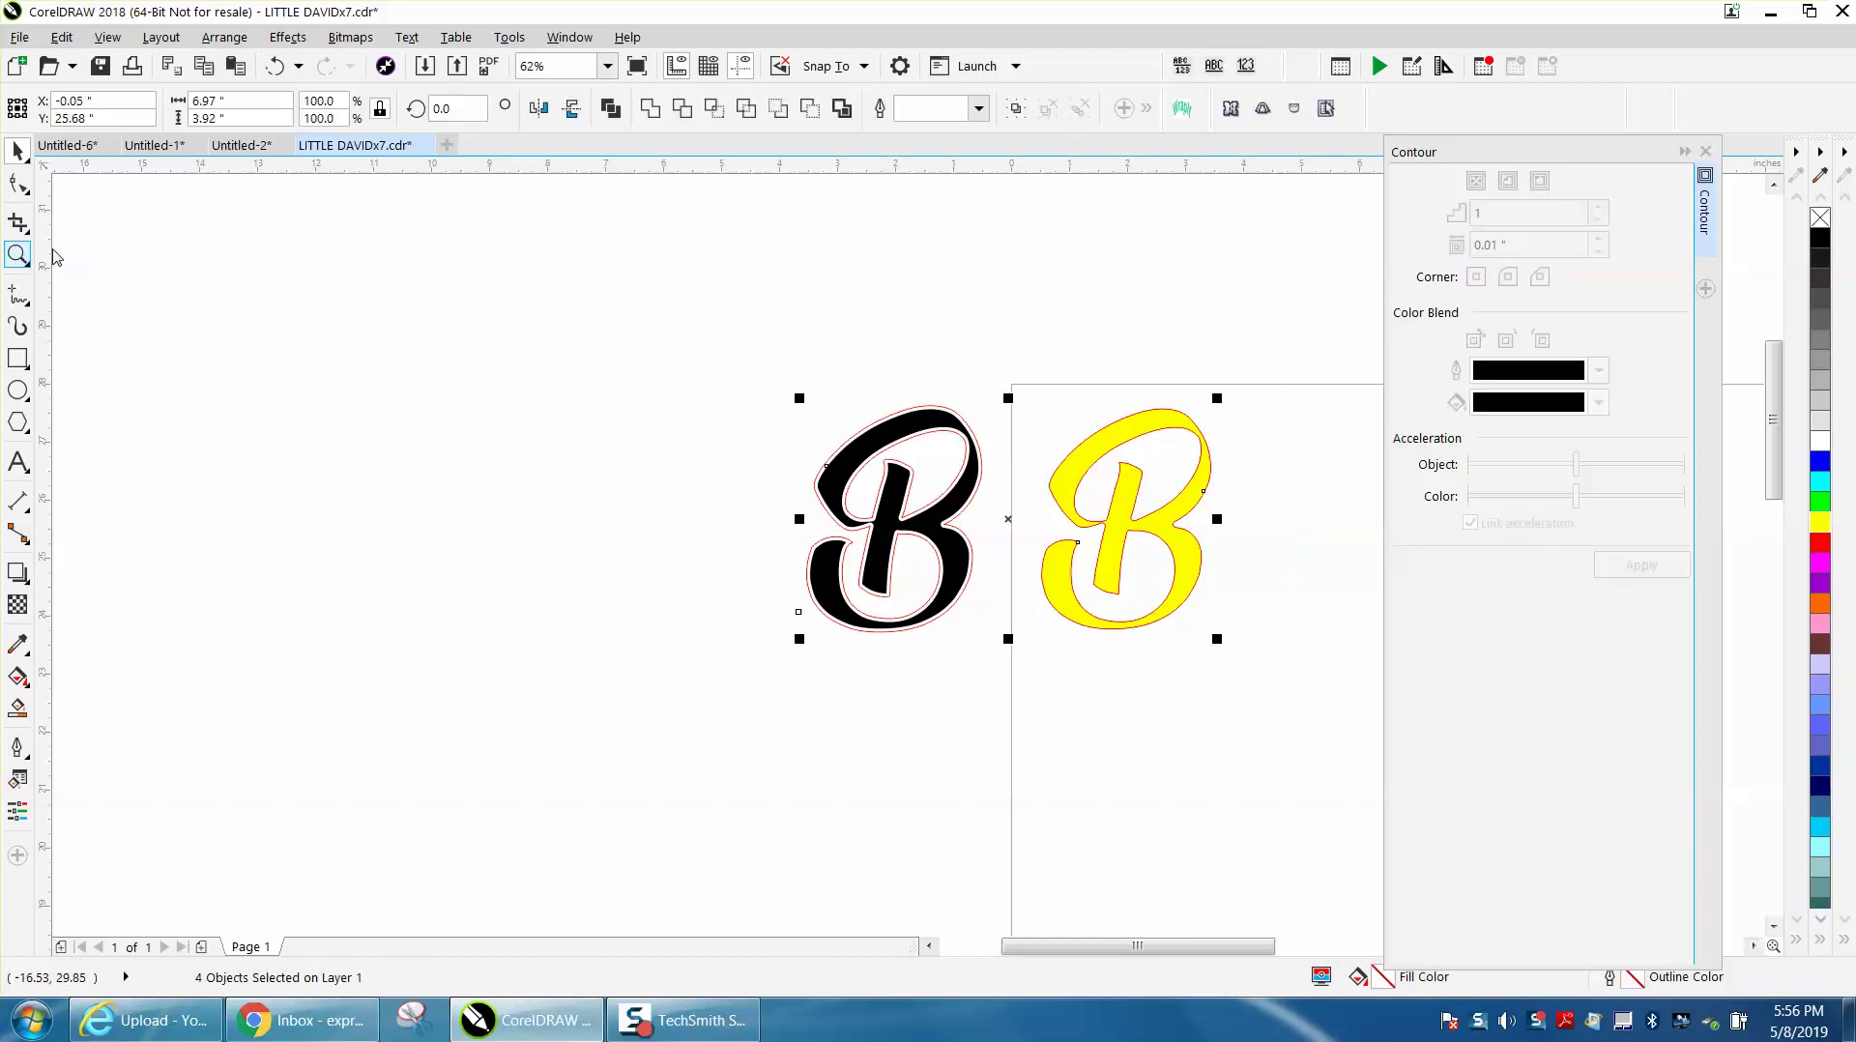
left_click_drag(778, 370, 1379, 709)
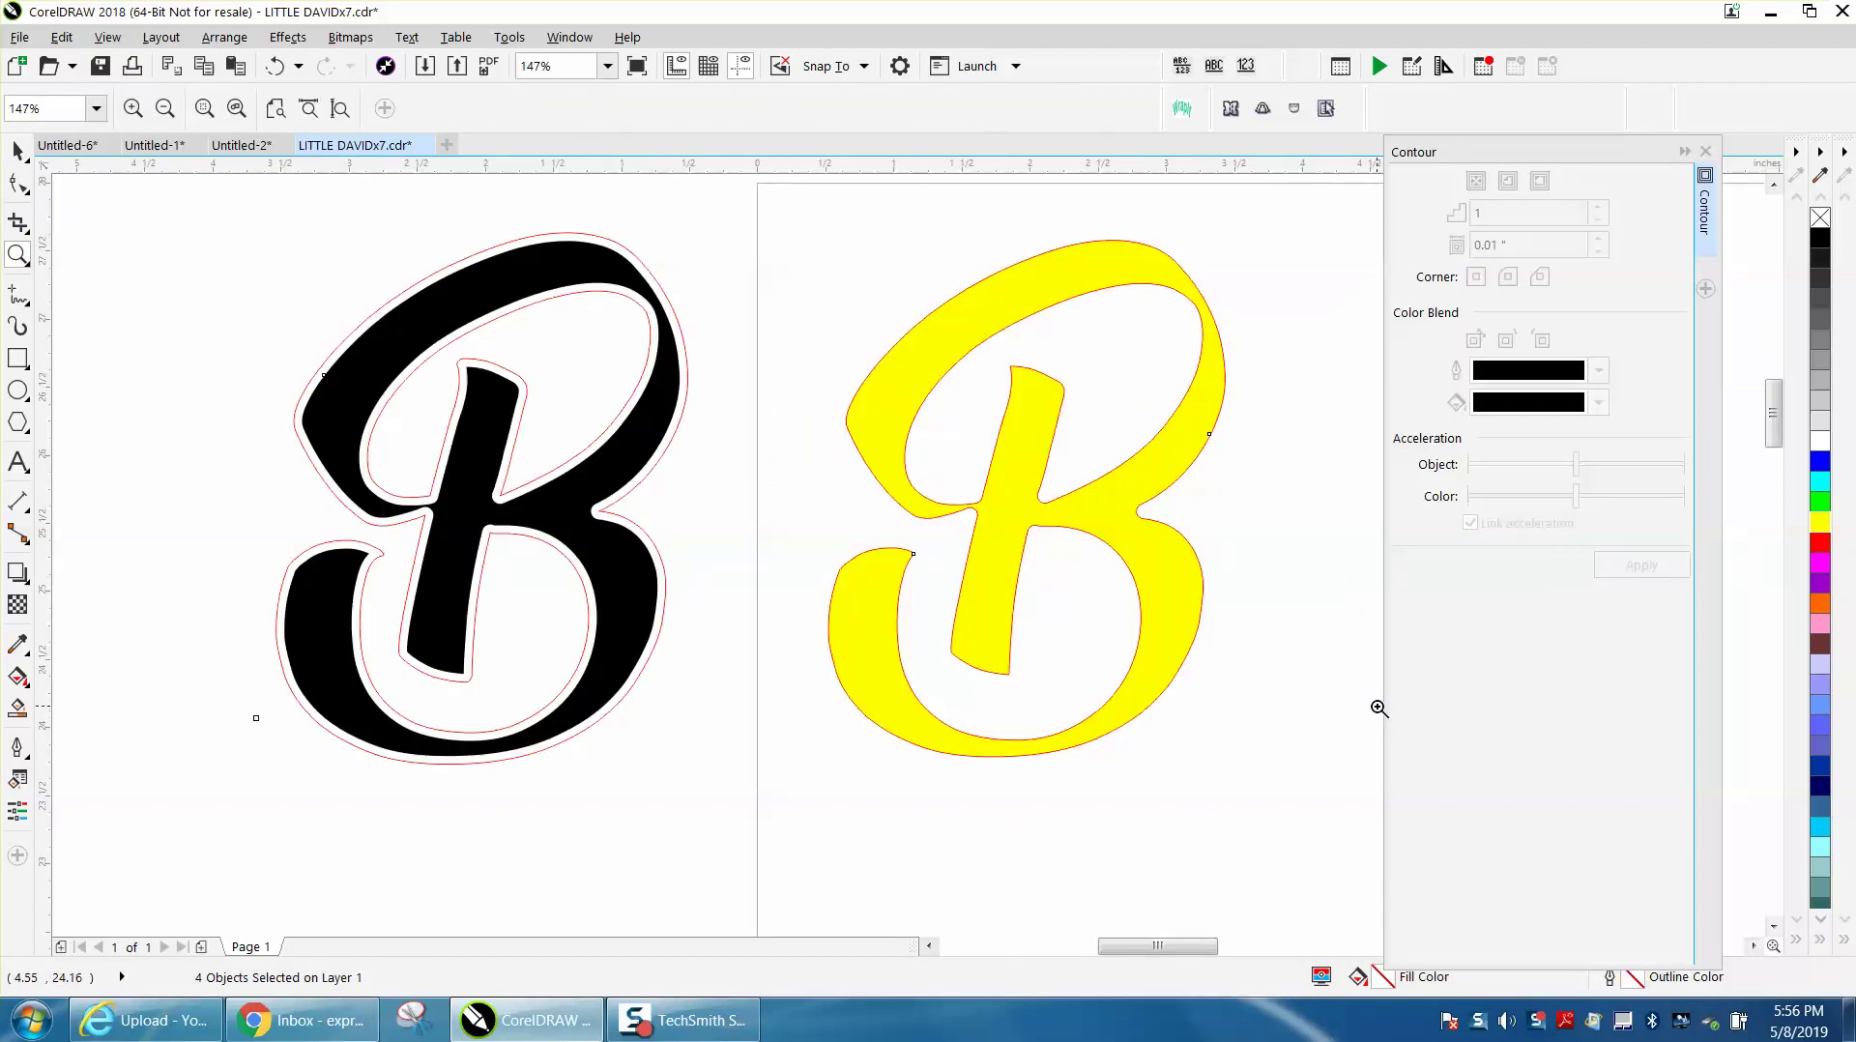